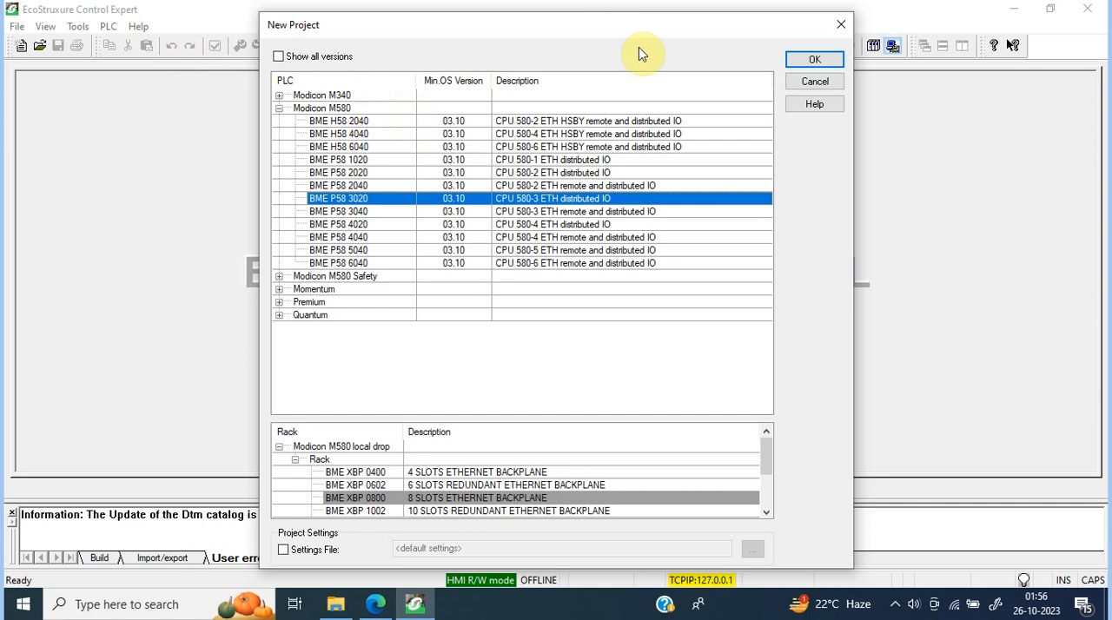
Step: Select the BME H58 2040 CPU from the Modicon M580 family for the new project
left_click(401, 124)
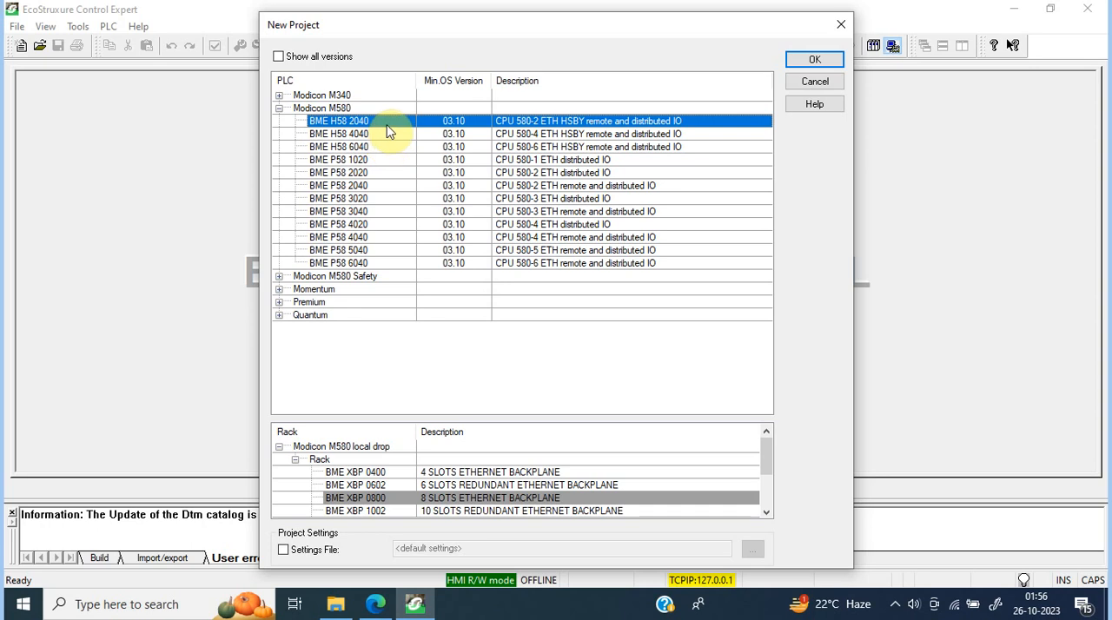
left_click(384, 148)
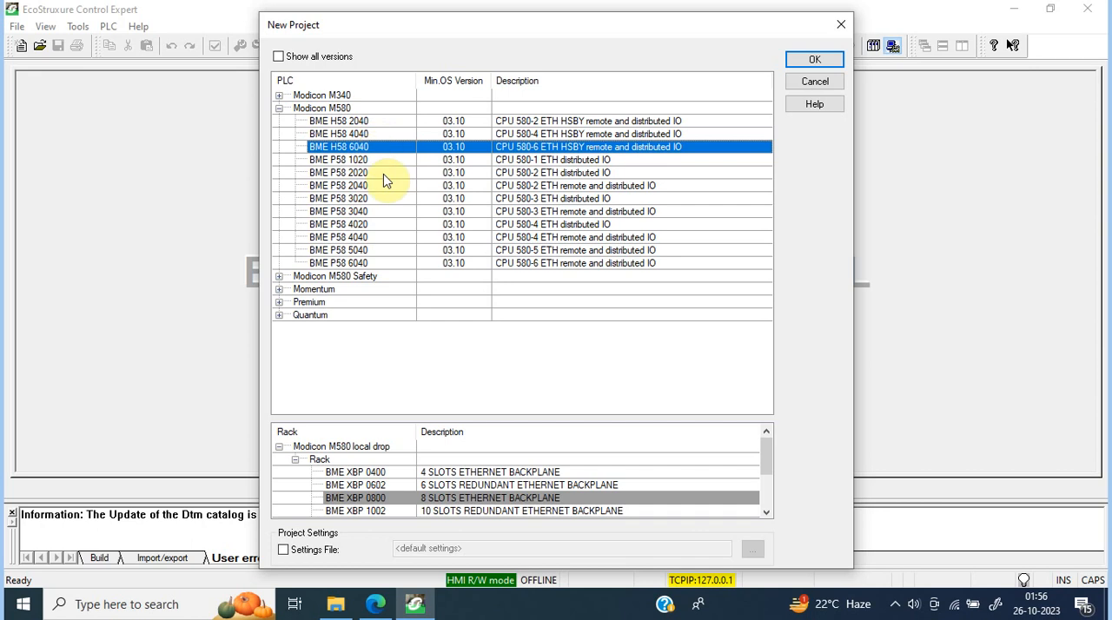
left_click(377, 123)
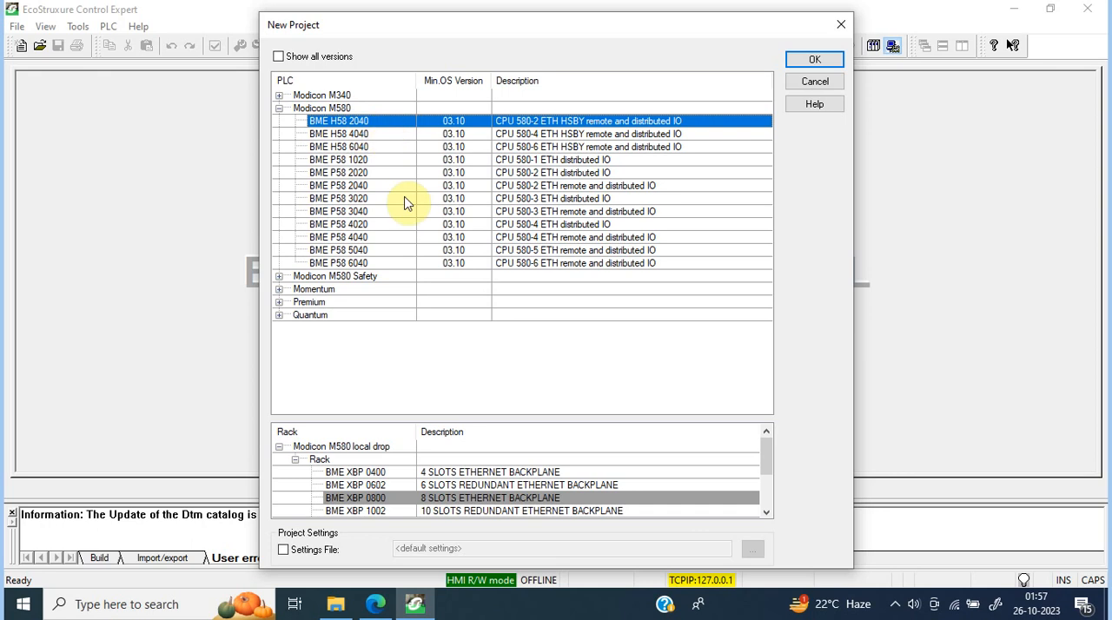
Step: Compare the 4, 6, 8 and 10-slot Ethernet backplanes offered for the Modicon M580 local drop
left_click(500, 486)
left_click(498, 512)
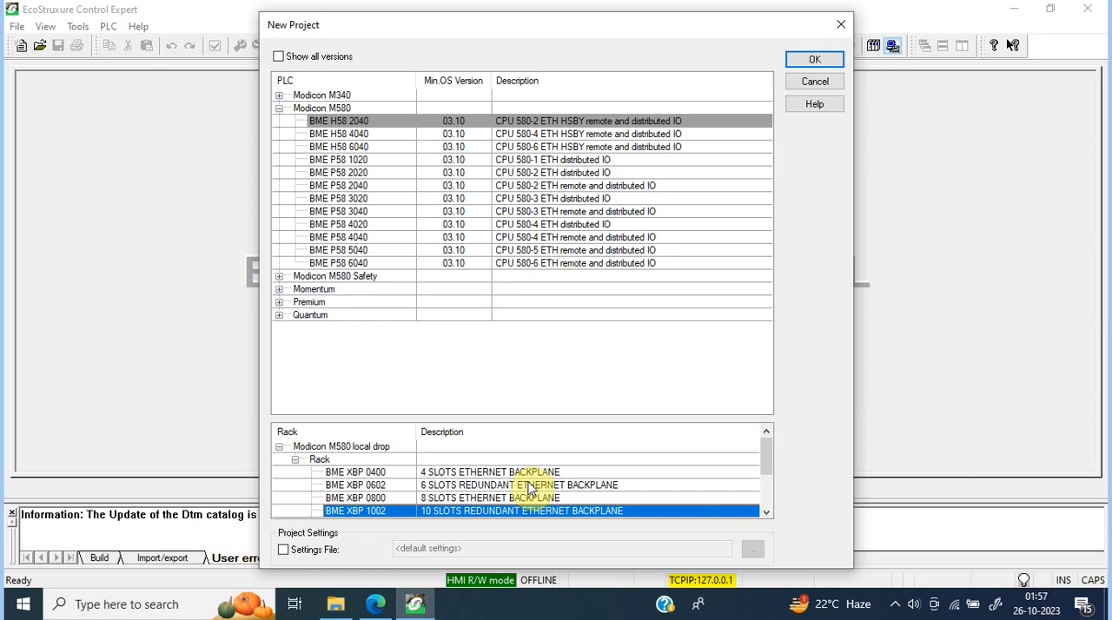
left_click(531, 486)
left_click(532, 511)
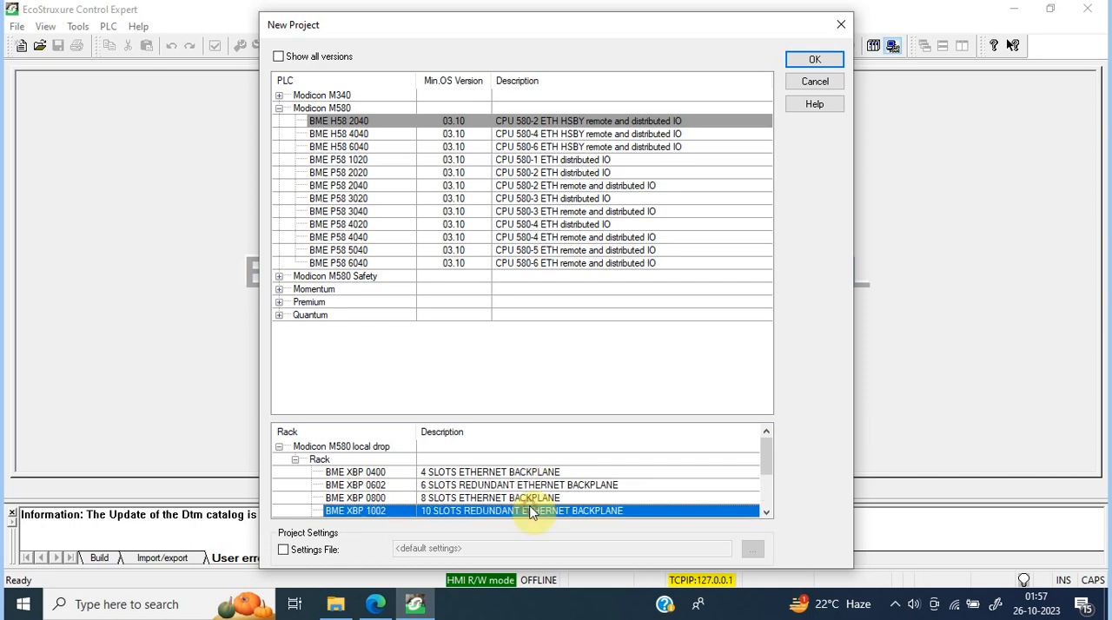
left_click(532, 487)
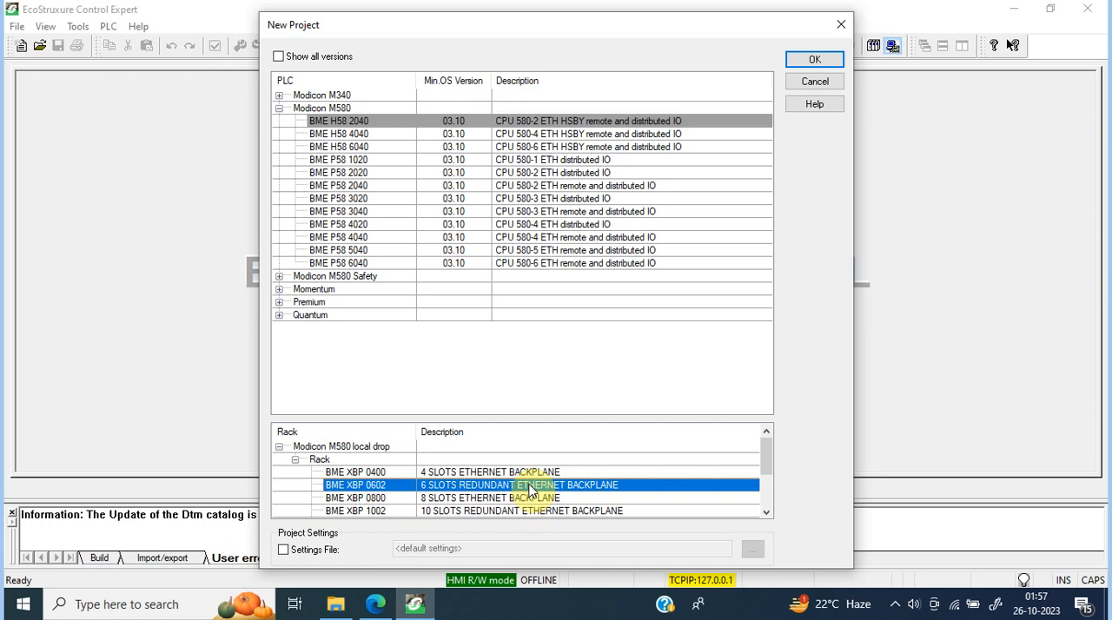
left_click(530, 511)
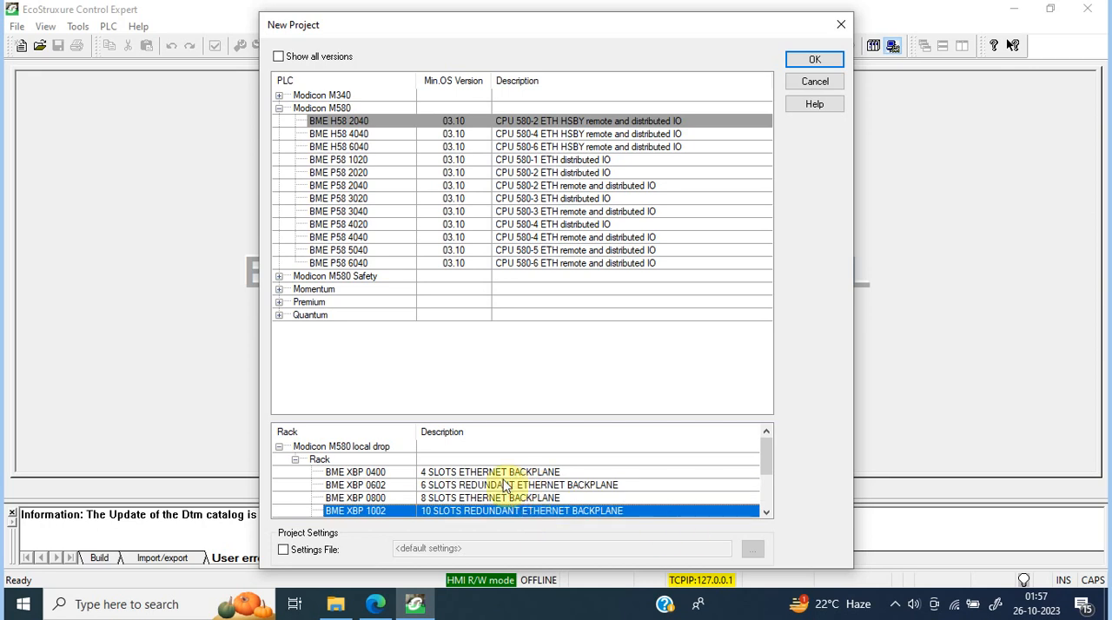
left_click(509, 472)
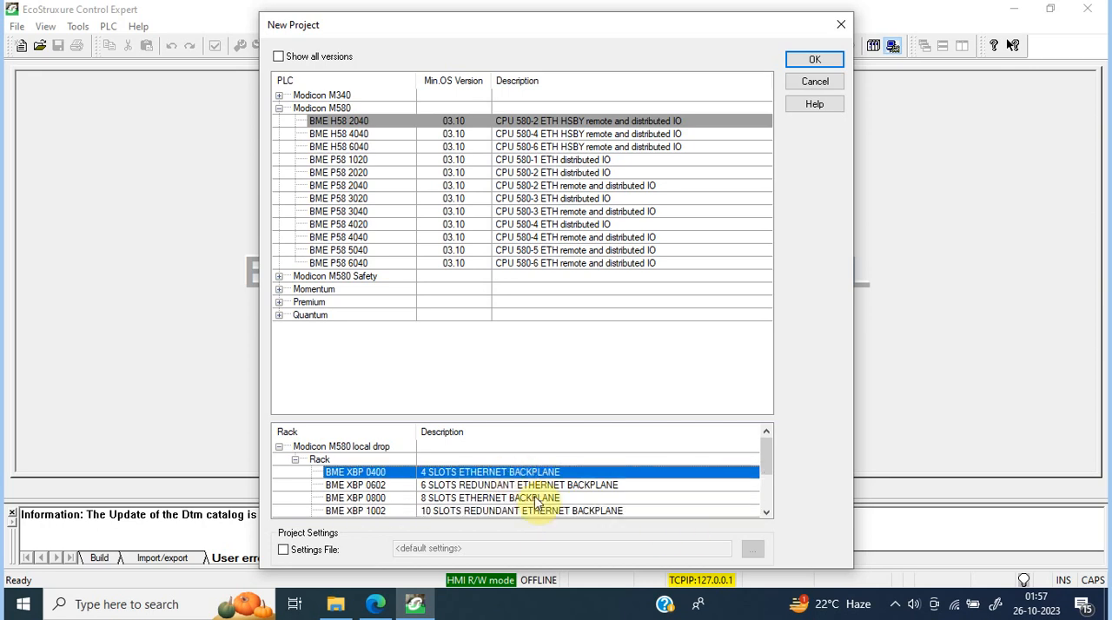
left_click(533, 502)
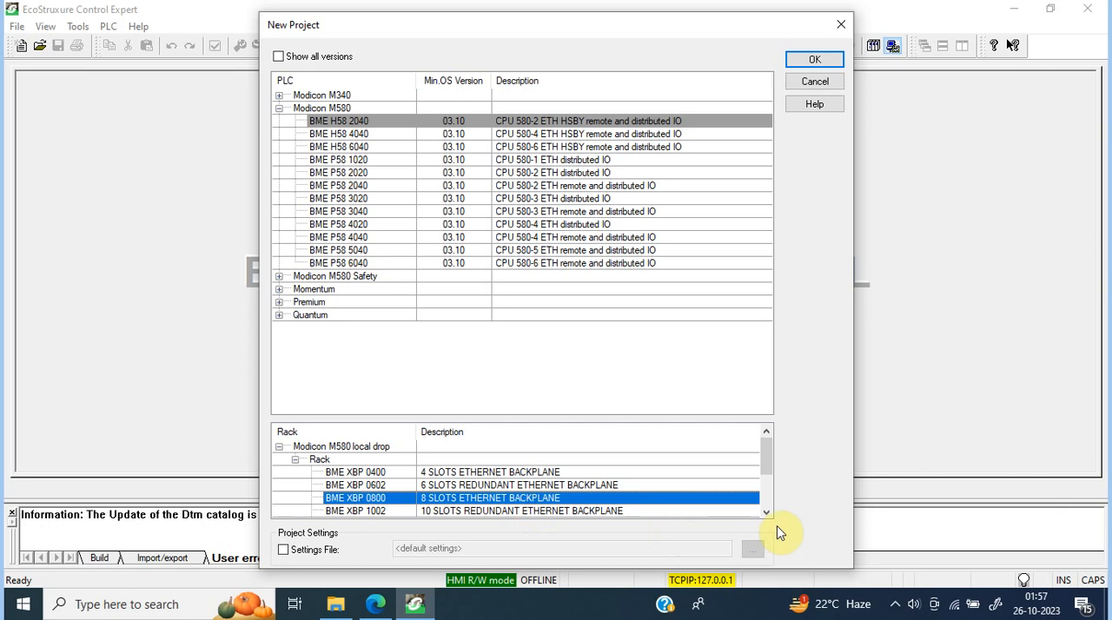
Step: Choose the BME XBP 0400 4-slot Ethernet backplane and create the project without setting a password
left_click(765, 512)
left_click(765, 513)
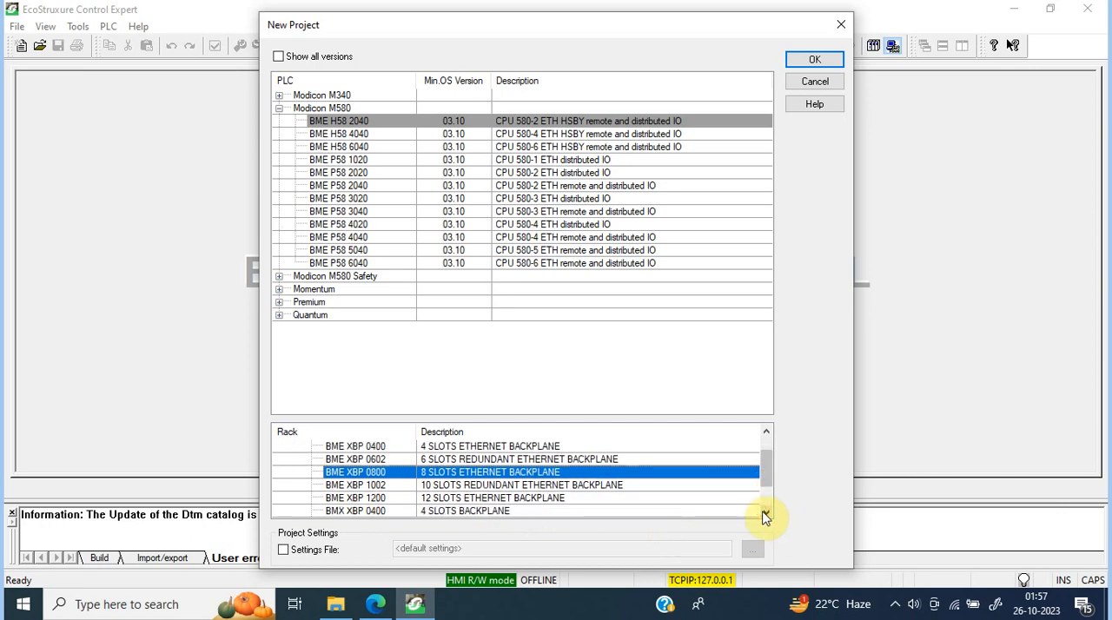
left_click(488, 446)
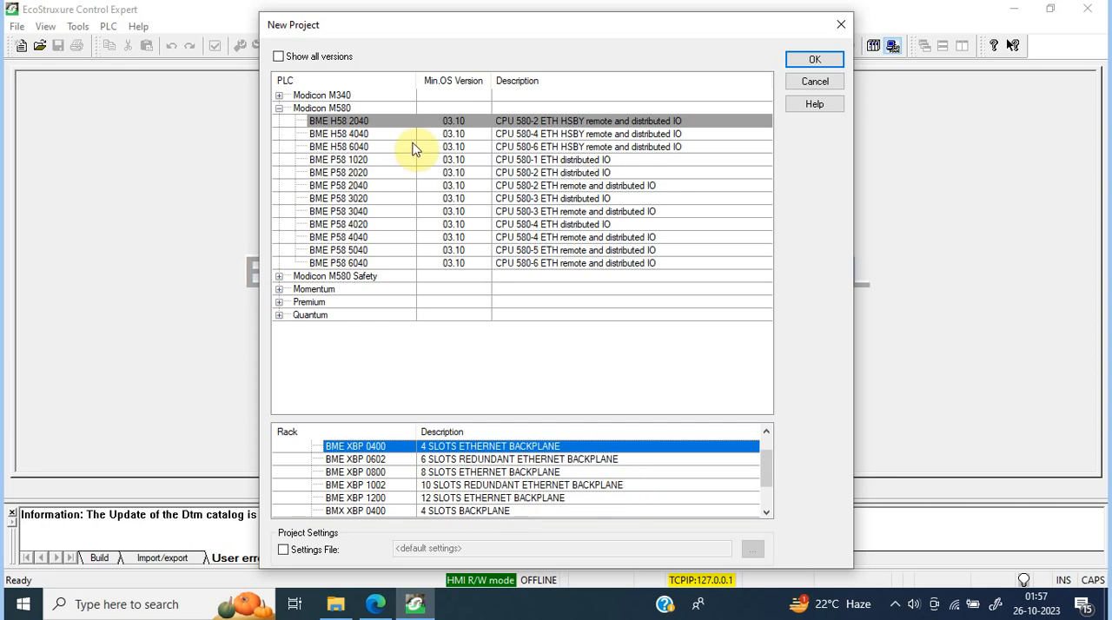
left_click(803, 63)
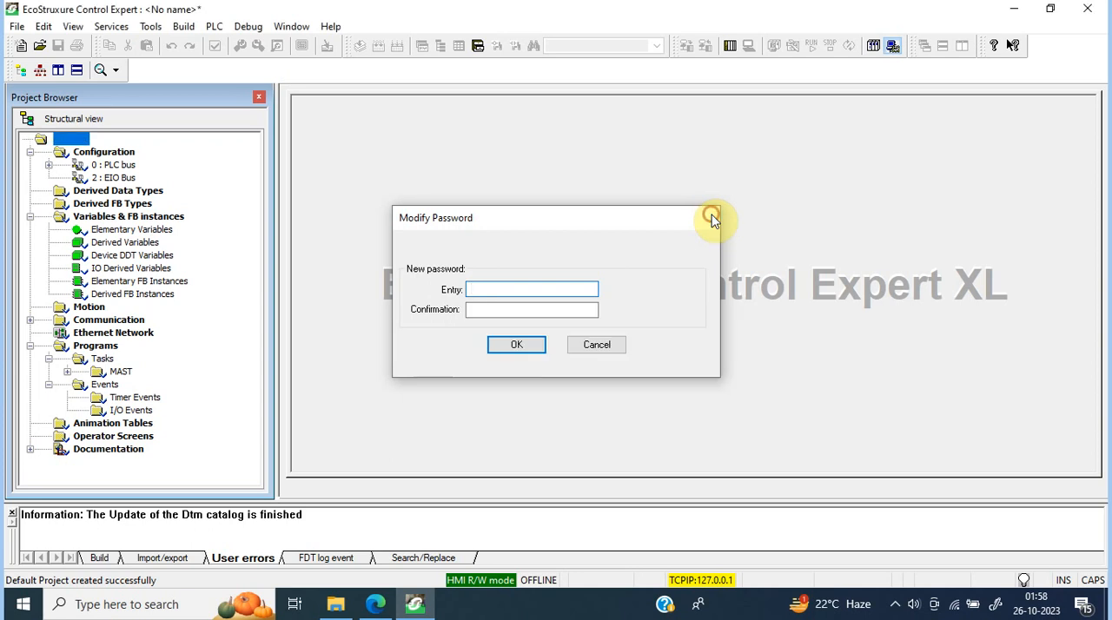
left_click(710, 218)
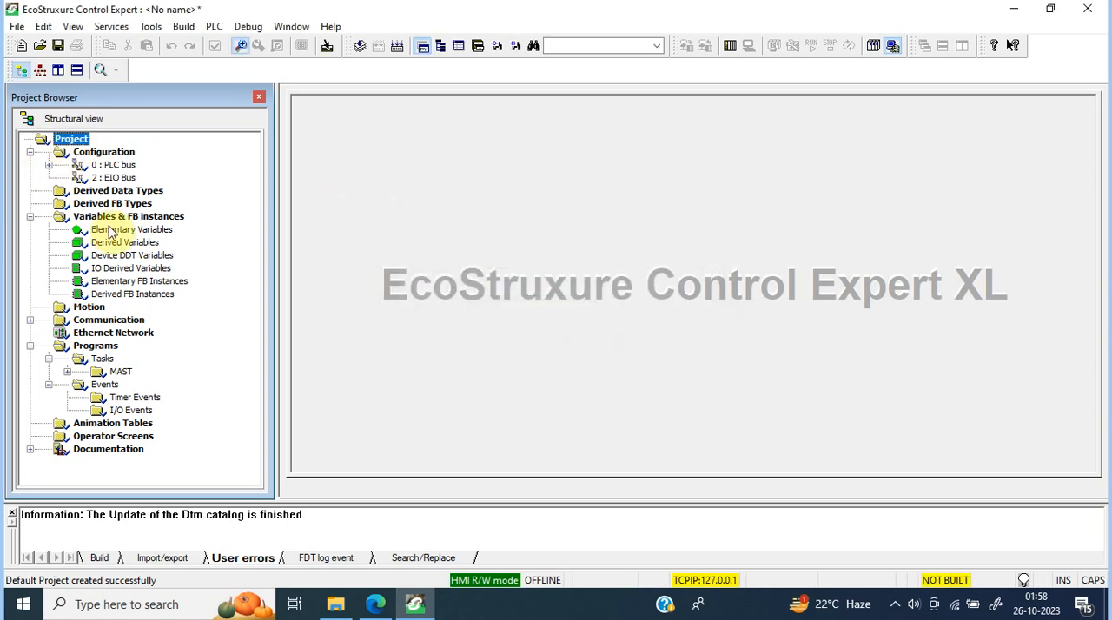
Step: Open the project's hardware configuration and maximize the PLC bus view
left_click(76, 143)
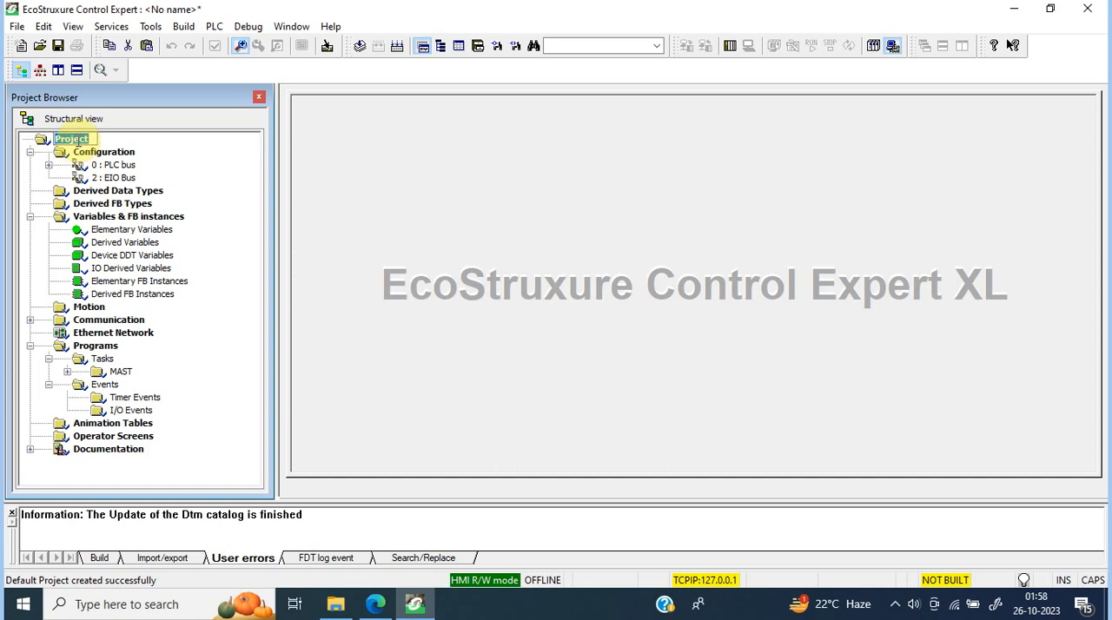
double_click(112, 155)
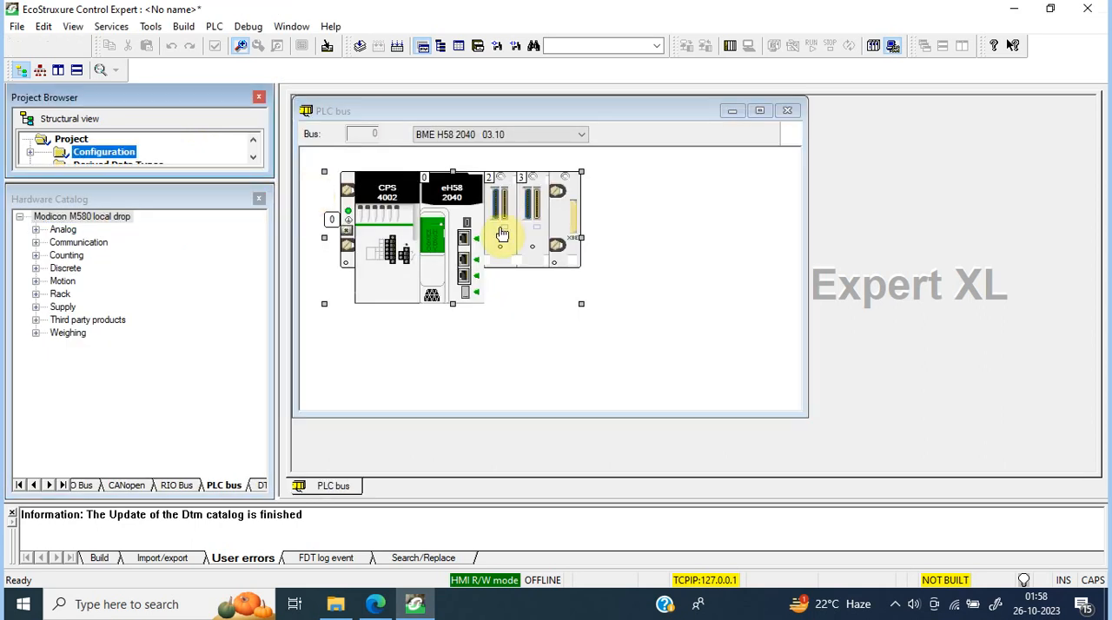
left_click(759, 110)
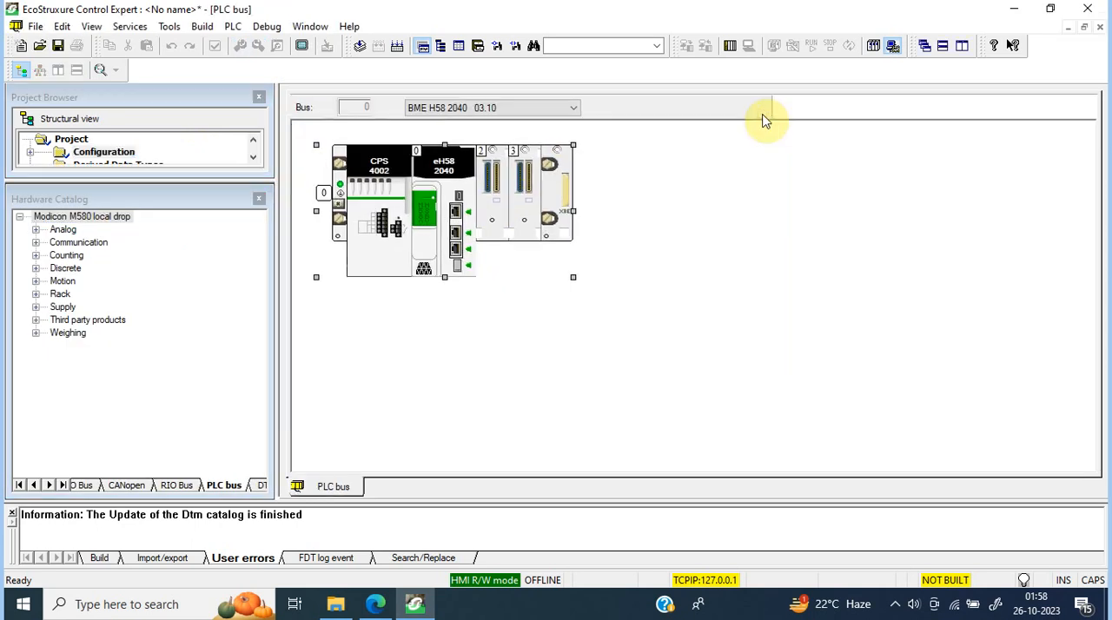
Step: Review the CPU models and firmware versions available for the PLC bus, keeping BME H58 2040 03.10
left_click(548, 109)
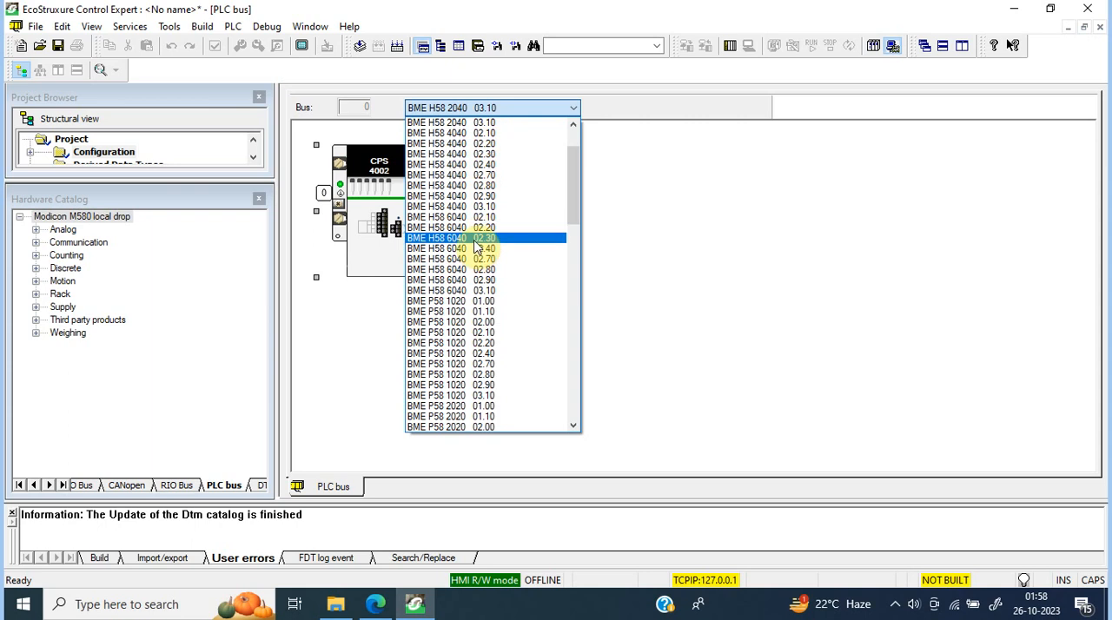
left_click(570, 128)
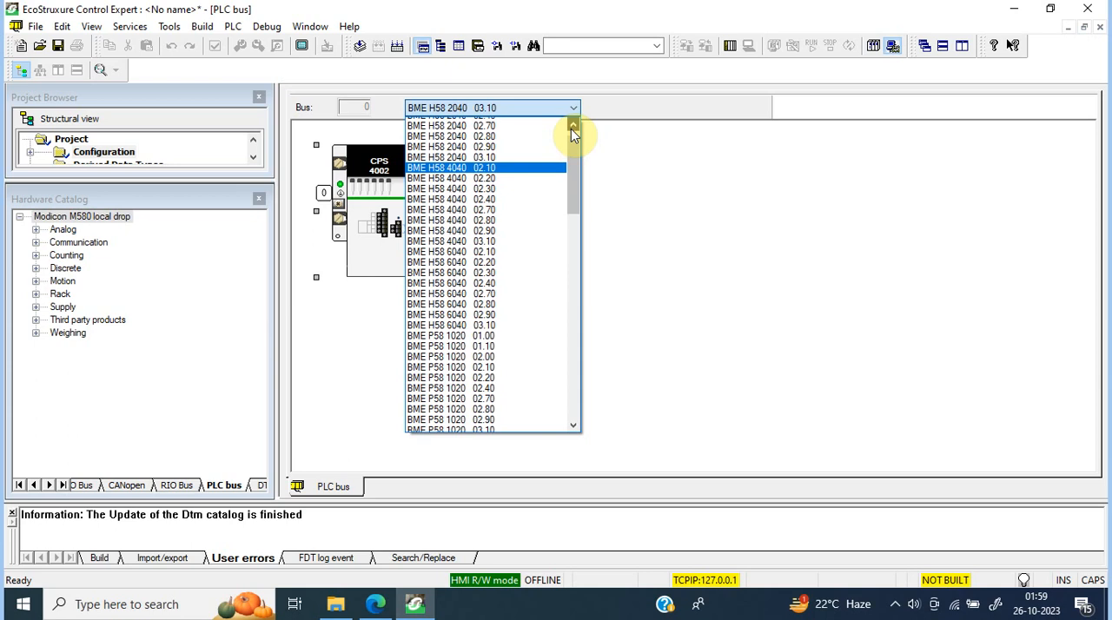
left_click(571, 128)
left_click(571, 128)
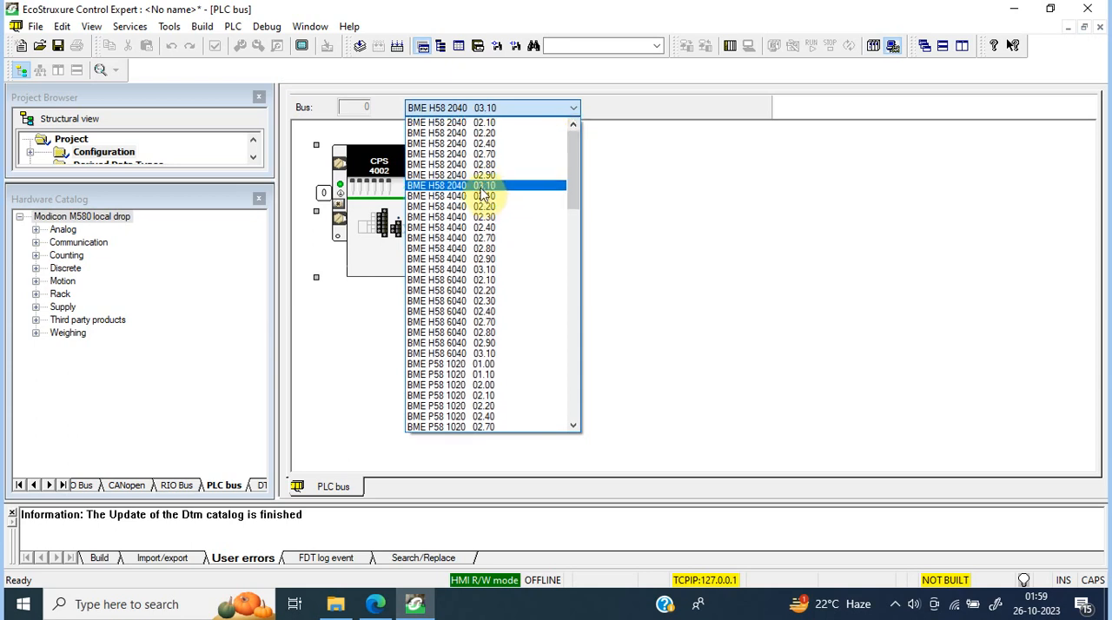
left_click(825, 193)
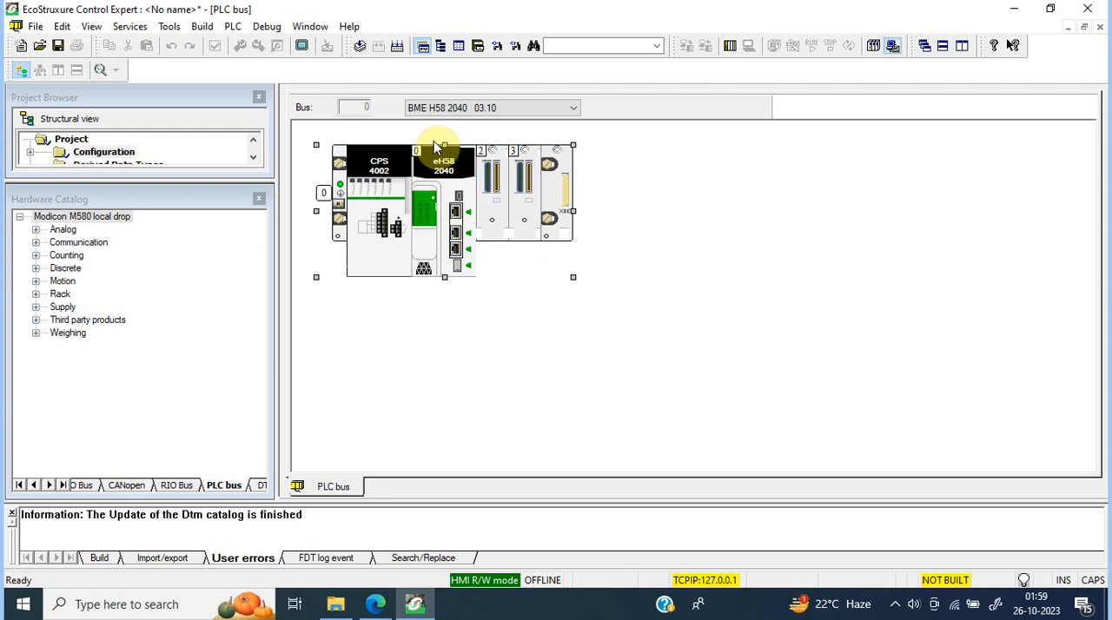
left_click(521, 111)
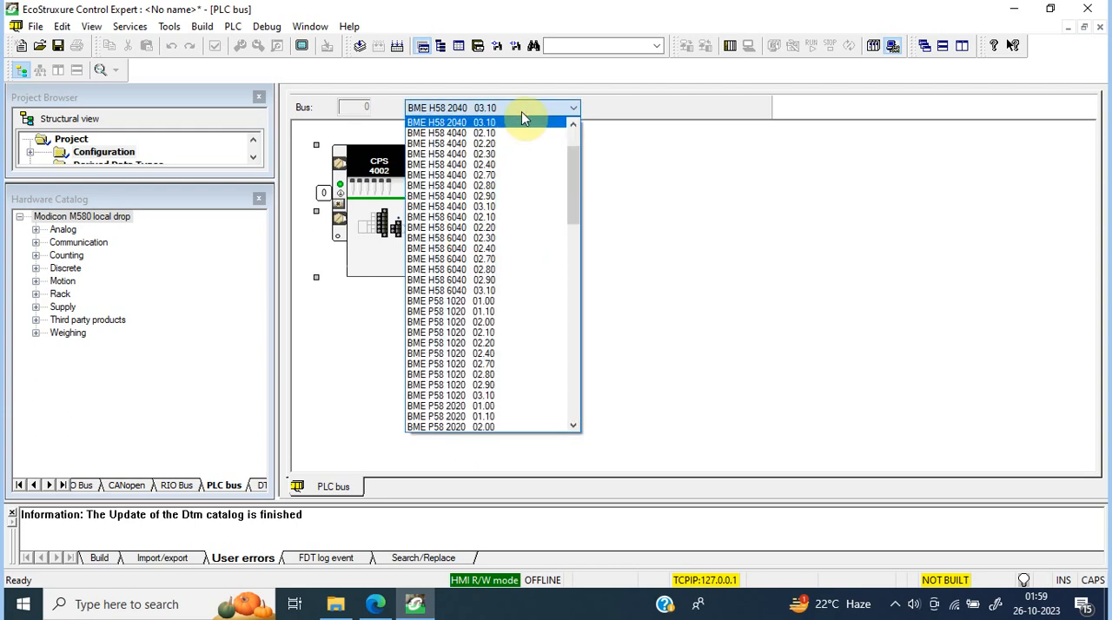
left_click(574, 125)
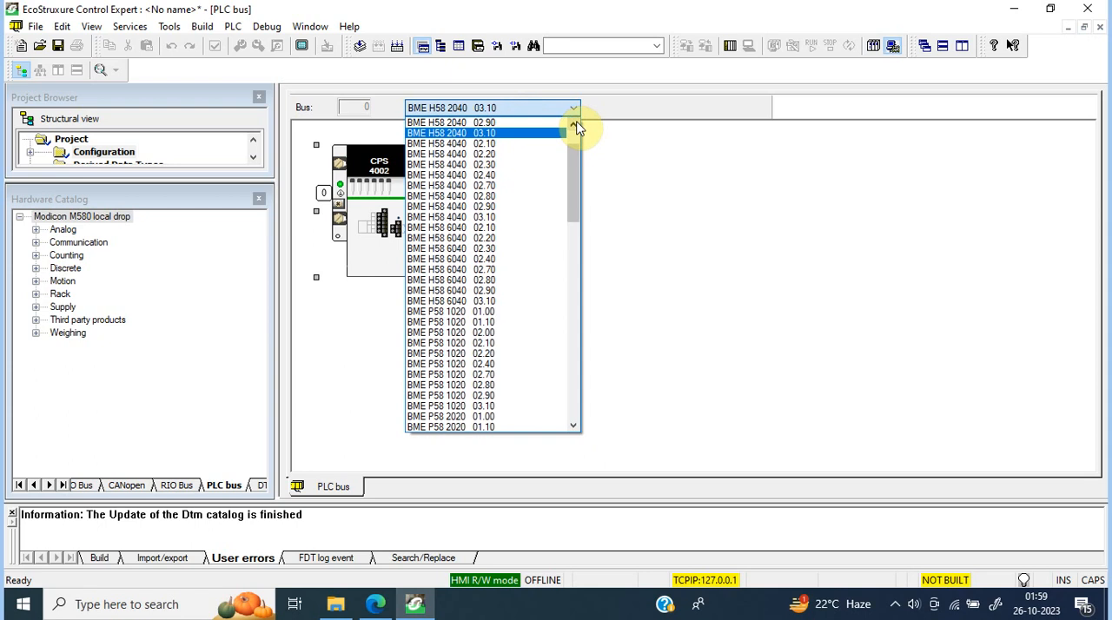
left_click(501, 138)
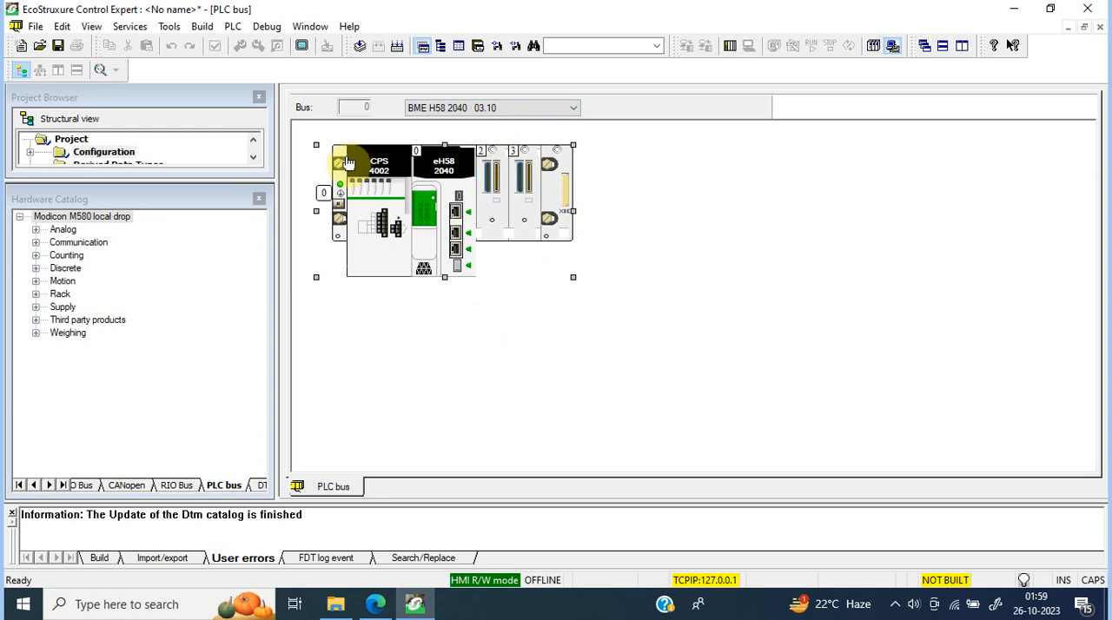
Step: Replace the rack's CPS 4002 power supply with a BMX CPS 2010 standard isolated DC power supply
left_click(376, 180)
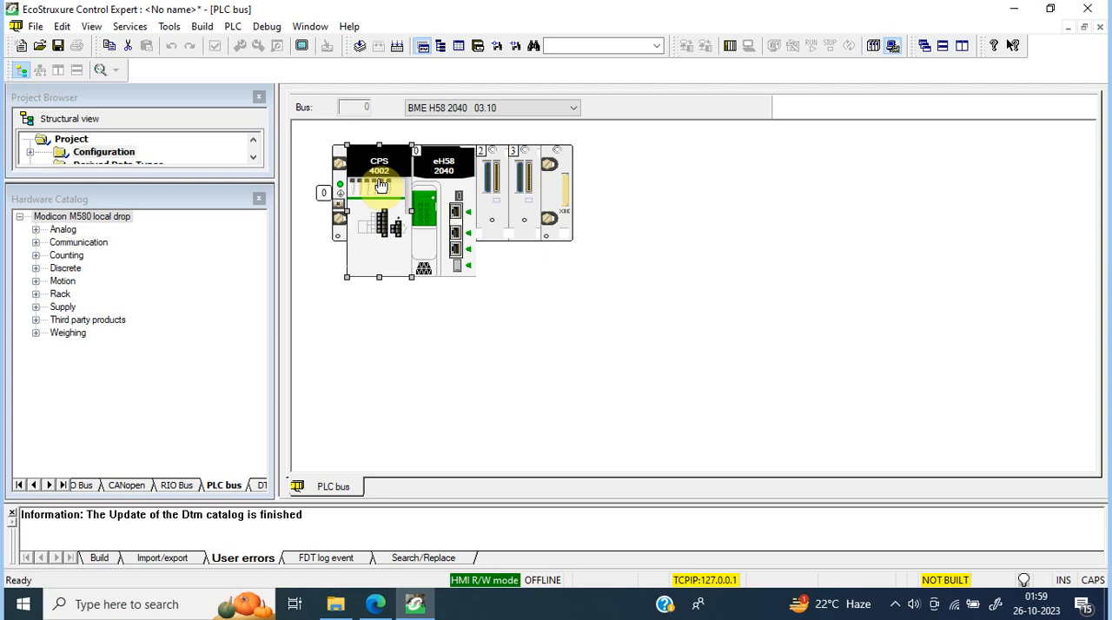
right_click(380, 185)
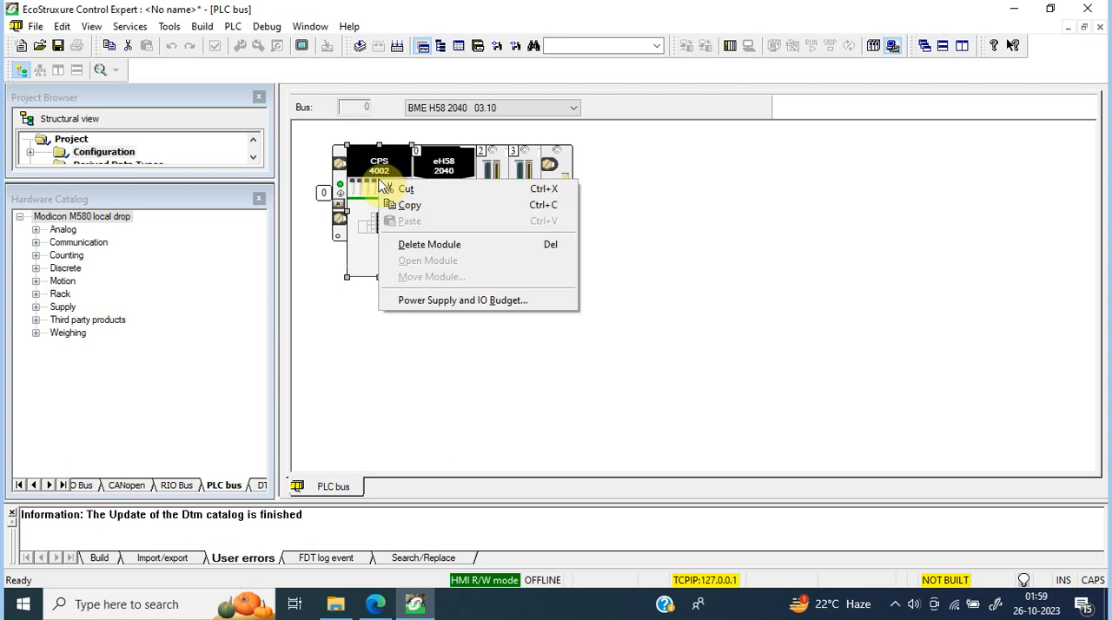
left_click(429, 244)
double_click(375, 195)
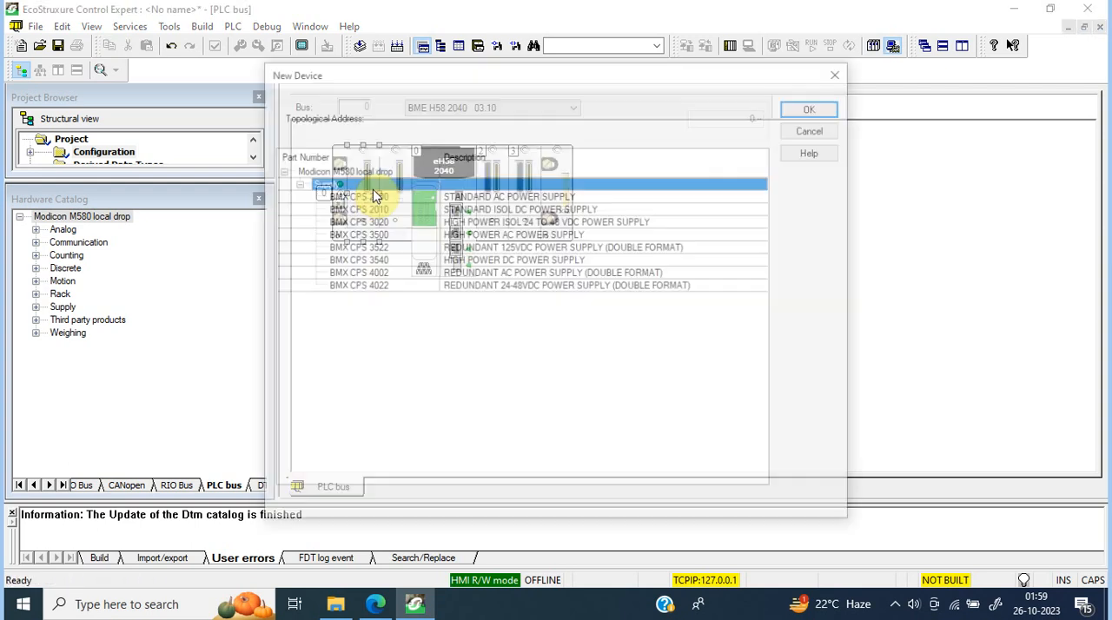
left_click(376, 208)
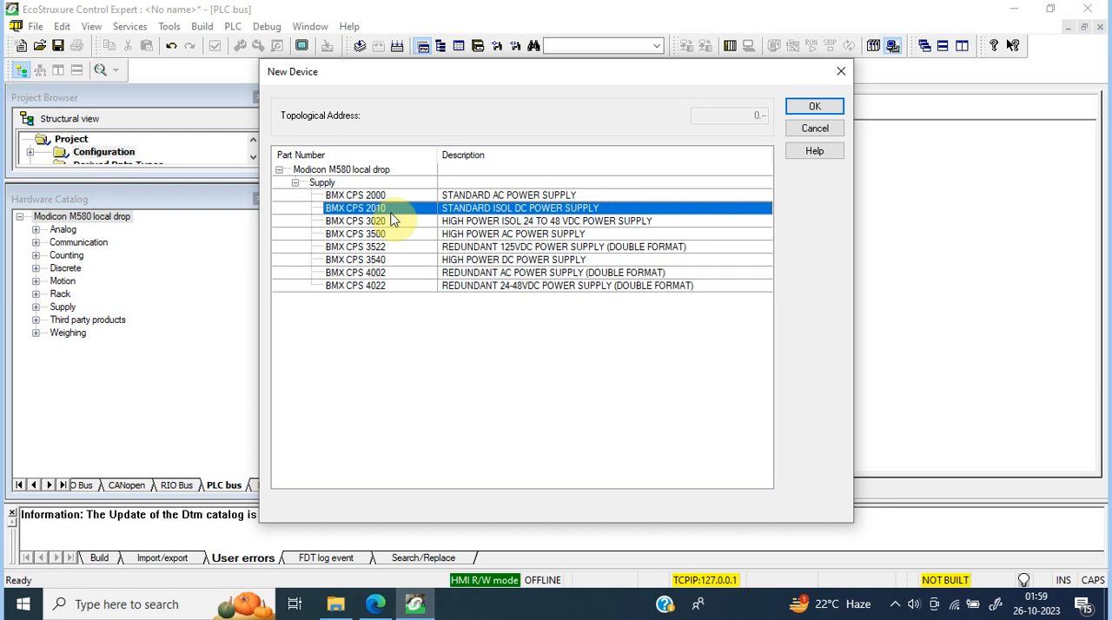
left_click(816, 110)
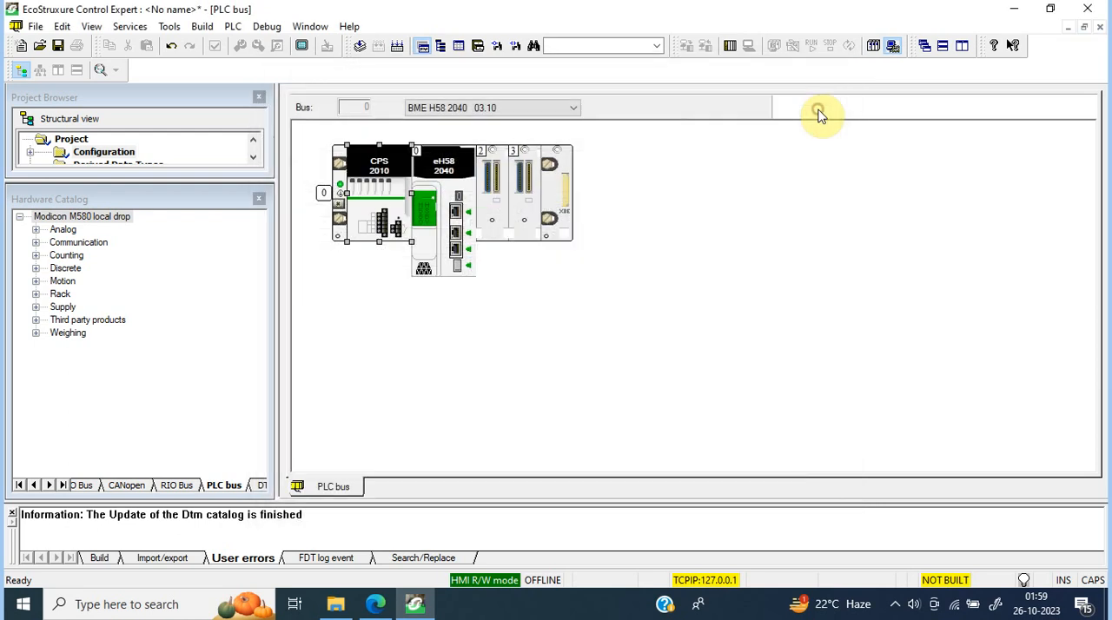
Step: Add a BME NOC 0301.2 Ethernet communication module to slot 2 of the rack
double_click(492, 200)
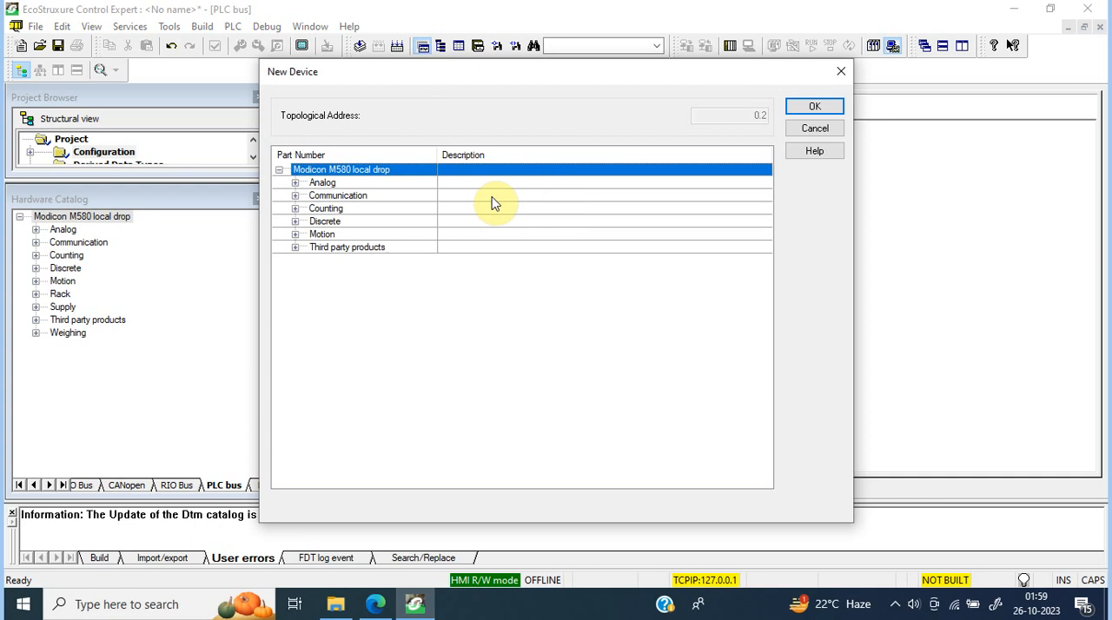
left_click(295, 196)
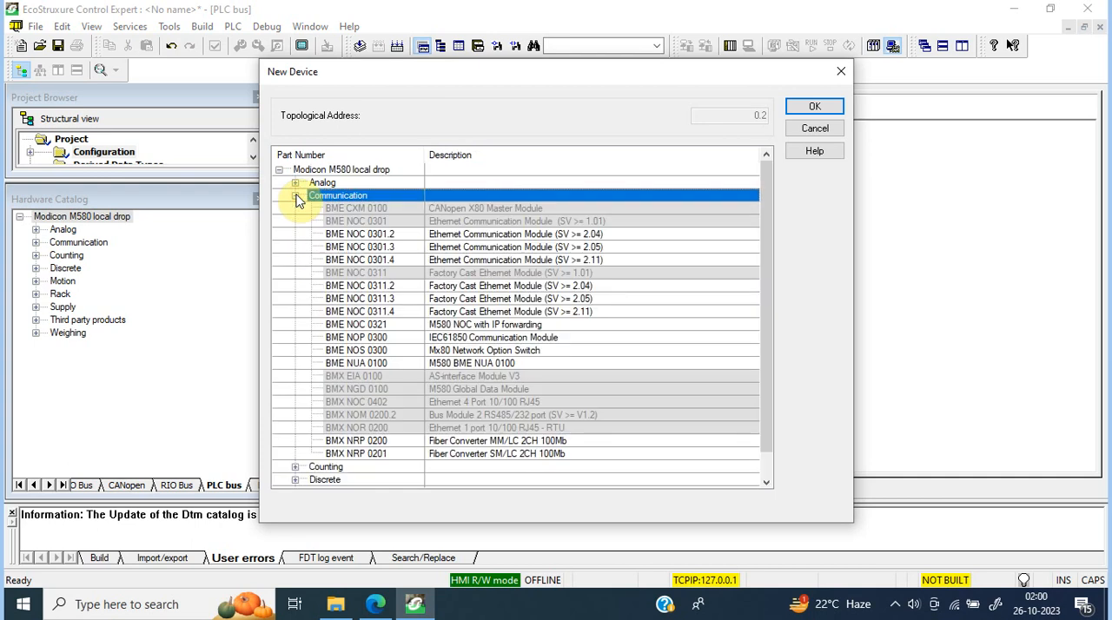
left_click(392, 239)
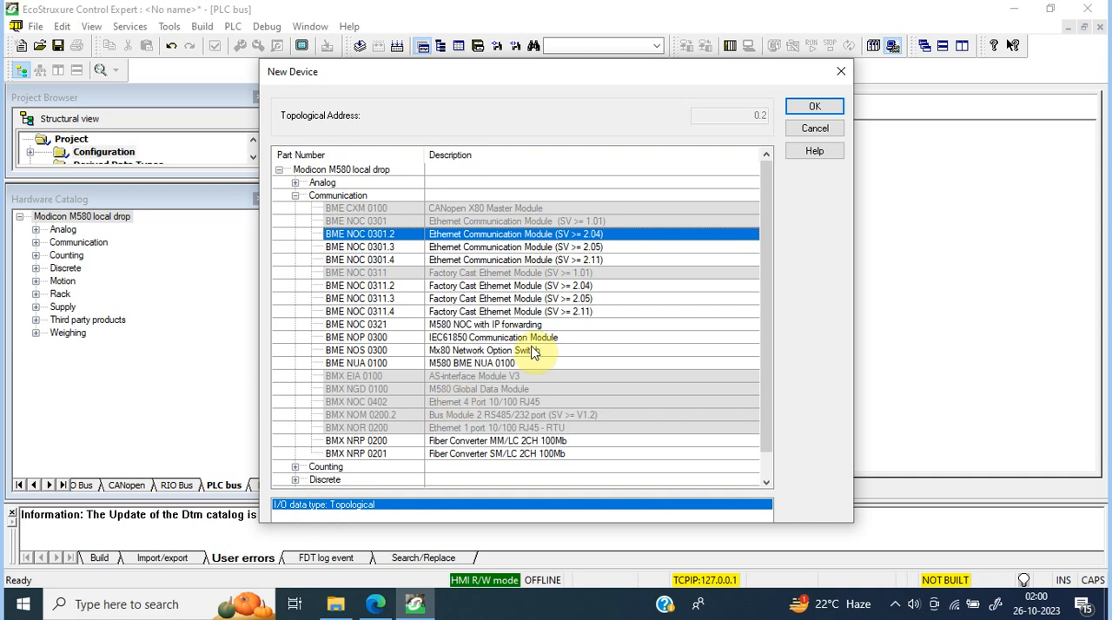
left_click(819, 107)
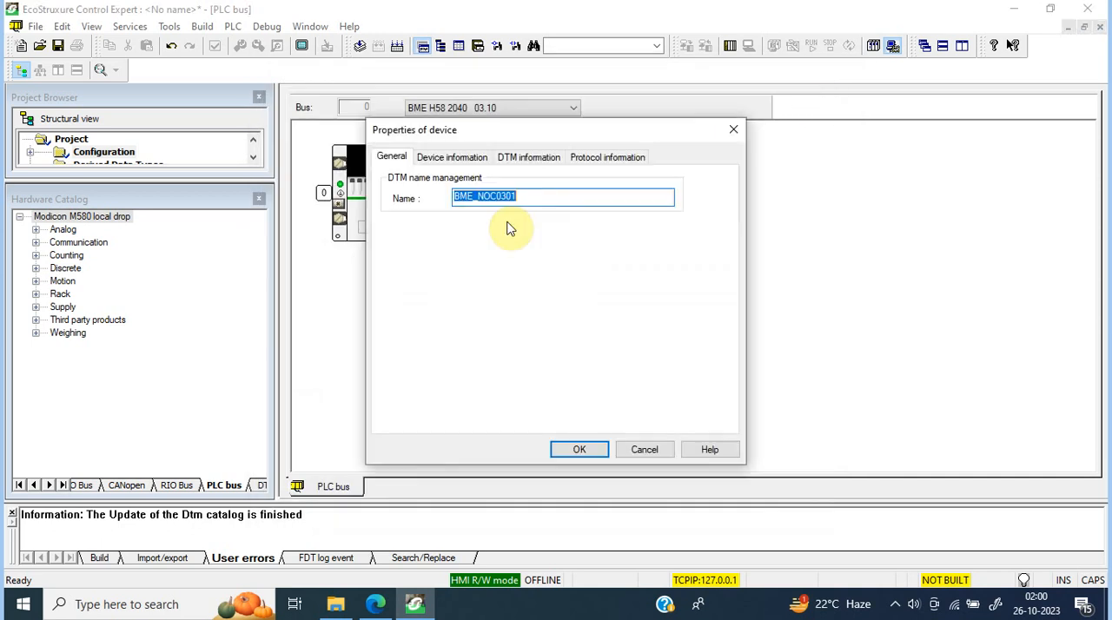
Step: Review the BME_NOC0301 module's device, DTM and protocol information, and accept its properties with the default name
left_click(452, 164)
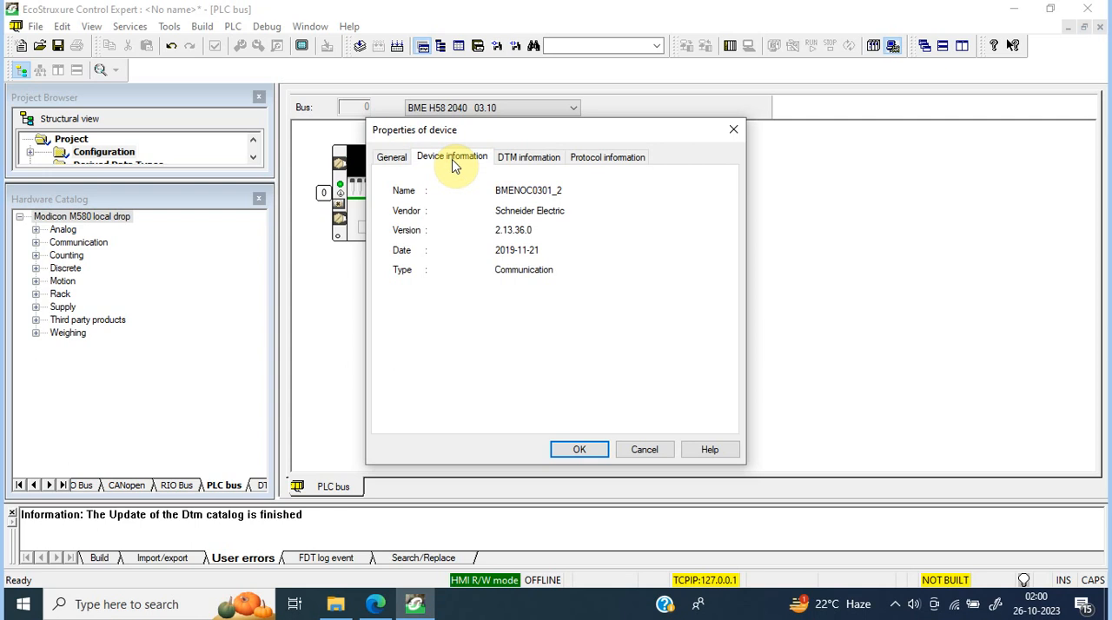
left_click(540, 161)
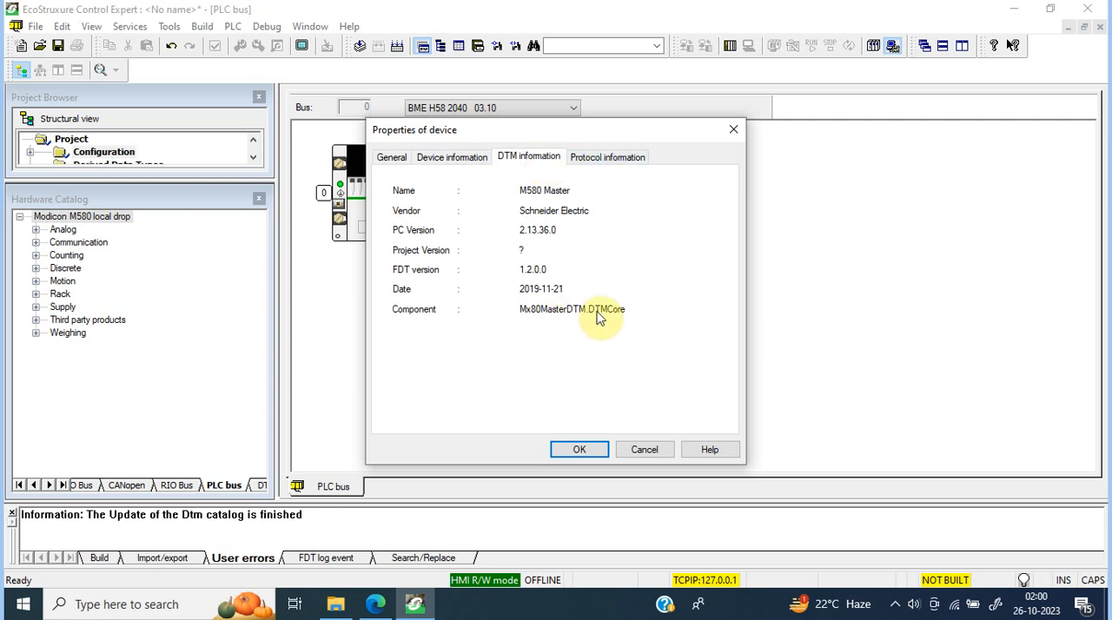
left_click(594, 162)
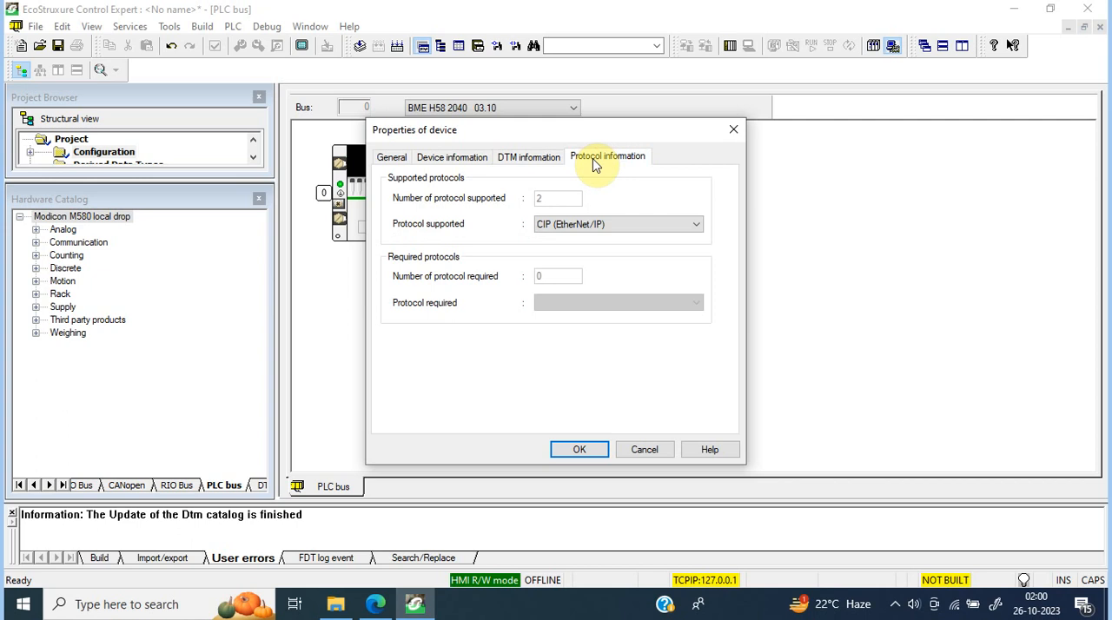
left_click(606, 224)
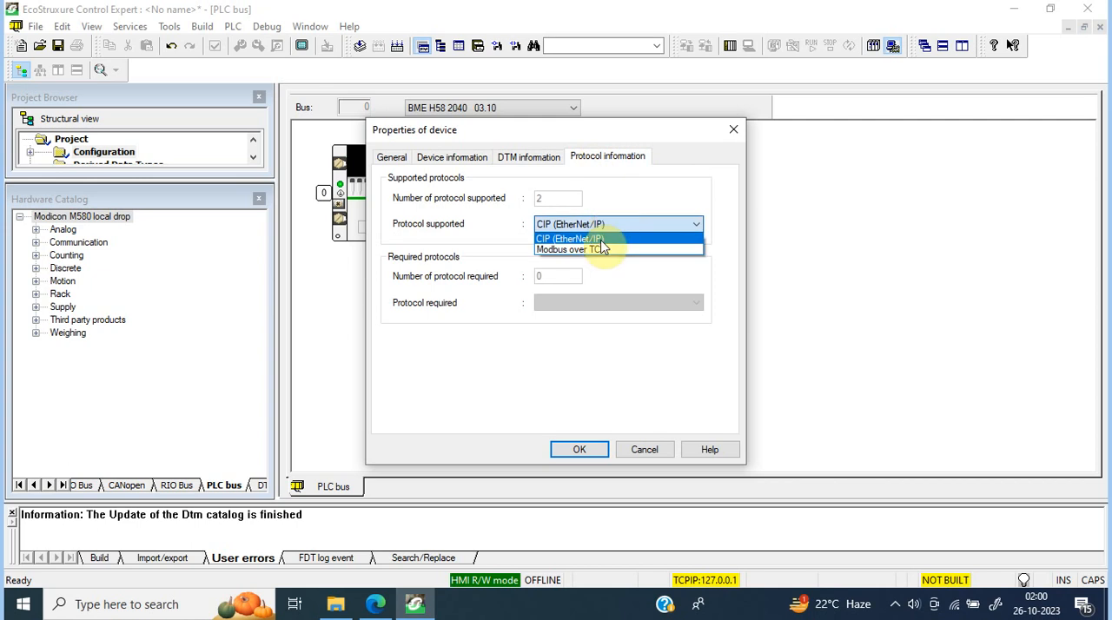
left_click(603, 226)
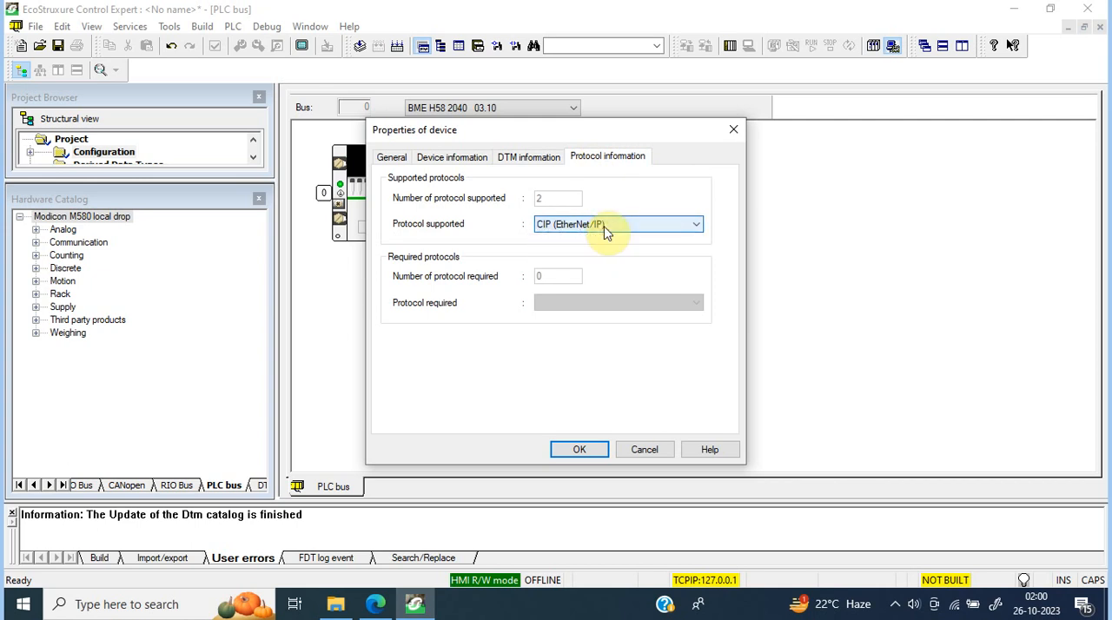
left_click(580, 450)
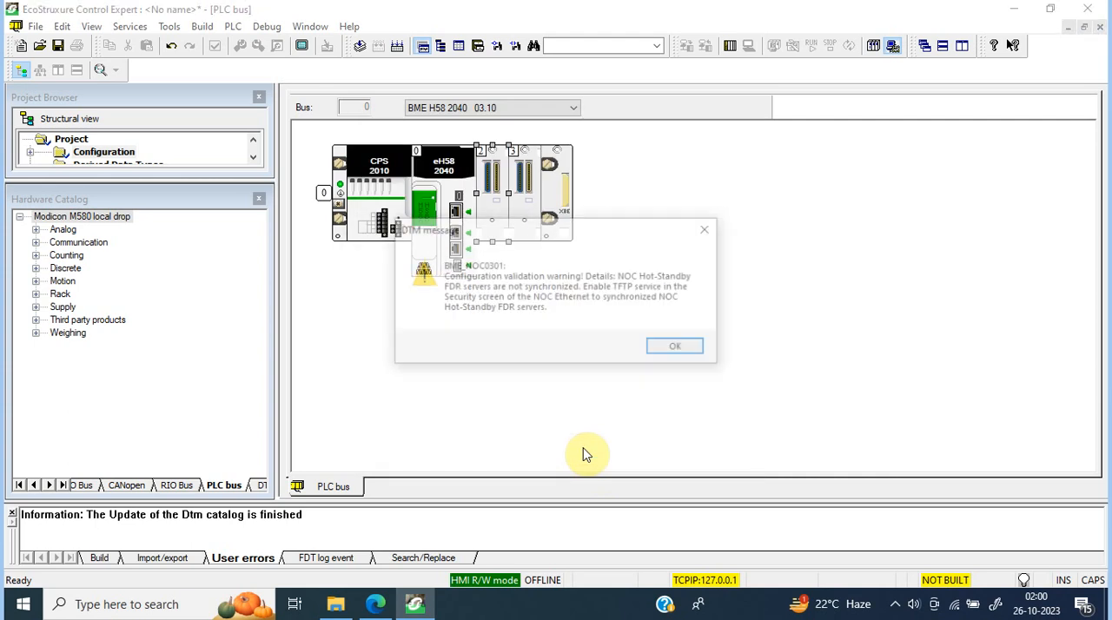
left_click(650, 345)
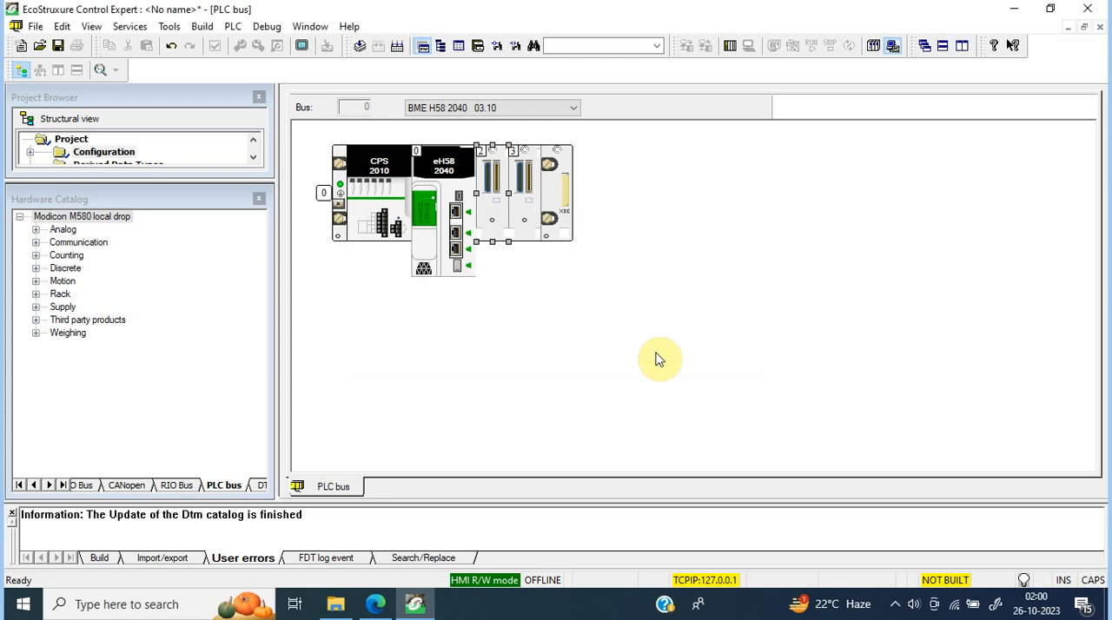
left_click(669, 347)
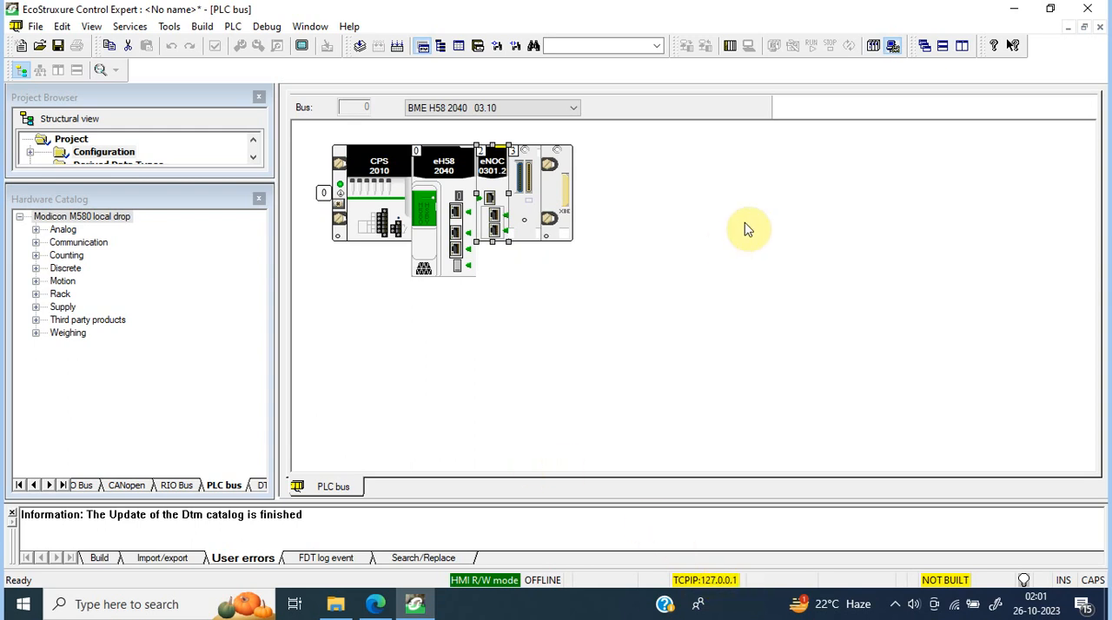
Step: Select simulation mode for the PLC and close the Hardware Catalog
left_click(891, 46)
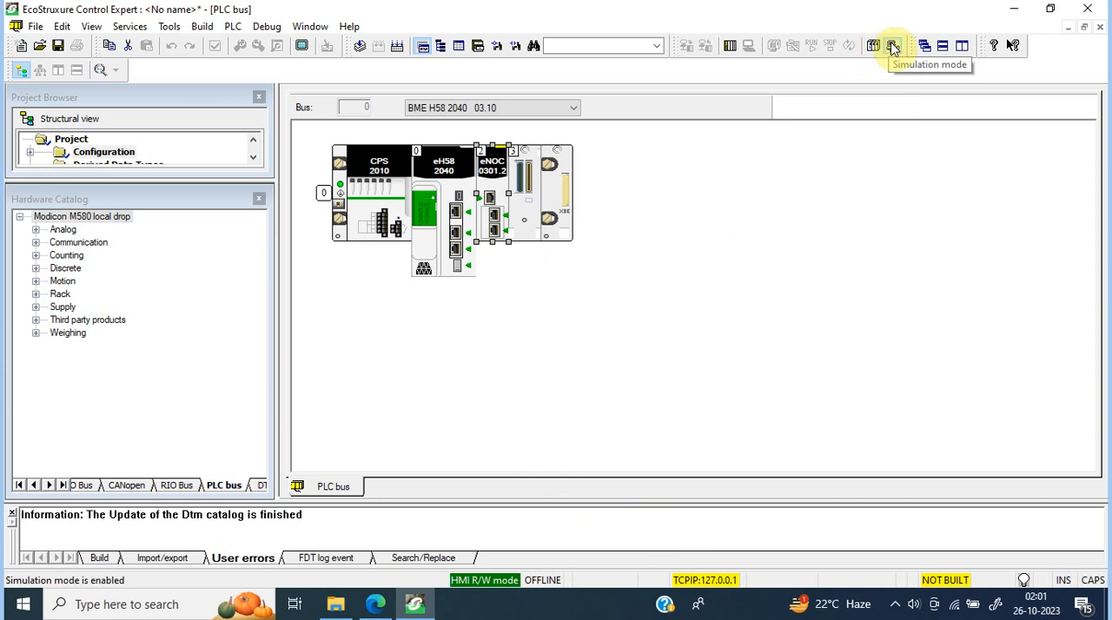
left_click(236, 27)
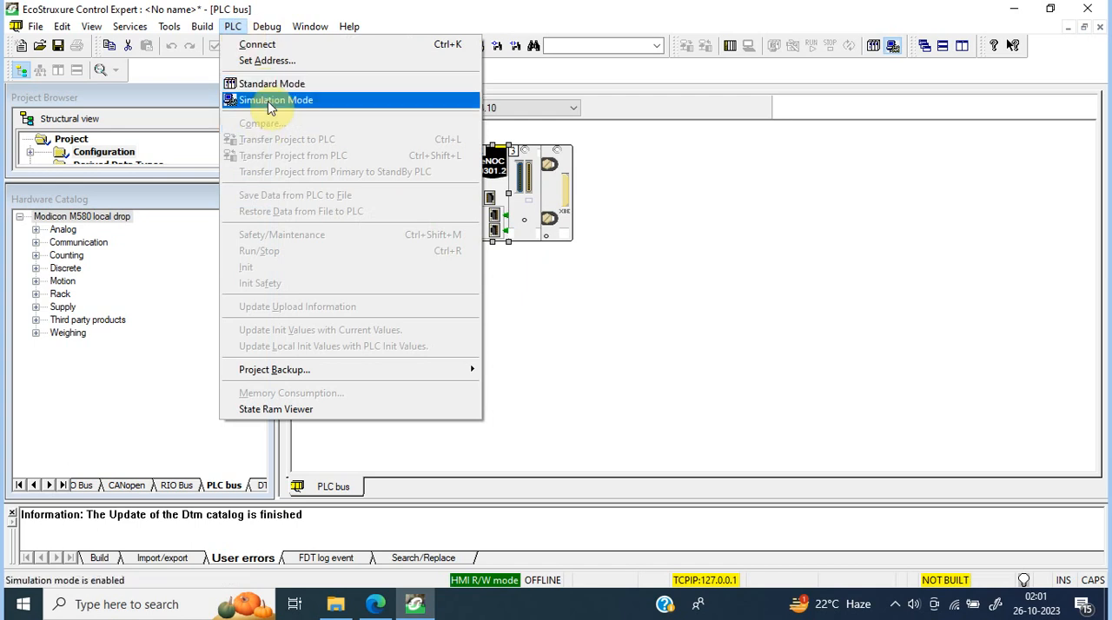
left_click(675, 278)
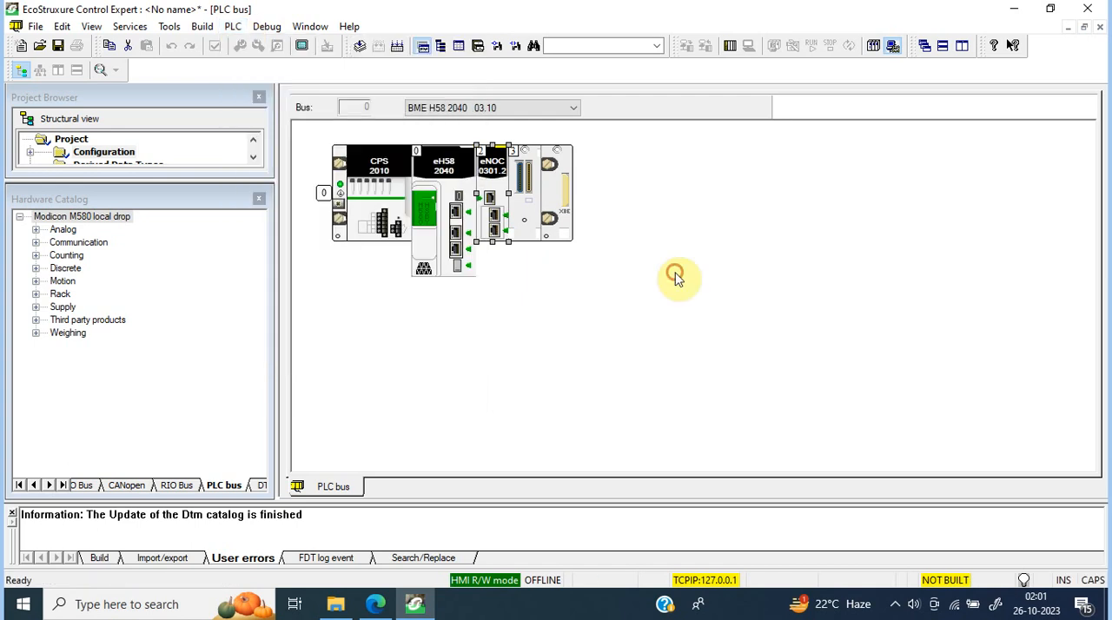
left_click(260, 197)
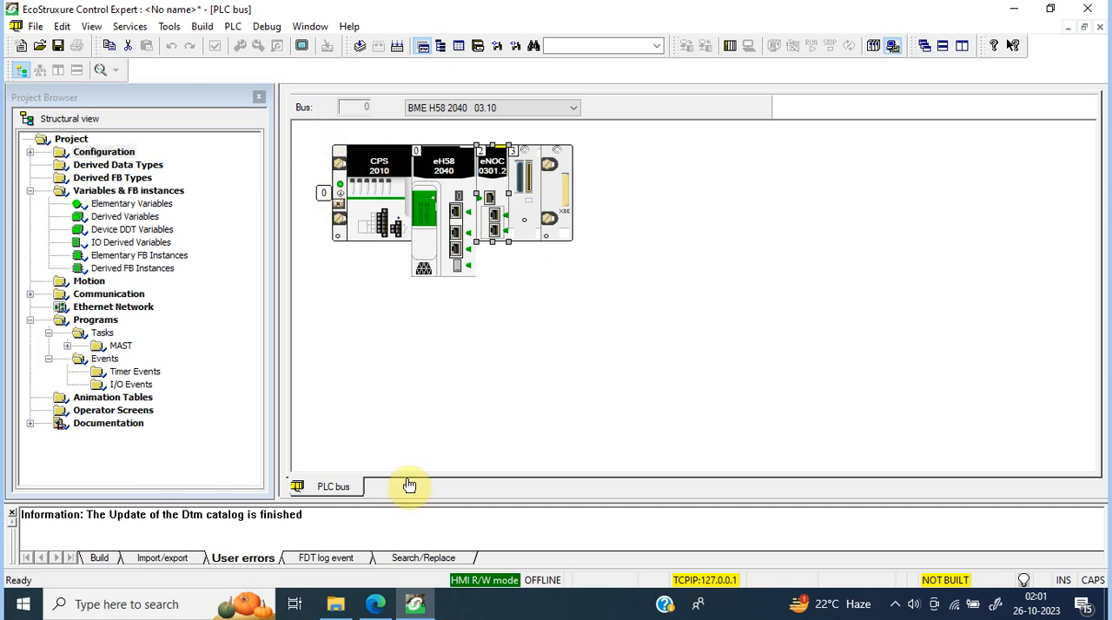
Step: Open the Snipping Tool and capture the configured rack from the PLC bus view
left_click(143, 605)
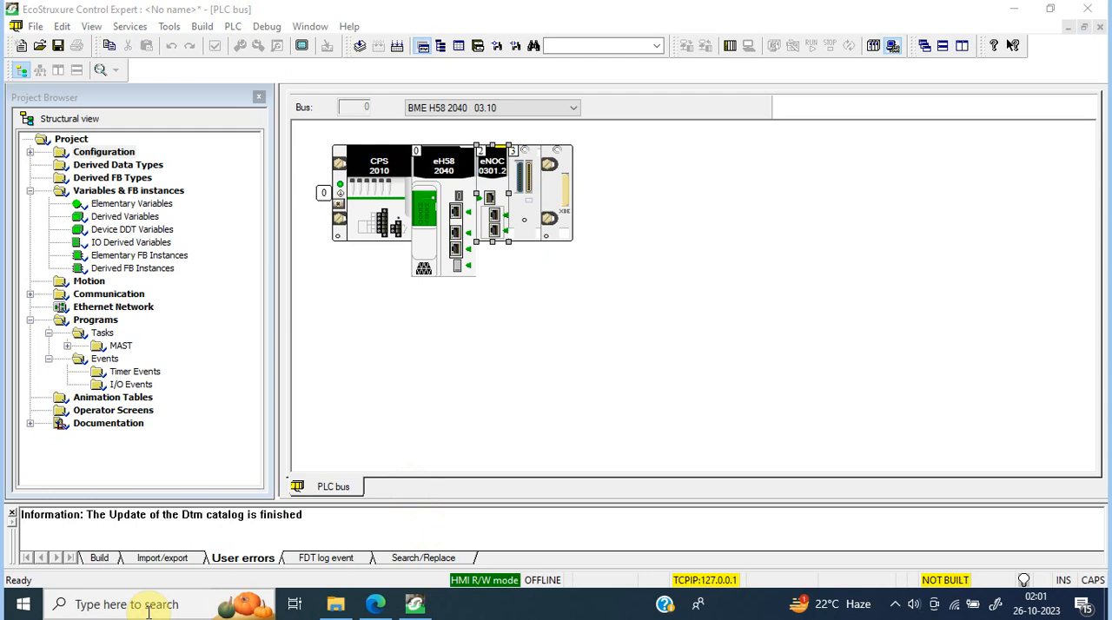
left_click(26, 604)
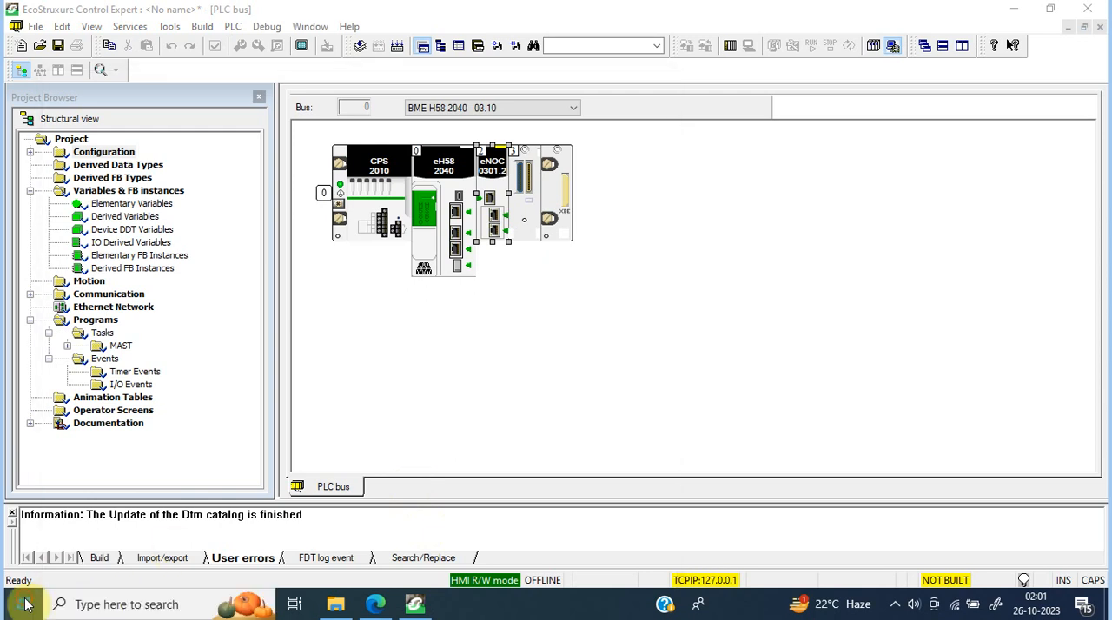
type("SNIPP")
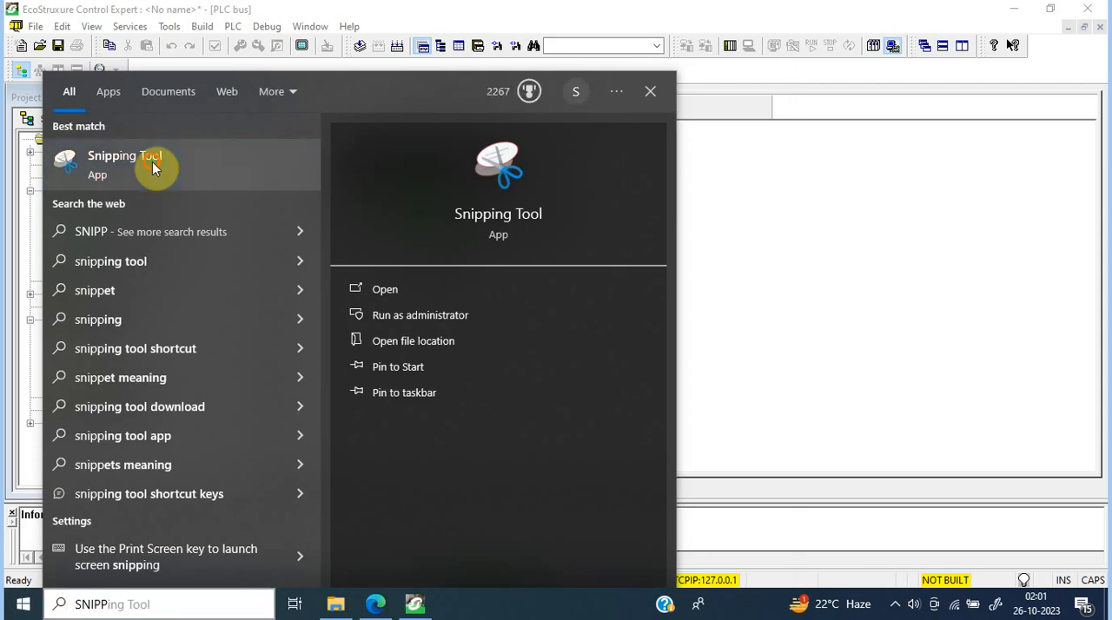
key("Return")
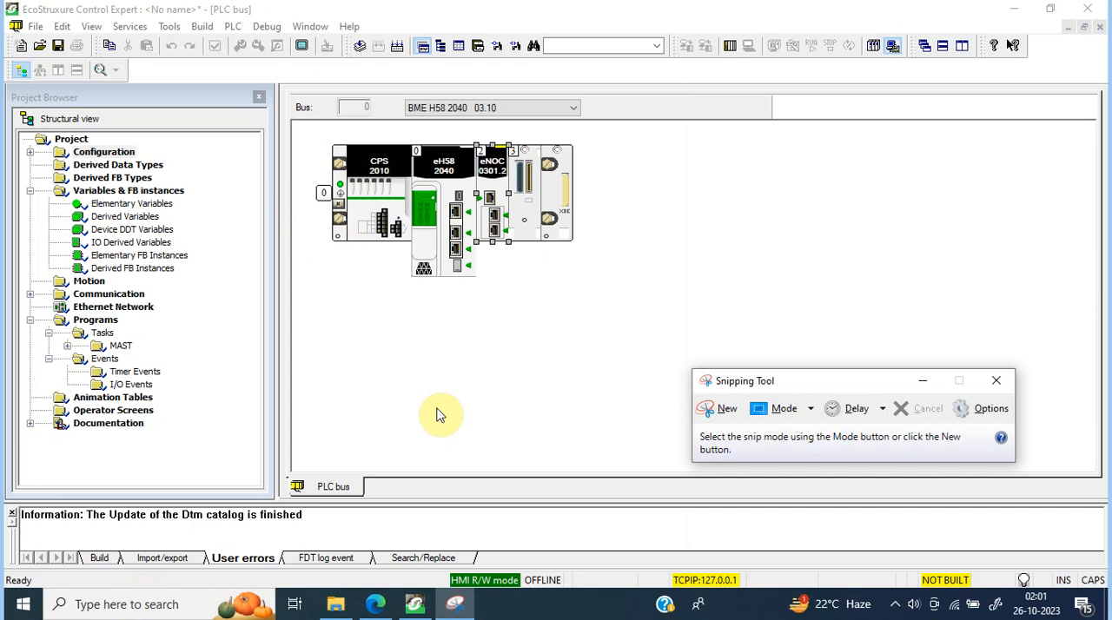
left_click(709, 408)
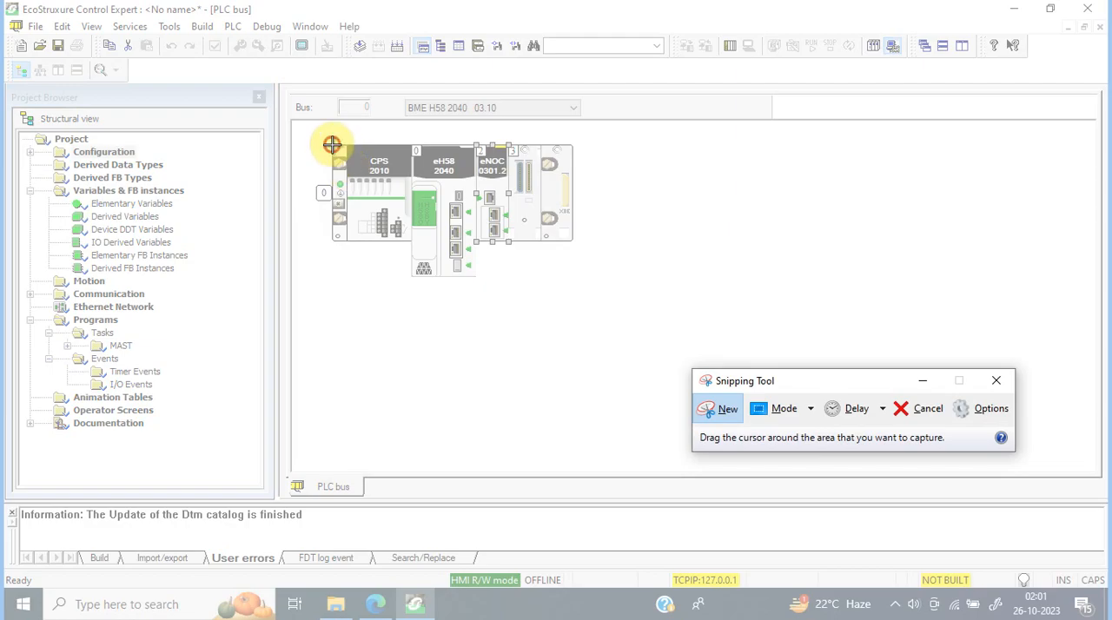
left_click_drag(332, 144, 573, 278)
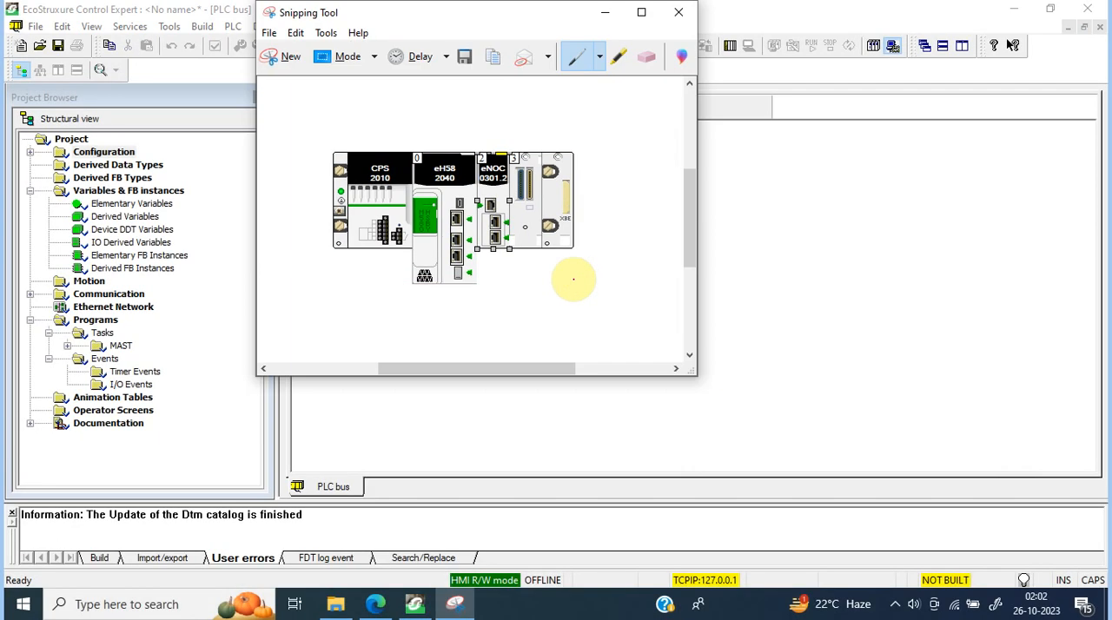
Step: Launch Excel, capture the whole rack again from the PLC bus view, and copy the snip
left_click(136, 605)
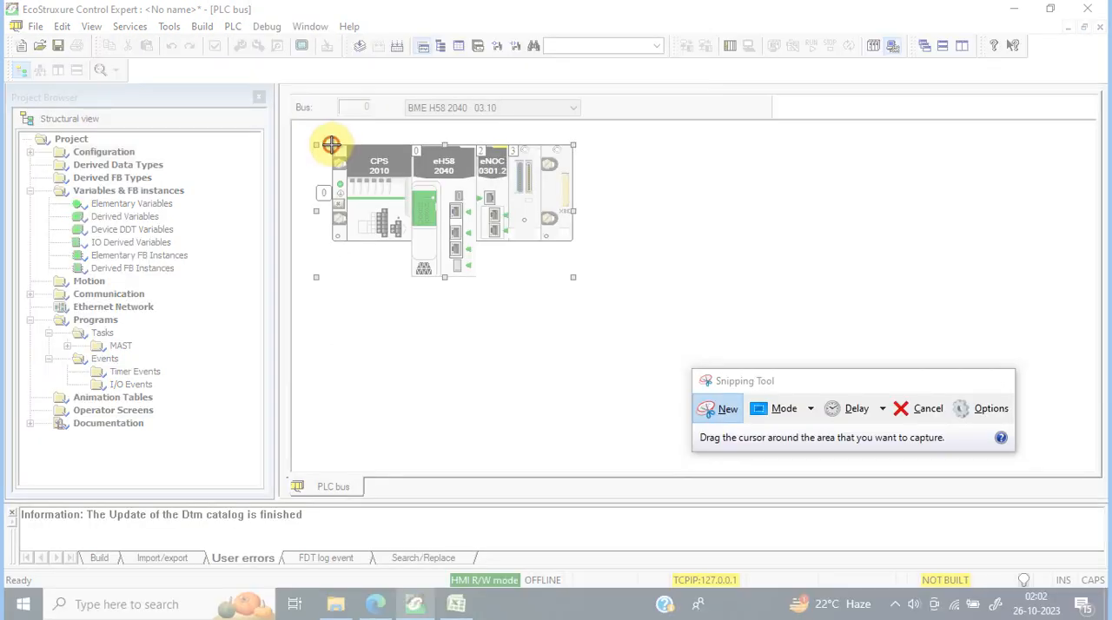
left_click_drag(331, 144, 573, 276)
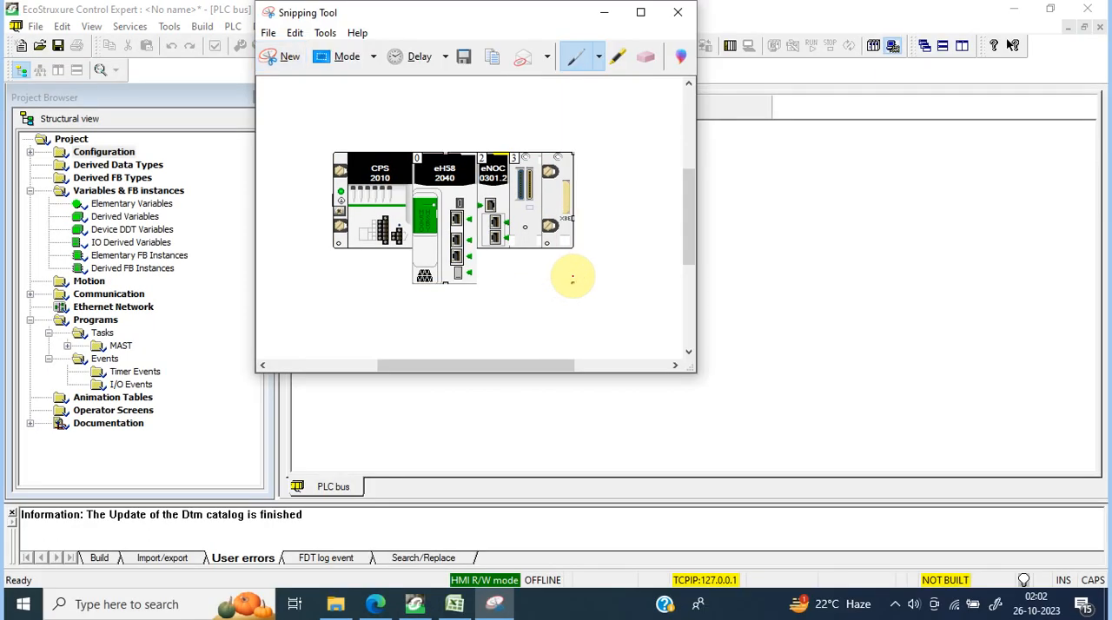
left_click(490, 59)
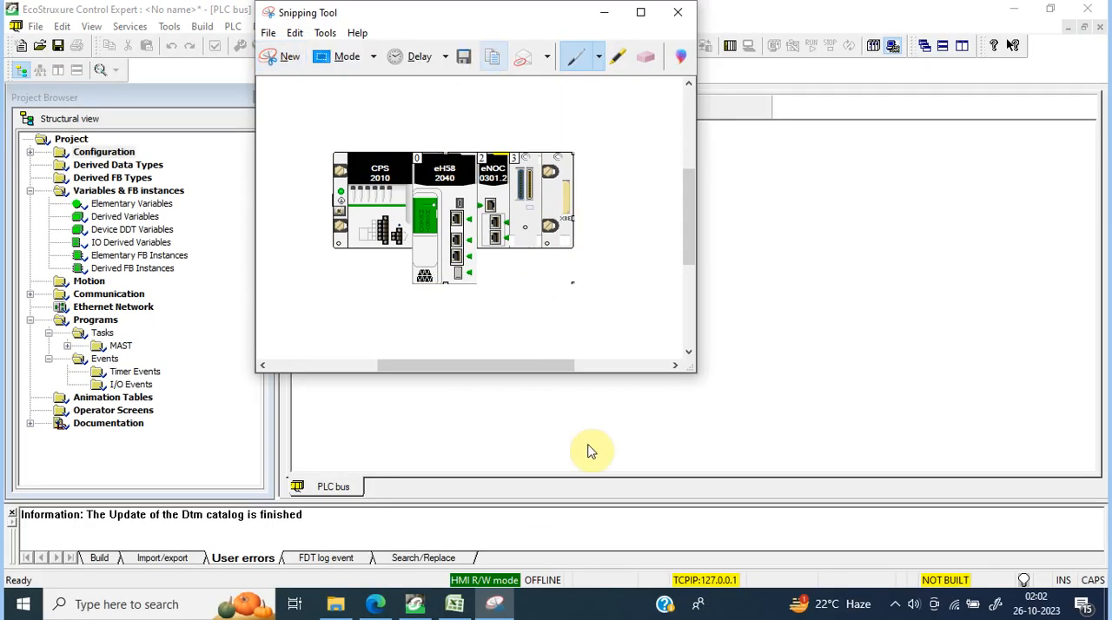
Step: Switch to the blank Excel workbook, paste the rack snip, and move it to columns C to G below row 1
left_click(455, 605)
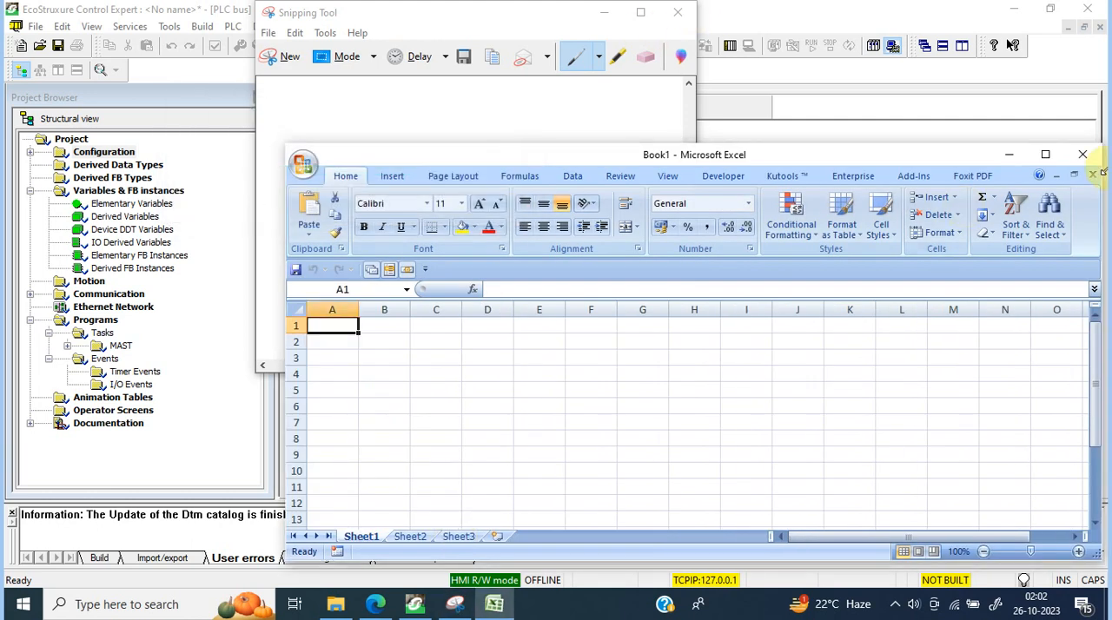
left_click(1044, 156)
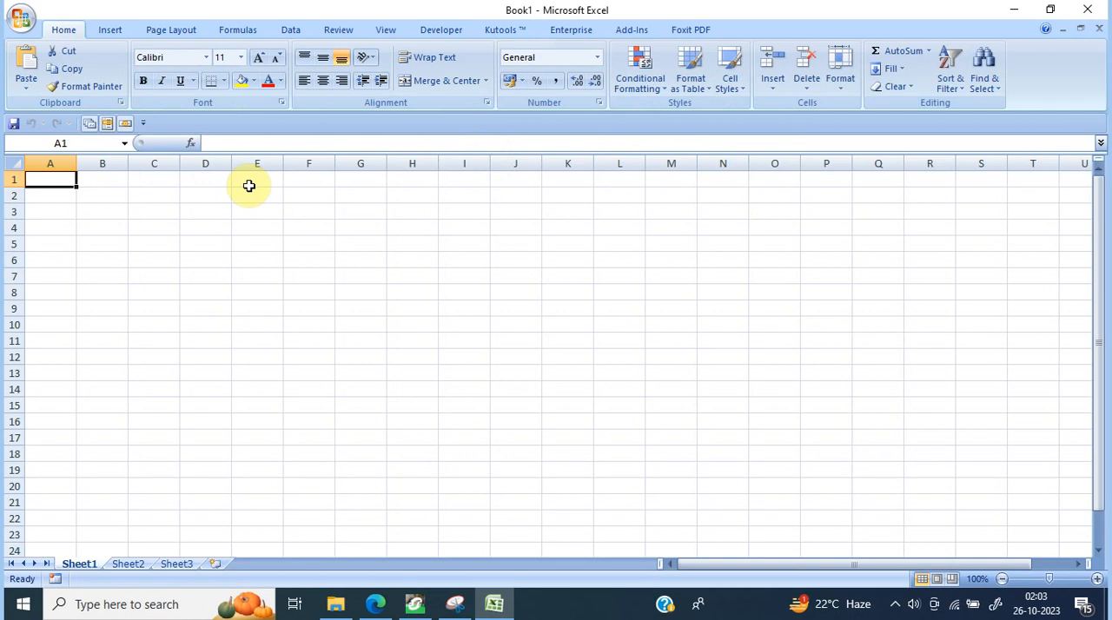
key("ctrl+v")
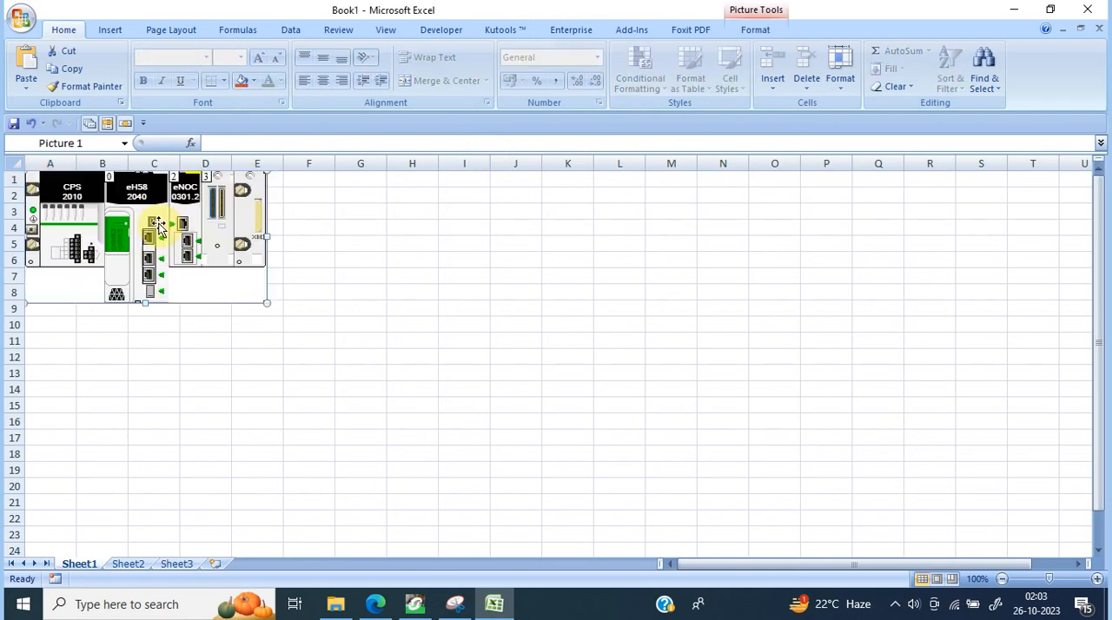
left_click_drag(158, 228, 269, 254)
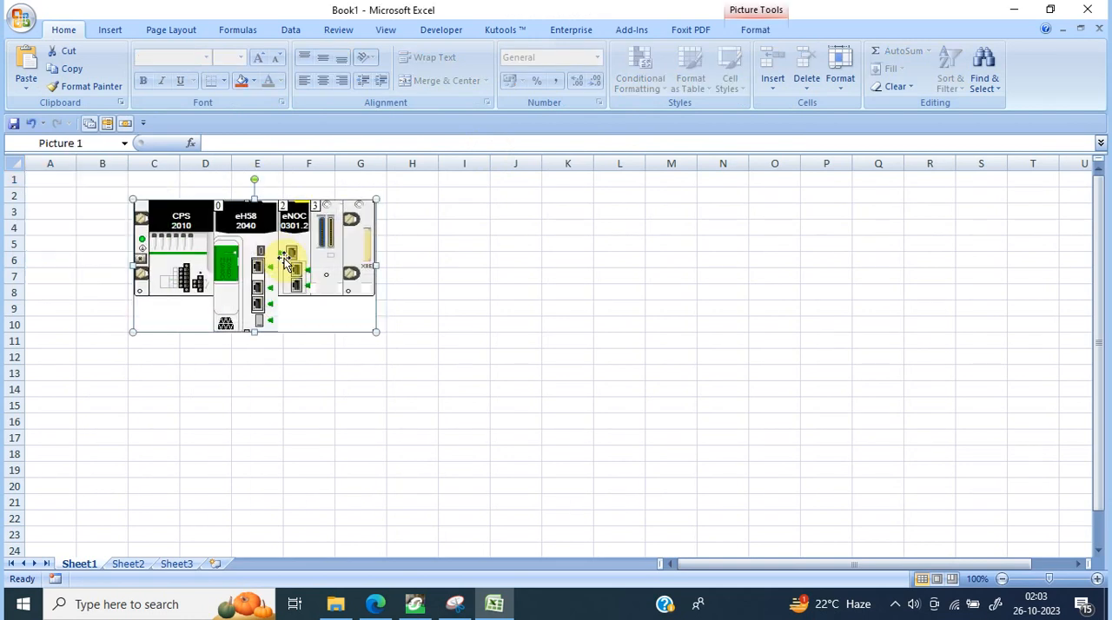
Step: Duplicate the rack picture and place the copy beside the original across columns I to M
key("ctrl+d")
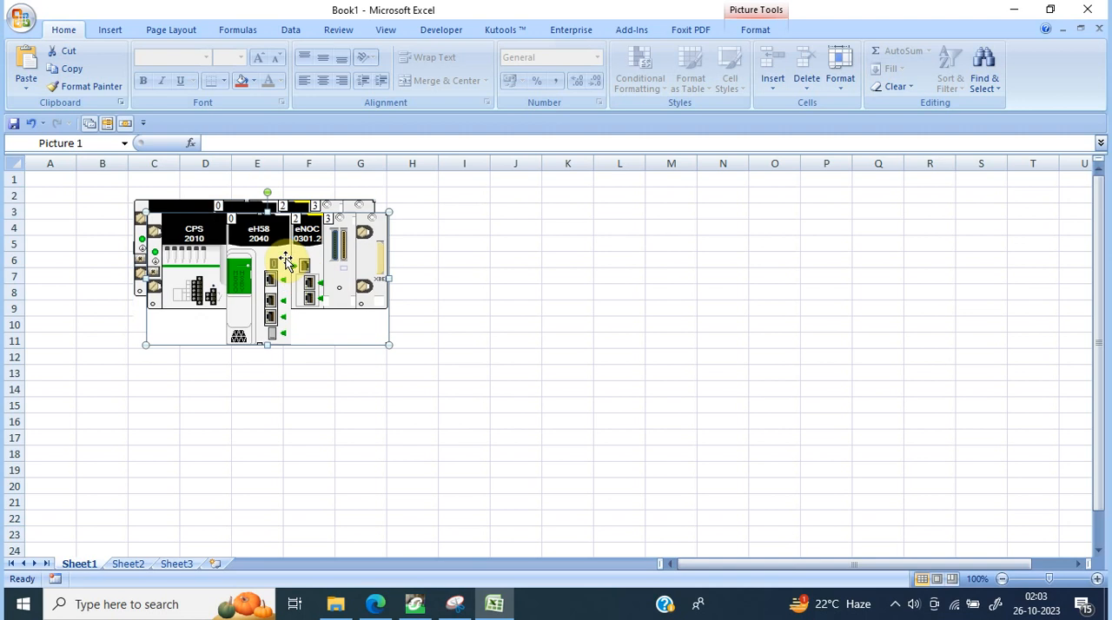
left_click_drag(287, 259, 604, 252)
left_click(435, 451)
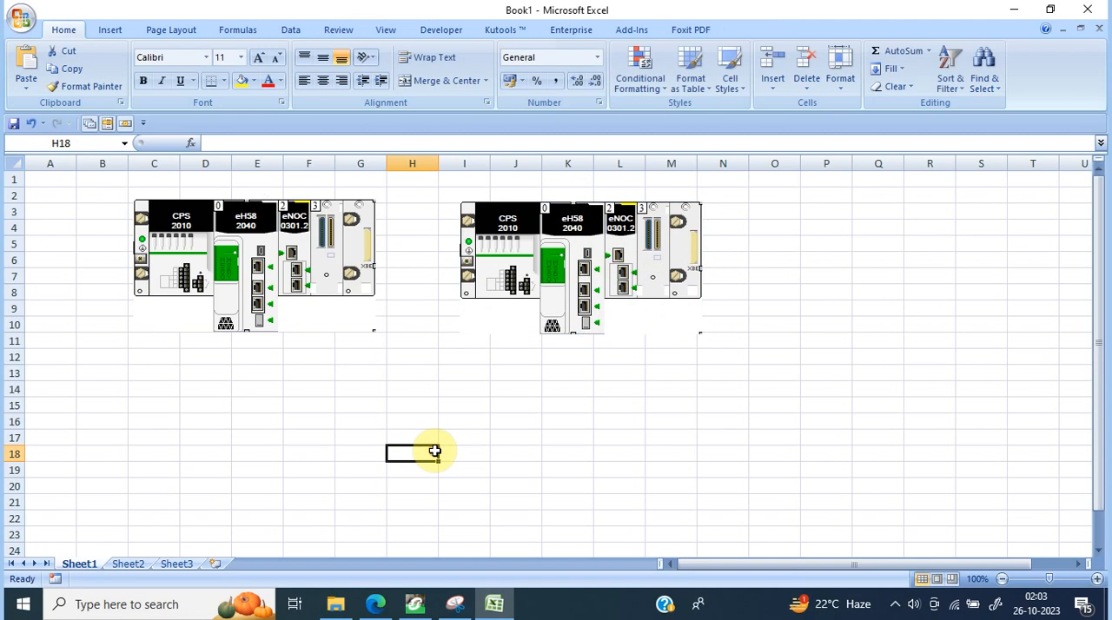
Step: Merge and center cells D1:F1 above the first rack picture and enter the heading PRIMARY
left_click(211, 181)
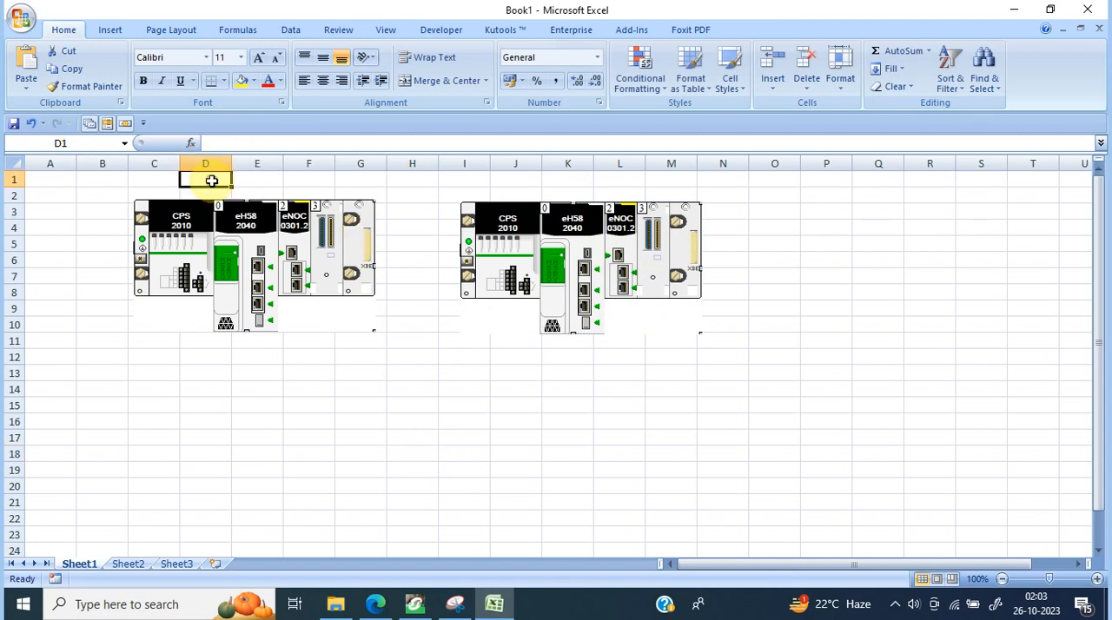
left_click_drag(211, 180, 307, 179)
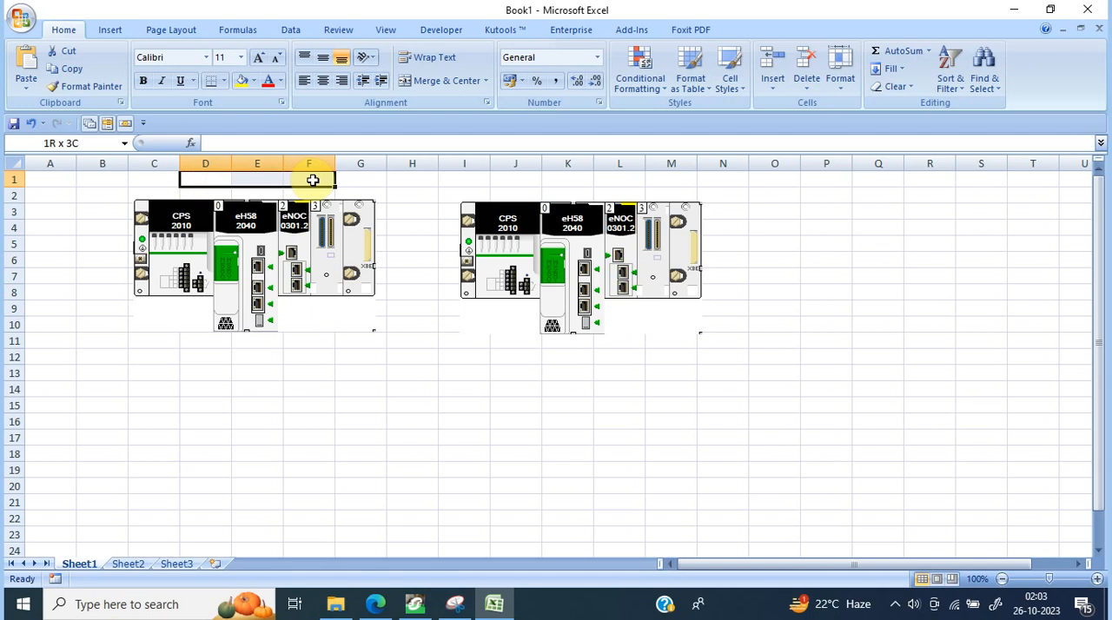
left_click(438, 81)
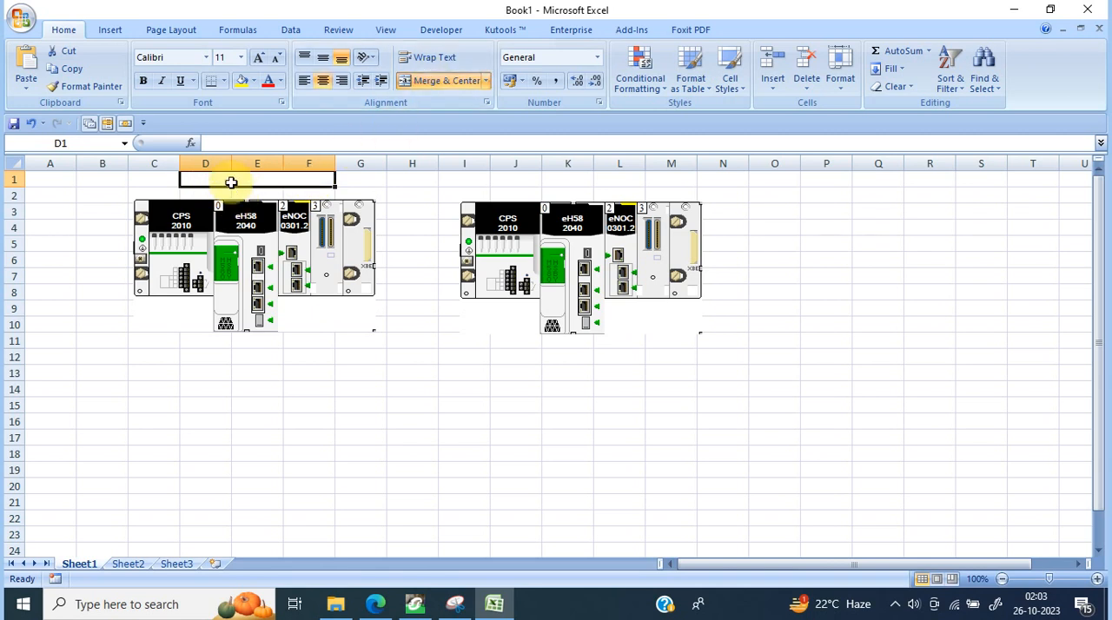
type("PRIMARU")
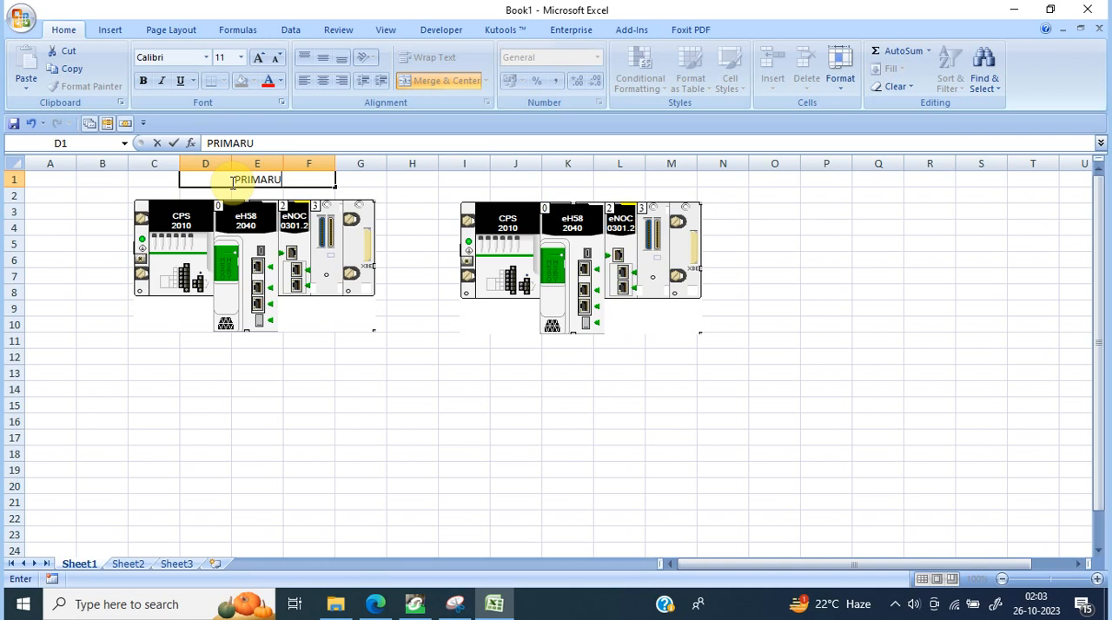
key("BackSpace")
type("Y")
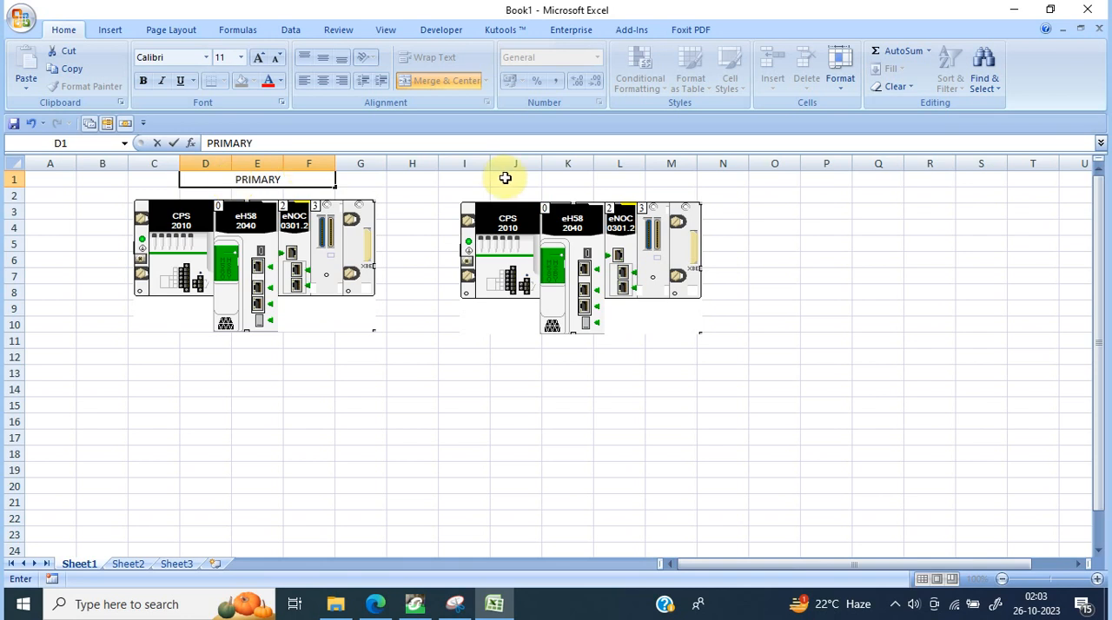
Step: Merge and center cells J1:L1 above the second rack picture and enter the heading STANDBY
left_click_drag(521, 180, 620, 180)
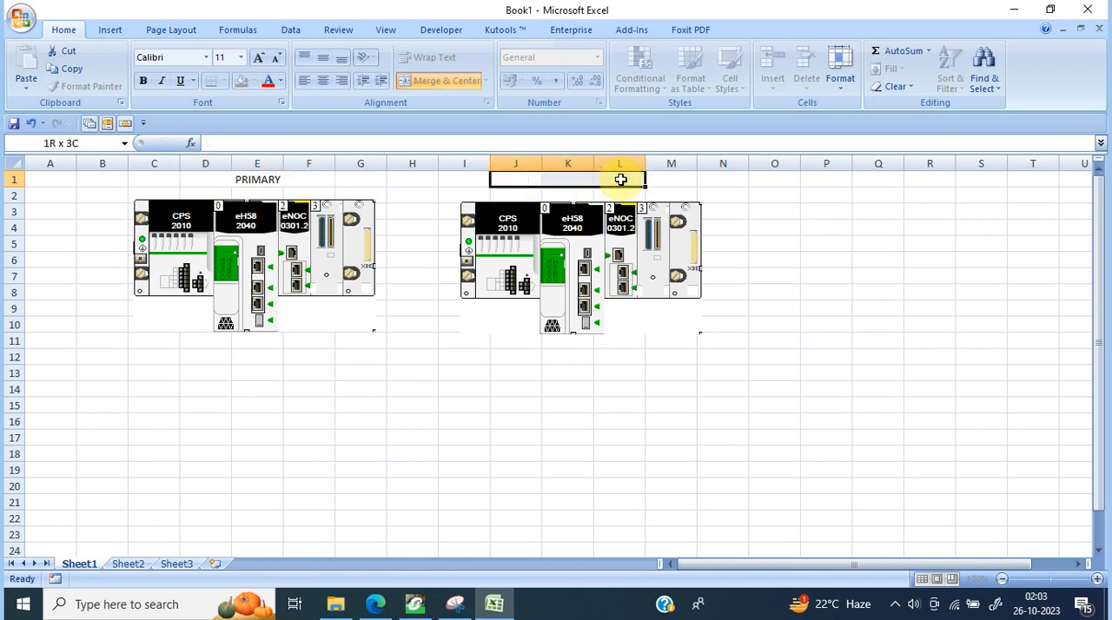
left_click(447, 80)
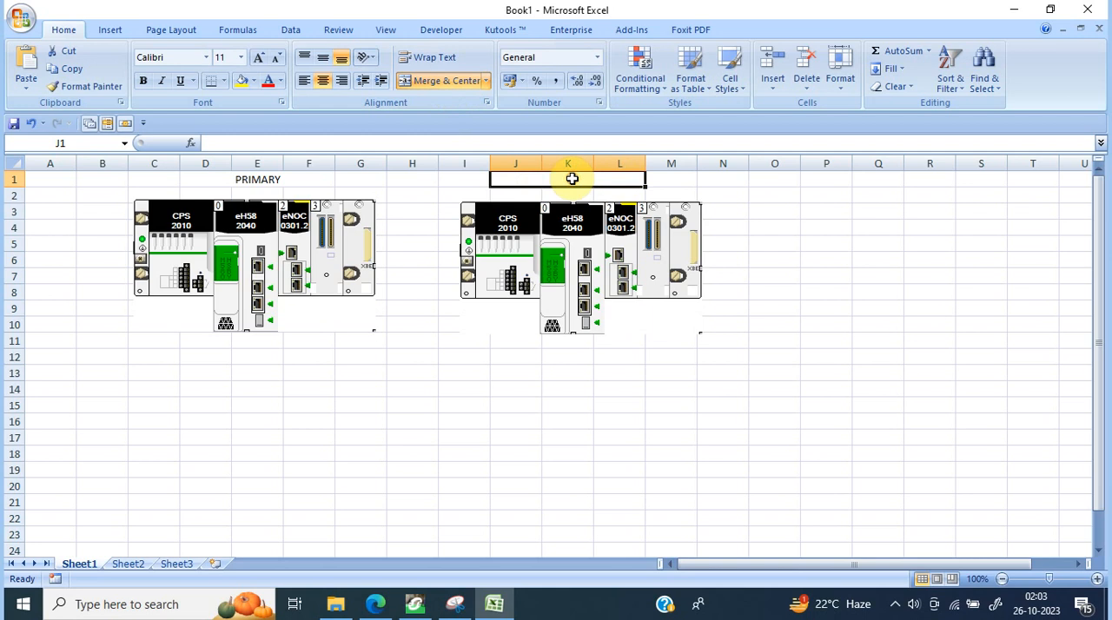
type("STANDB")
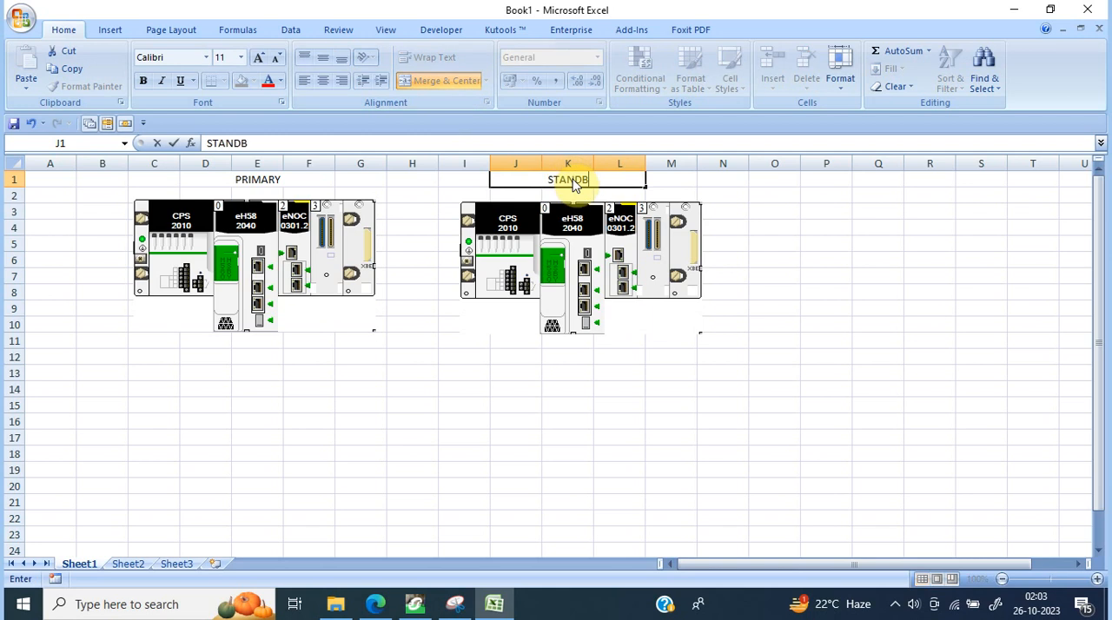
type("Y")
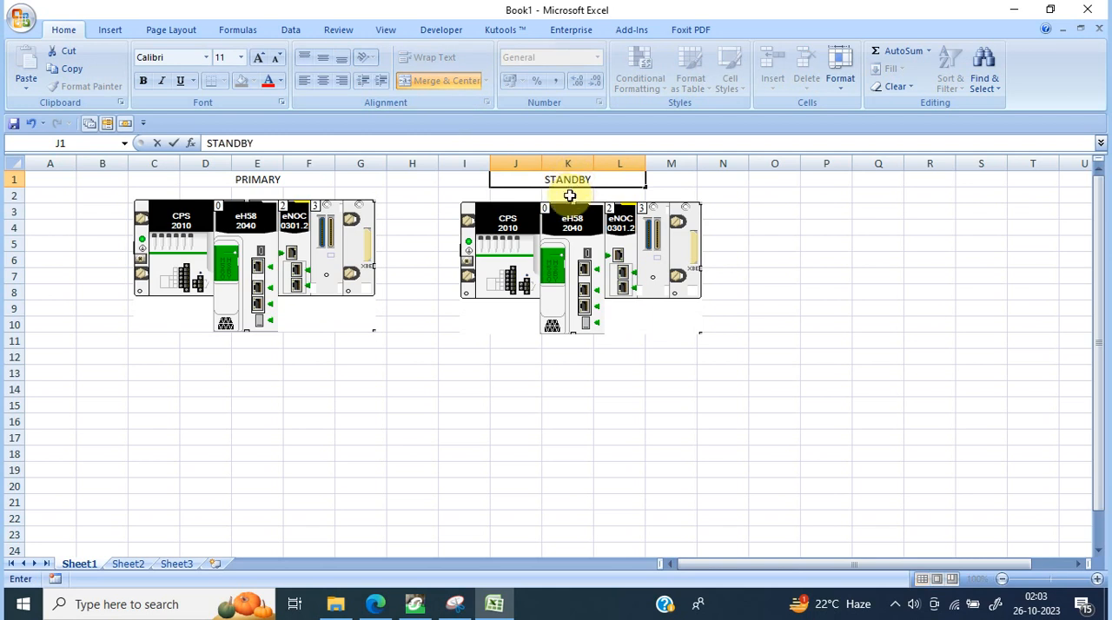
left_click(522, 200)
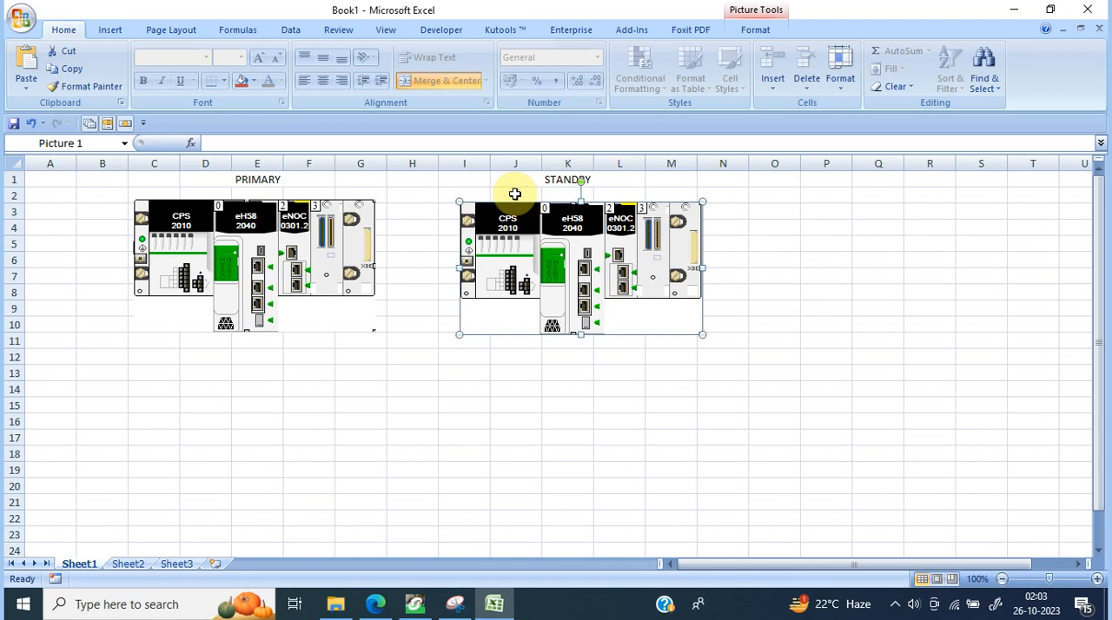
Step: Merge and center cells J2:L2 under the STANDBY heading and enter the label RACKB
left_click_drag(512, 195, 634, 196)
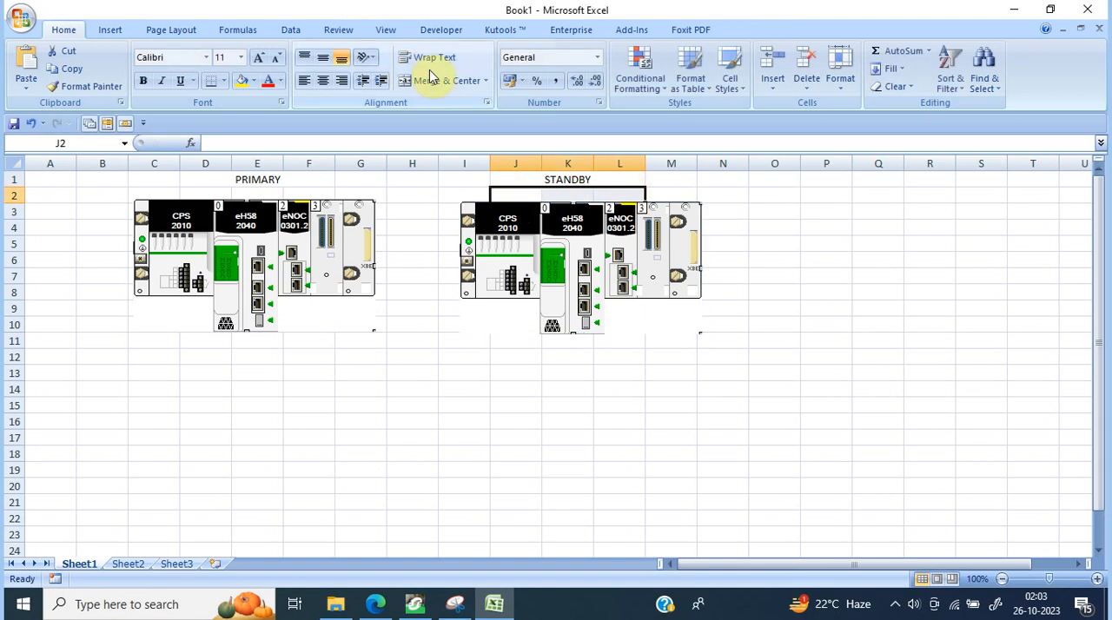
left_click(430, 80)
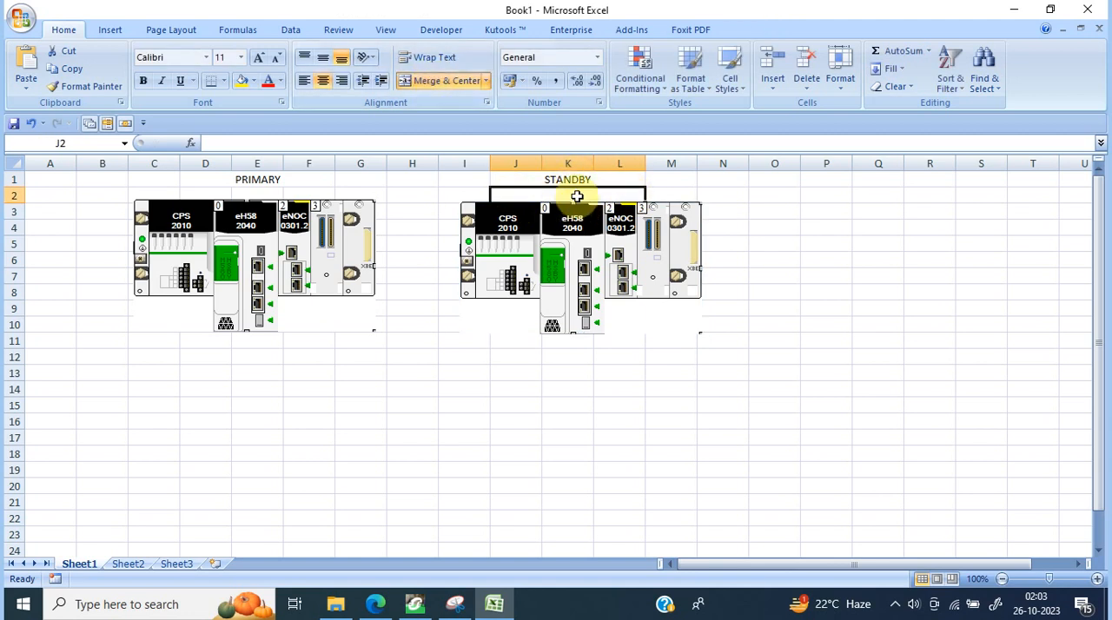
double_click(576, 197)
type("RAC")
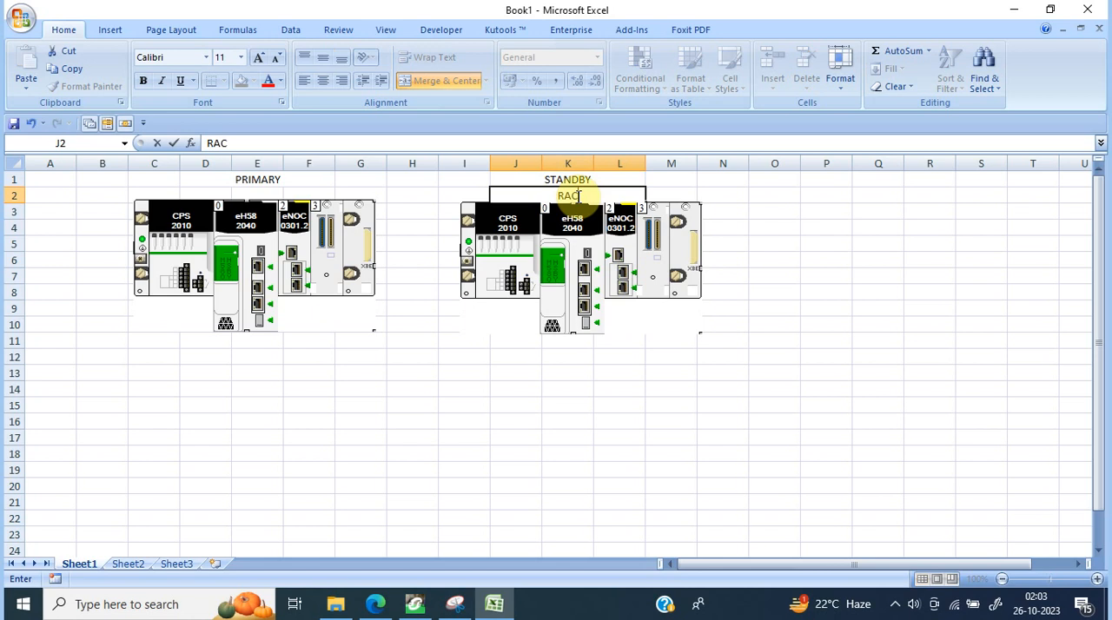
type("KB")
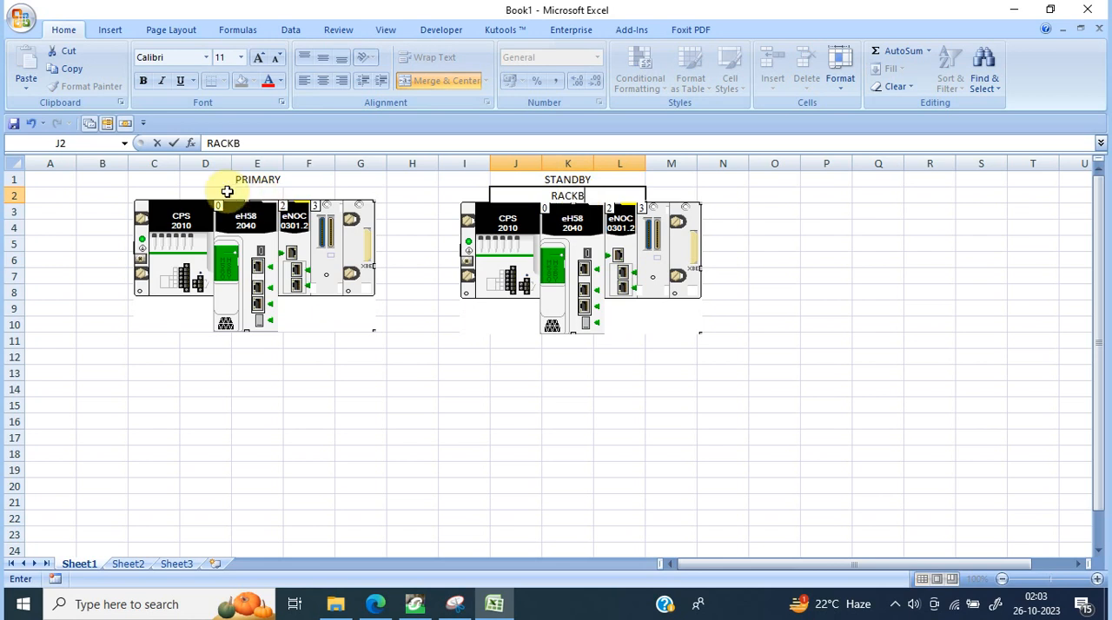
Step: Merge and center cells D2:F2 under the PRIMARY heading and enter the label RACKA
left_click_drag(212, 195, 314, 194)
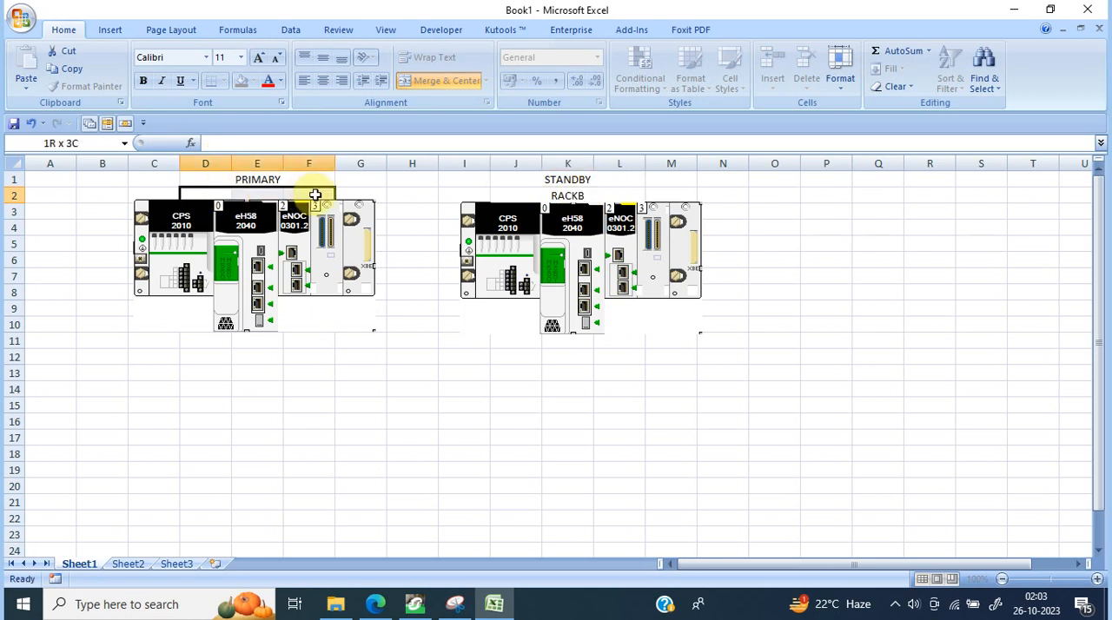
left_click(440, 80)
type("RAC")
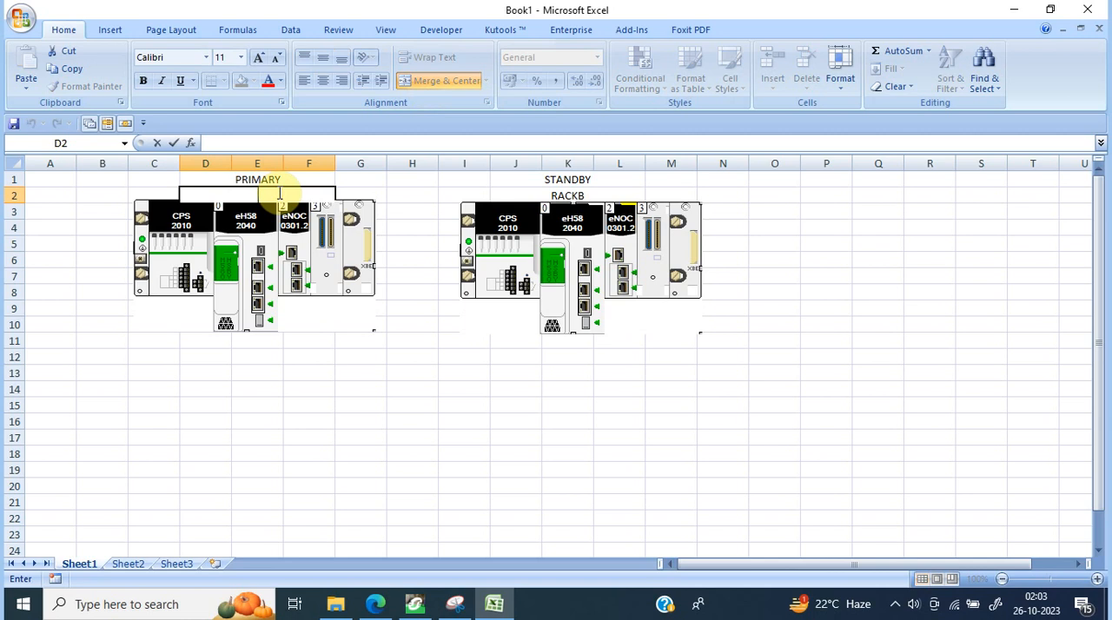
type("K")
key("Return")
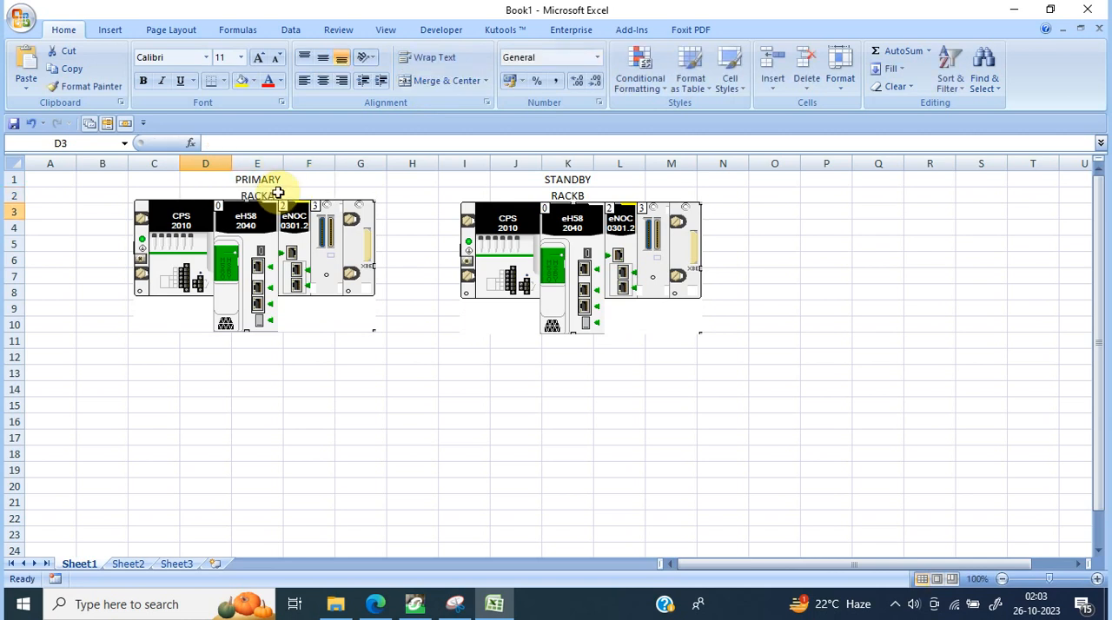
Step: Move both rack pictures down by about one row so that they clear the RACKA and RACKB labels
left_click(291, 261)
left_click_drag(273, 249, 278, 263)
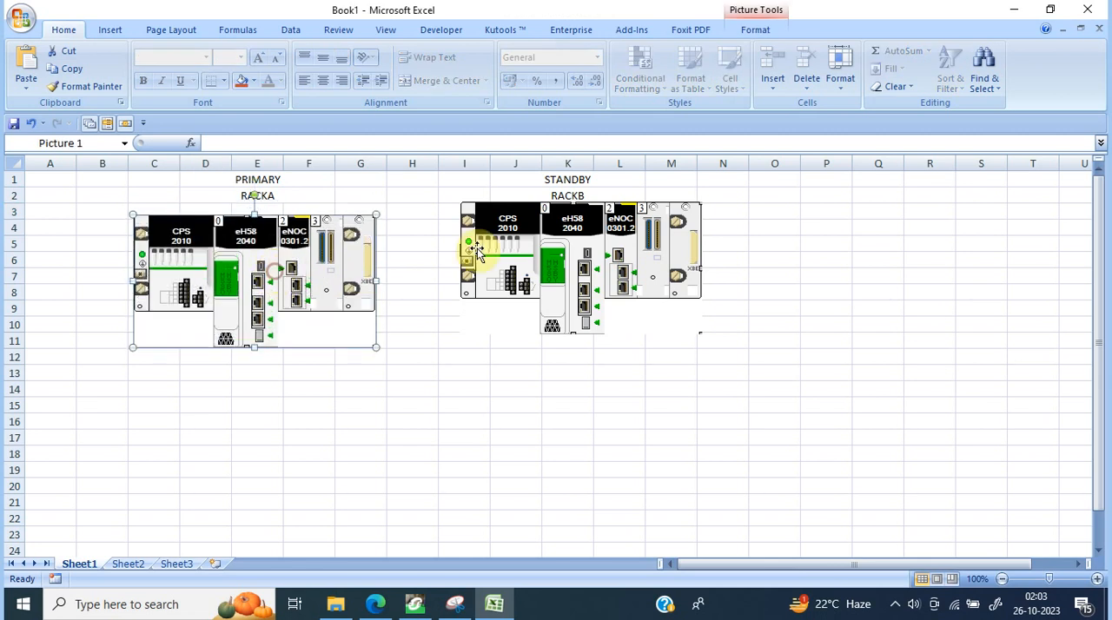
left_click(570, 241)
left_click_drag(575, 241, 577, 255)
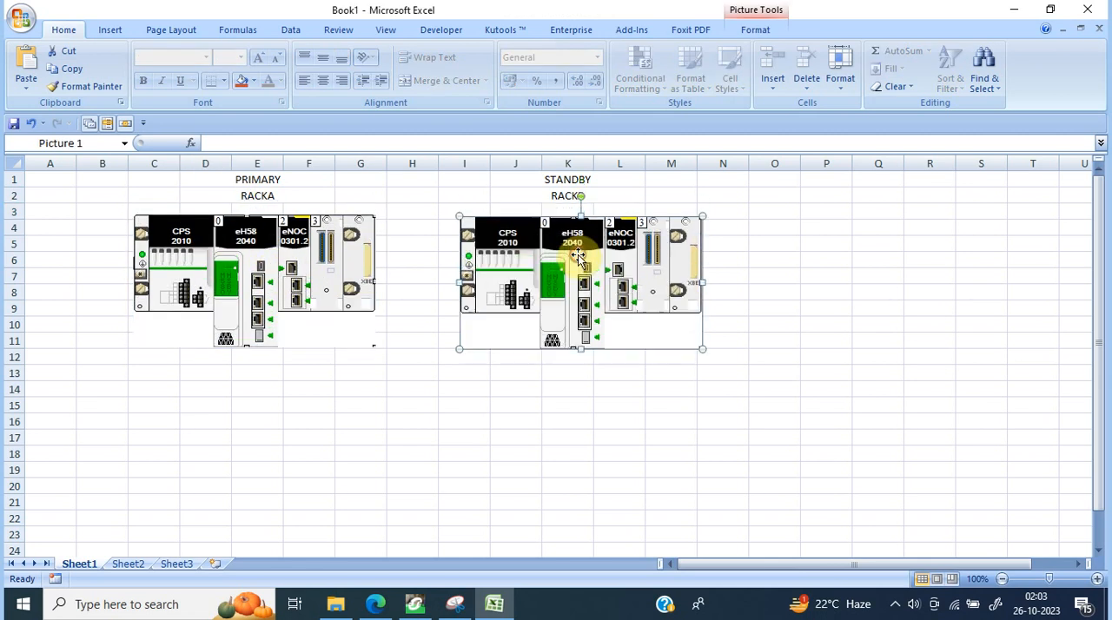
left_click(400, 293)
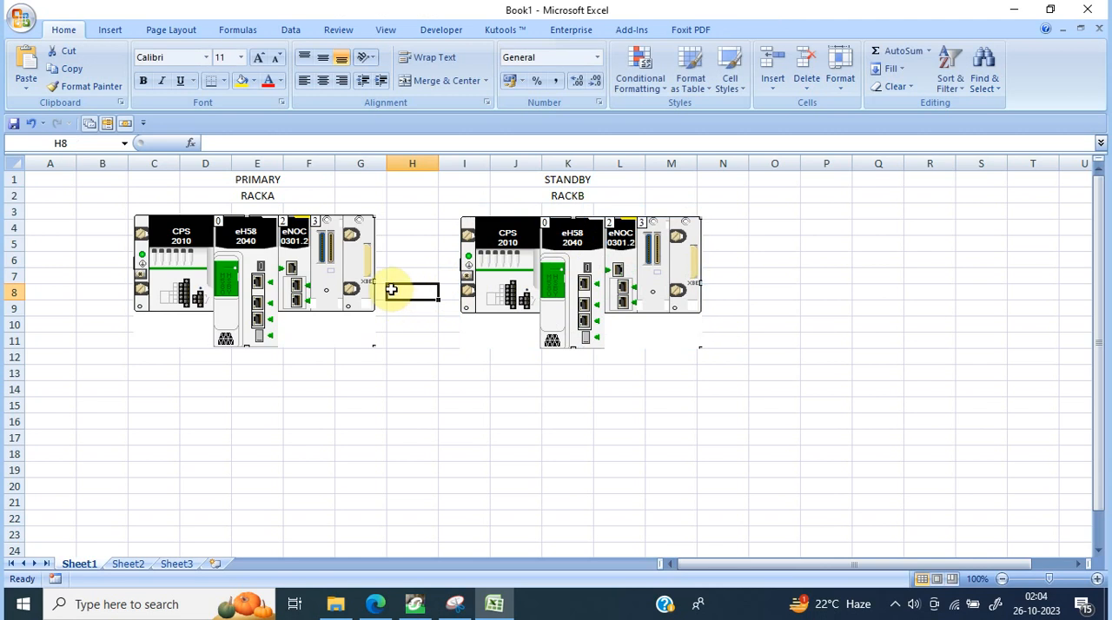
Step: Nudge the standby rack picture vertically to line it up with the primary rack picture
left_click(526, 254)
left_click_drag(526, 253, 530, 250)
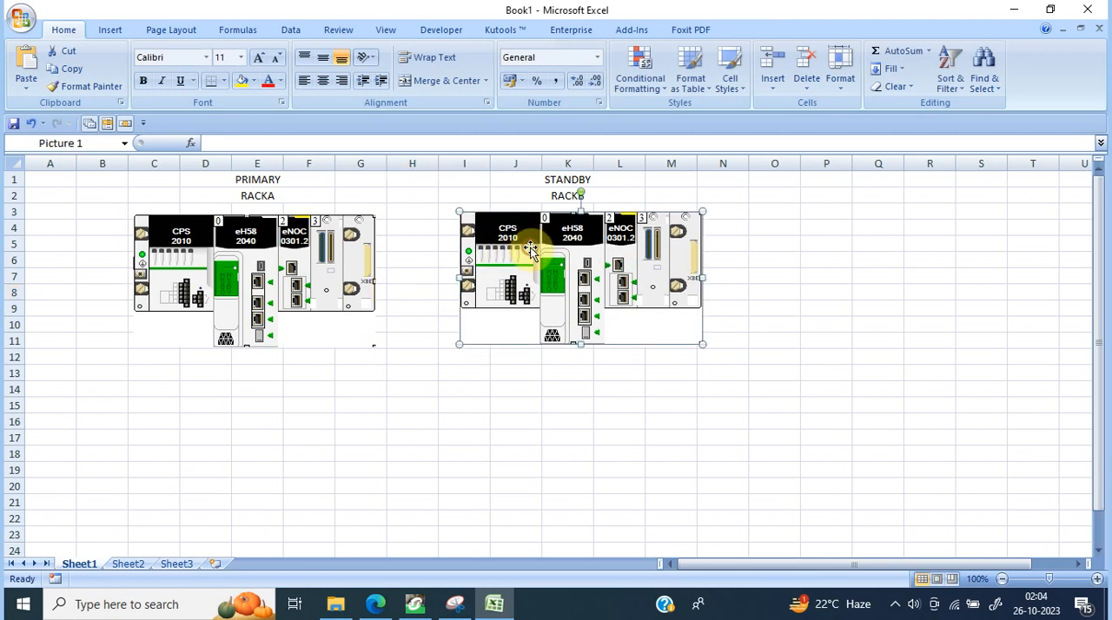
left_click(786, 274)
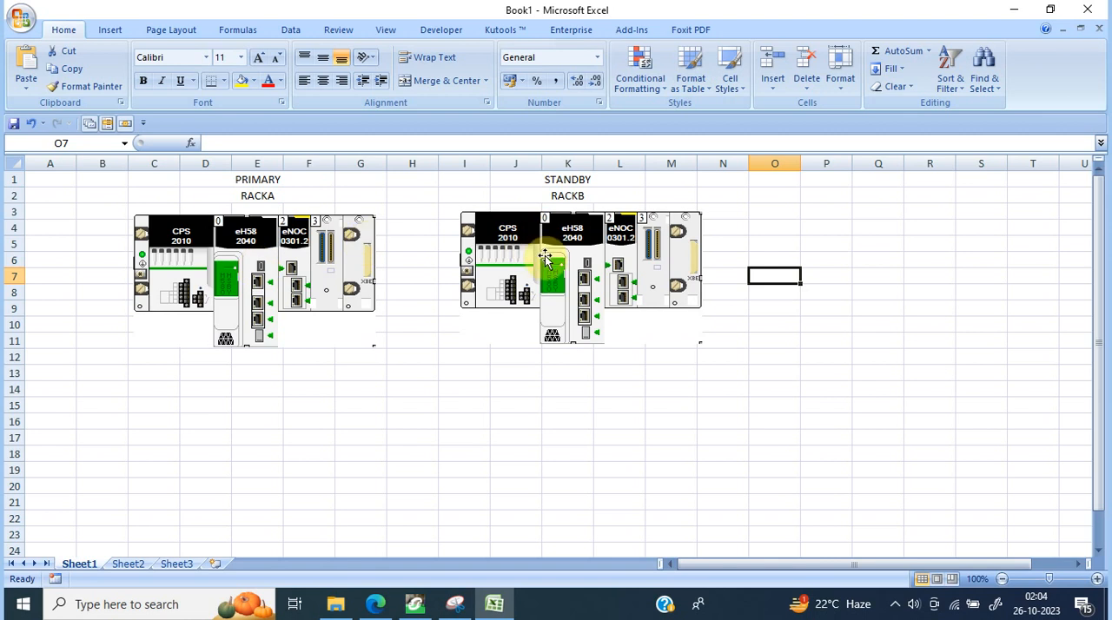
left_click_drag(544, 256, 546, 259)
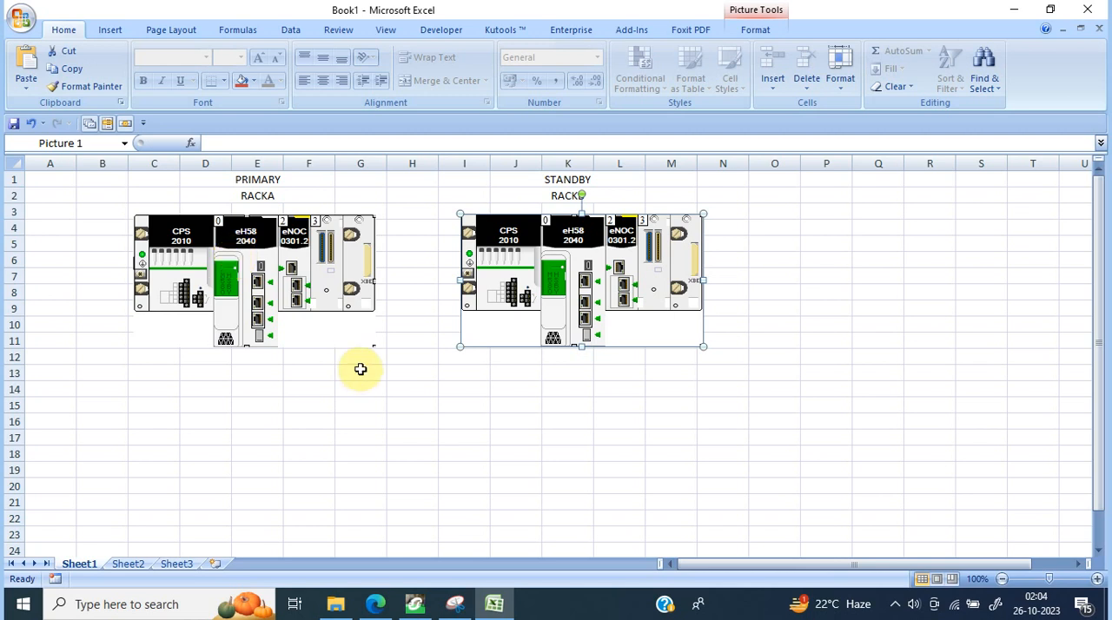
left_click(350, 453)
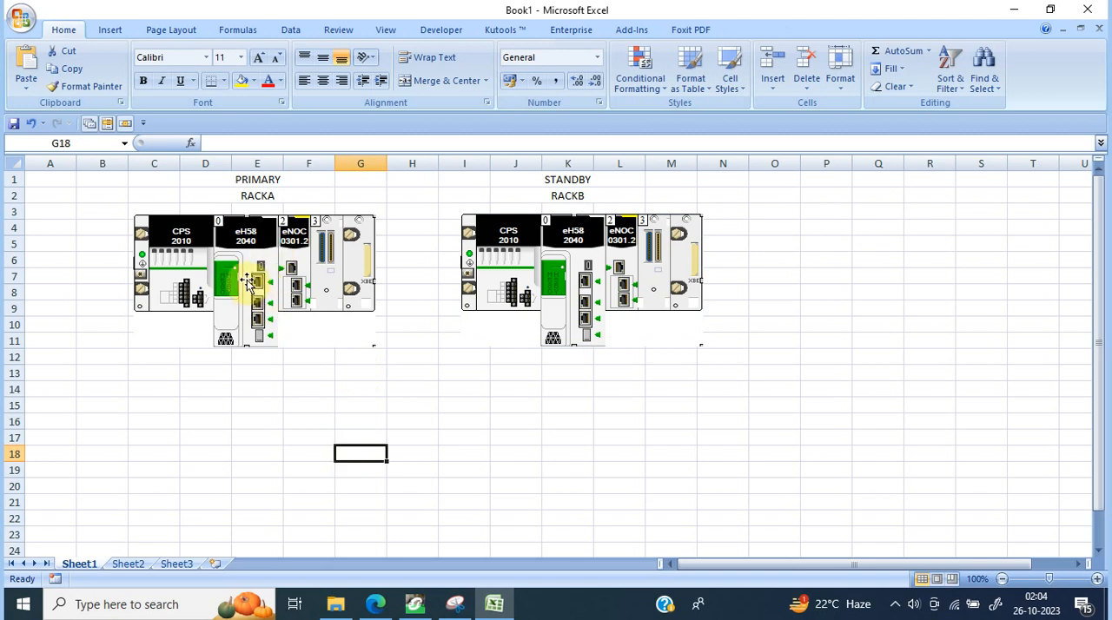
left_click(599, 304)
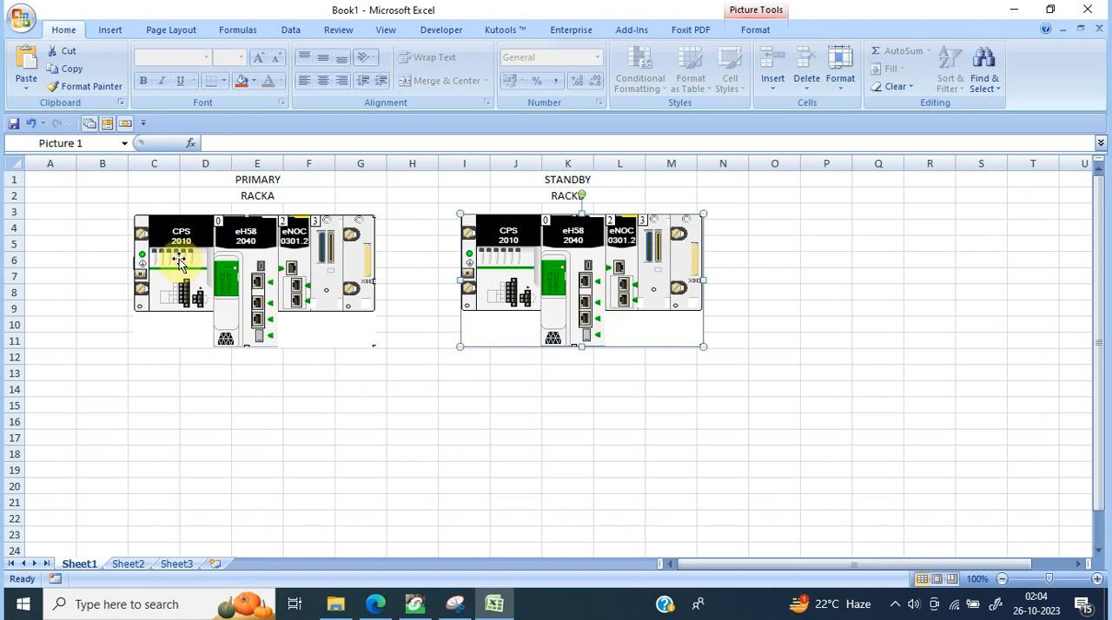
left_click(251, 265)
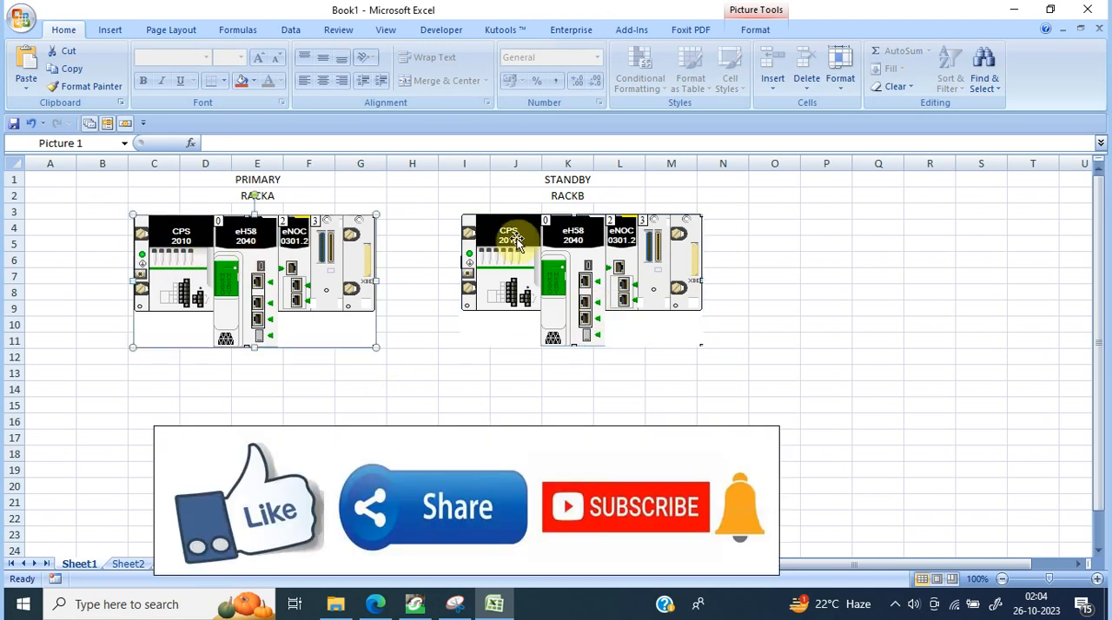
left_click(622, 240)
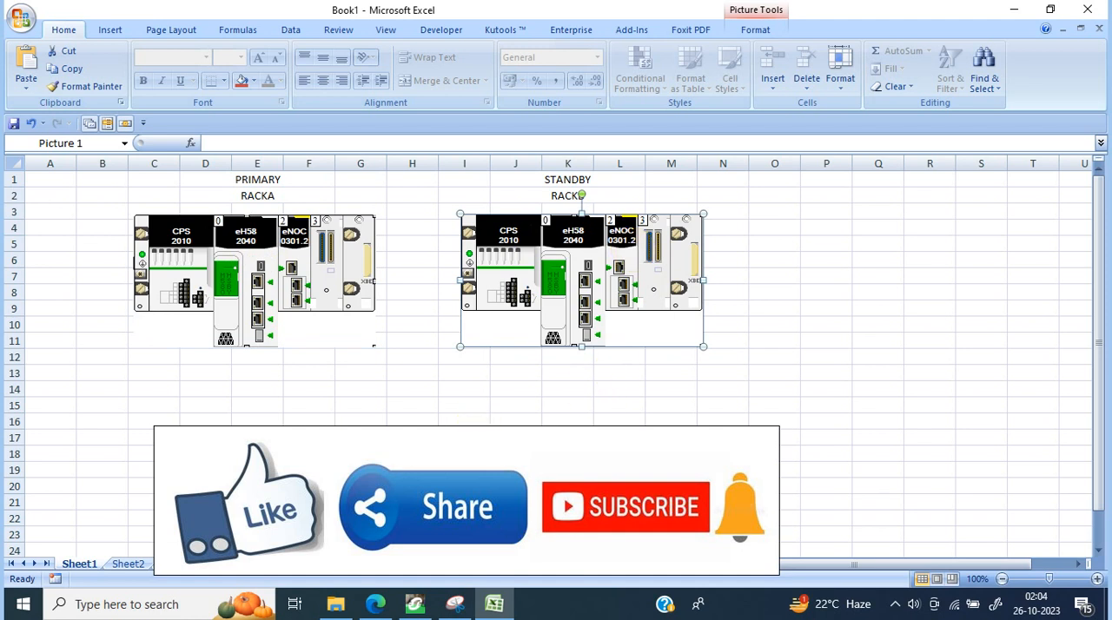
Step: Switch to the Edge browser and bring up the Rotary Selector Switch section of the M580 Hot Standby guide PDF
left_click(408, 608)
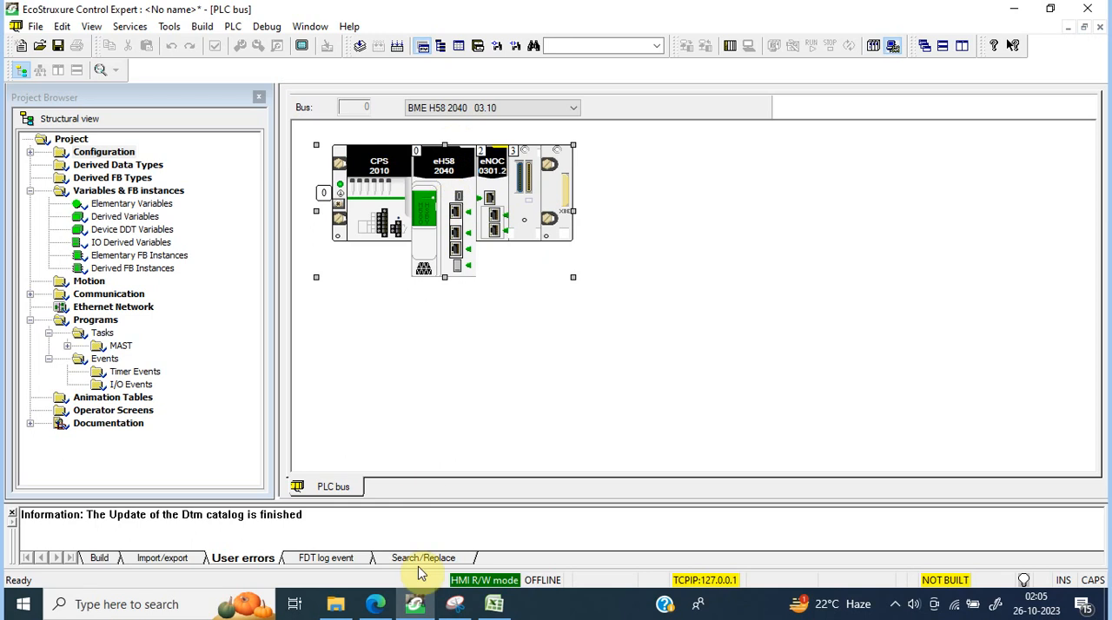
mouse_move(375, 604)
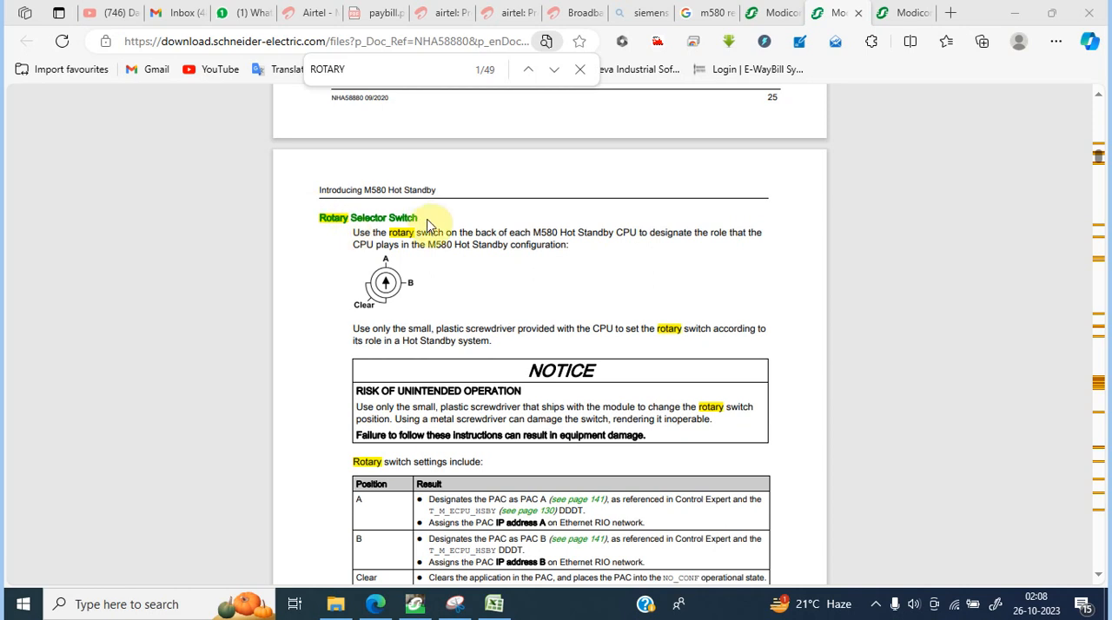
left_click(717, 10)
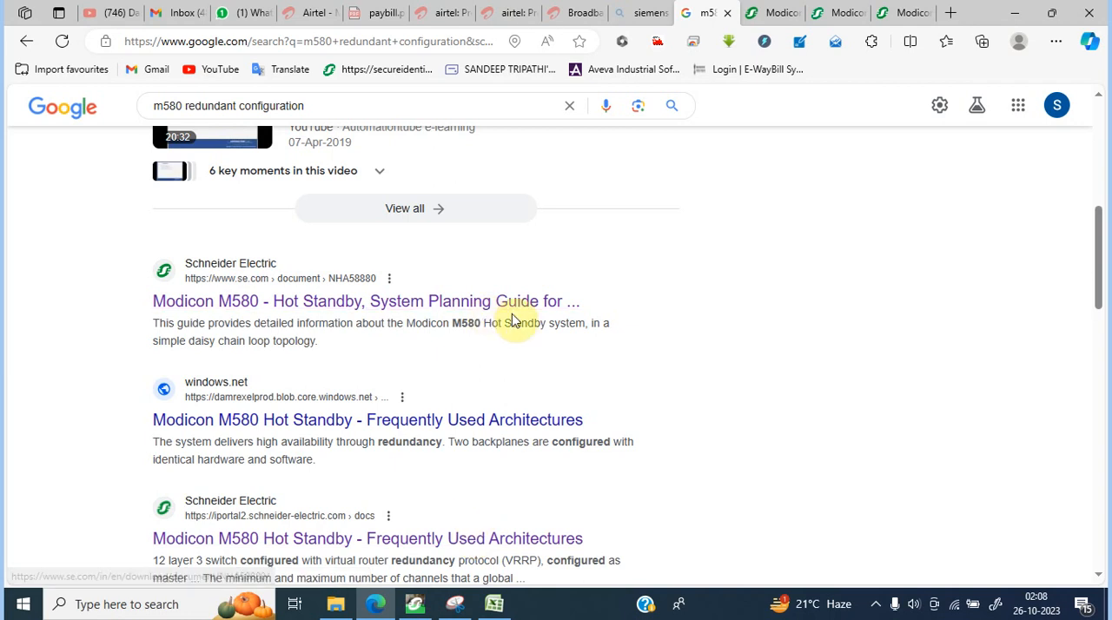
left_click(768, 12)
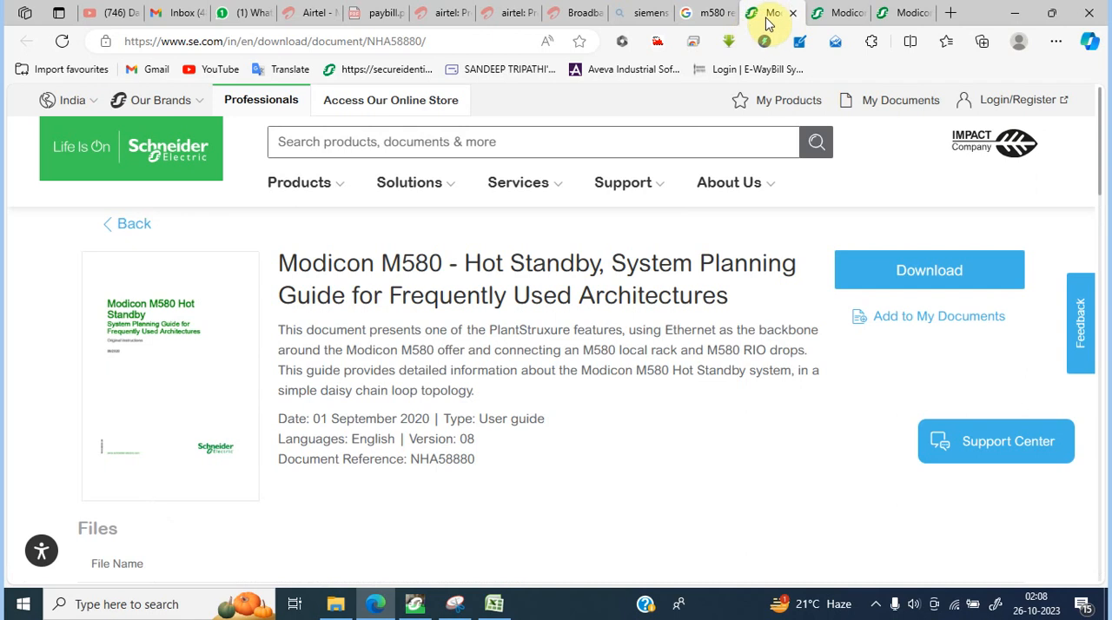
left_click(835, 12)
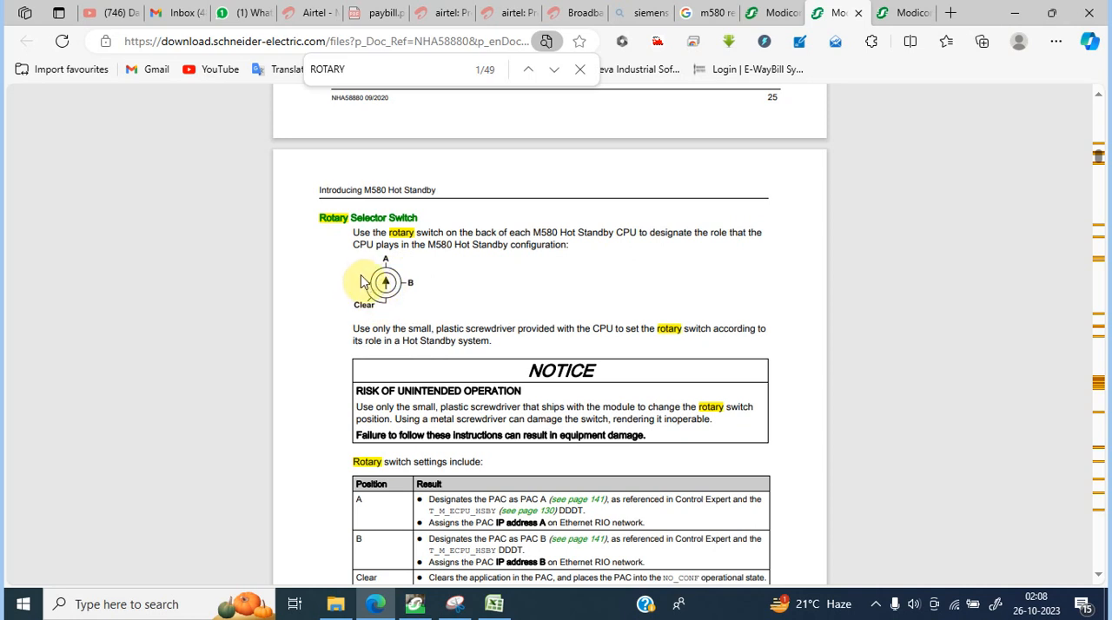
Step: Capture the A/B/Clear rotary switch diagram from the guide with Snipping Tool, copy the snip, and minimize the browser
left_click(456, 604)
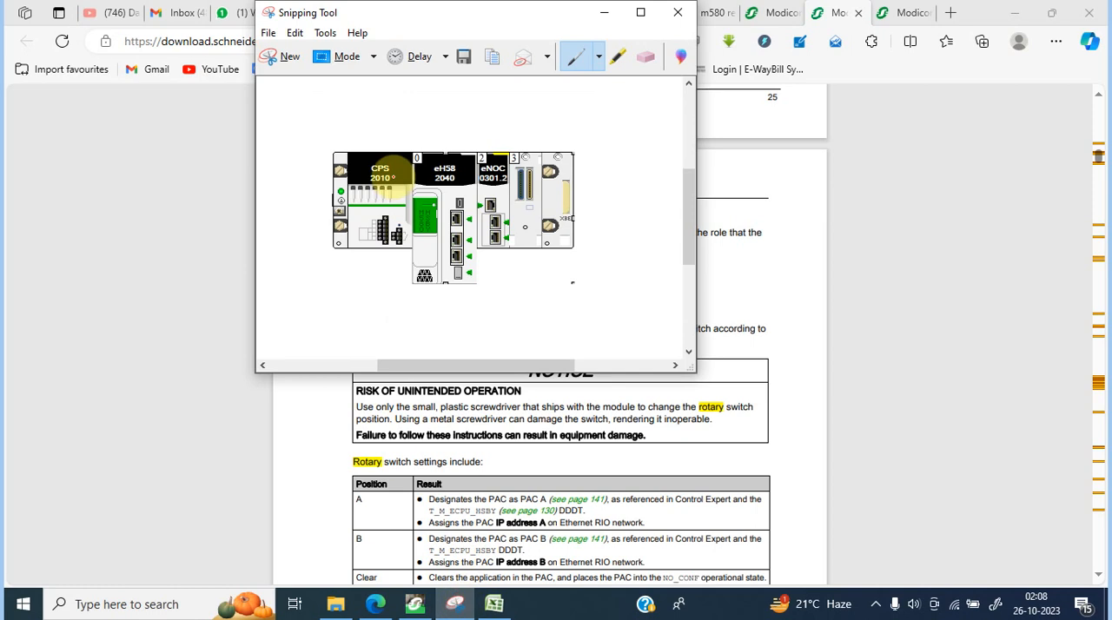
left_click(282, 57)
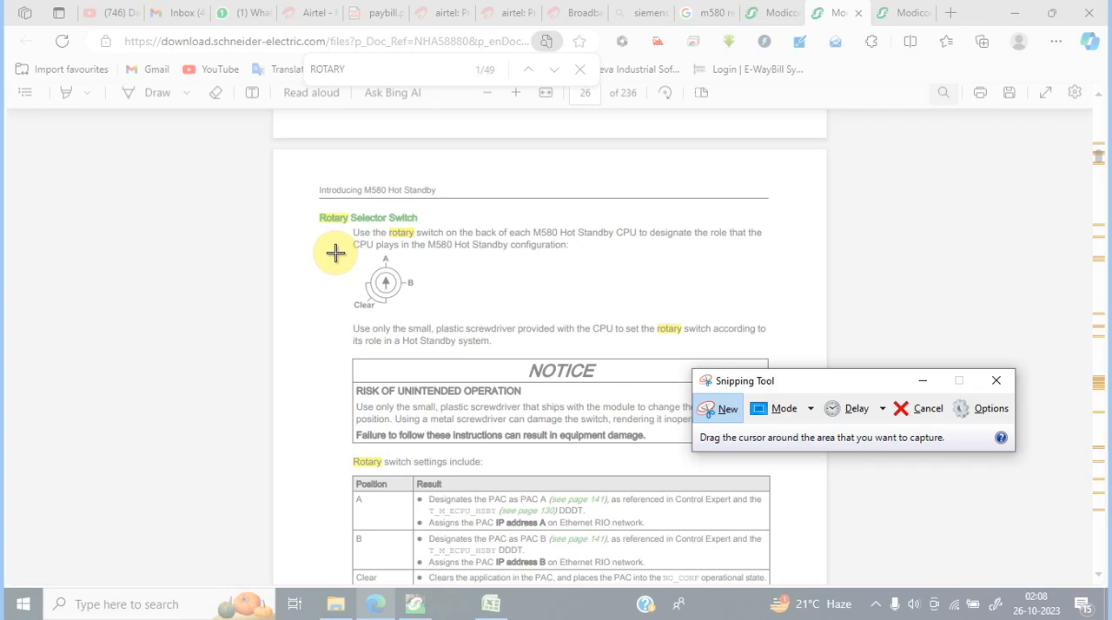
left_click_drag(335, 252, 441, 314)
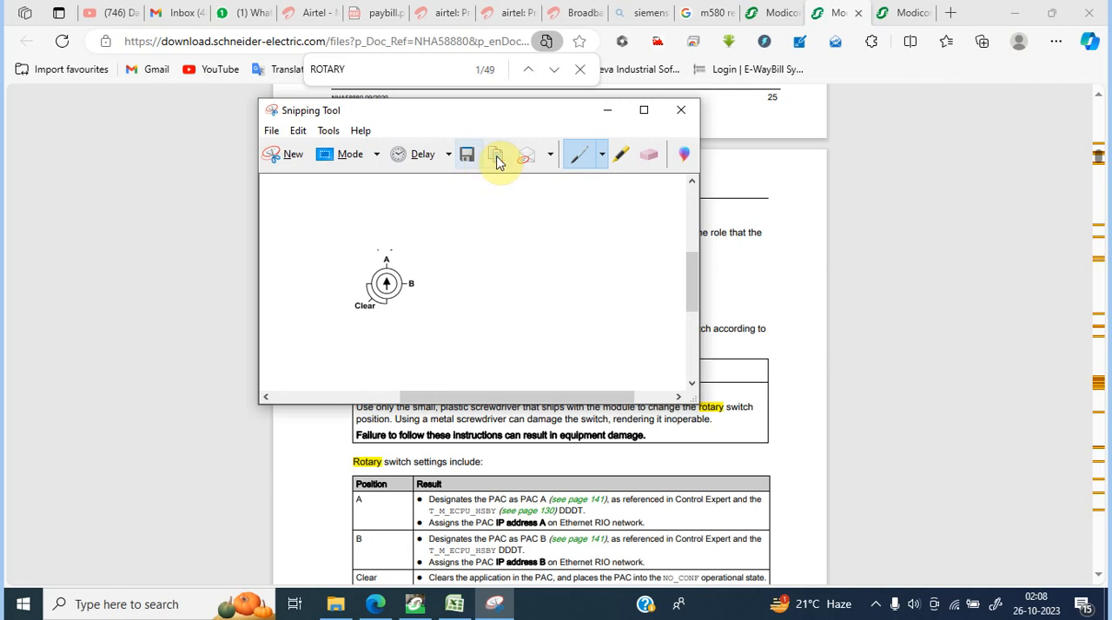
left_click(1011, 13)
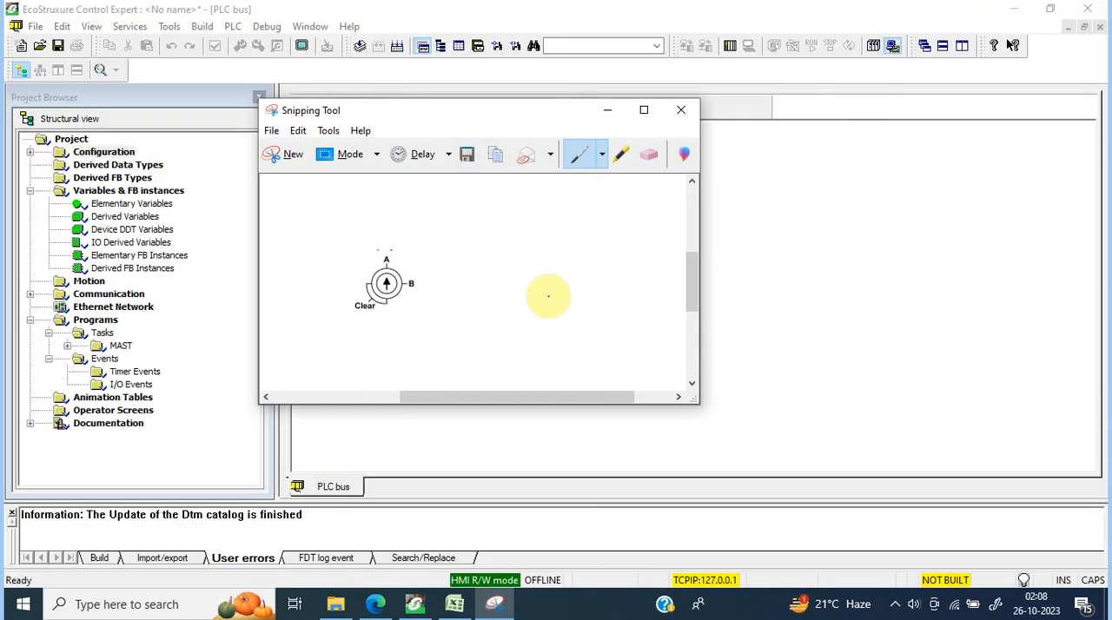
Step: Switch to the Excel workbook, paste the rotary switch diagram, and move it beside the standby rack across columns O to Q
left_click(456, 605)
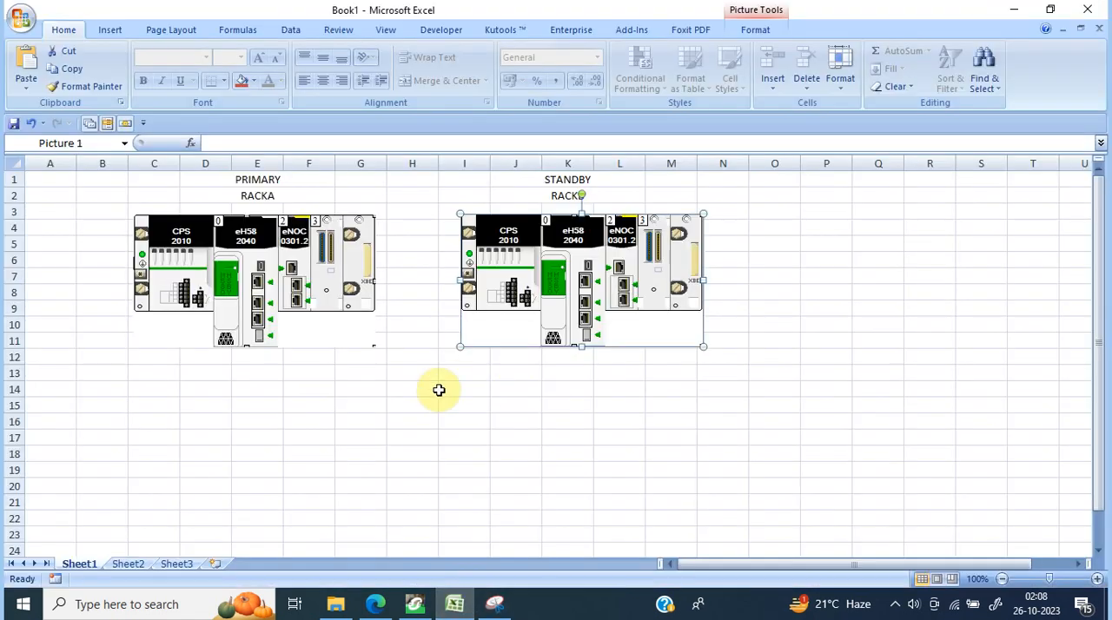
left_click(402, 420)
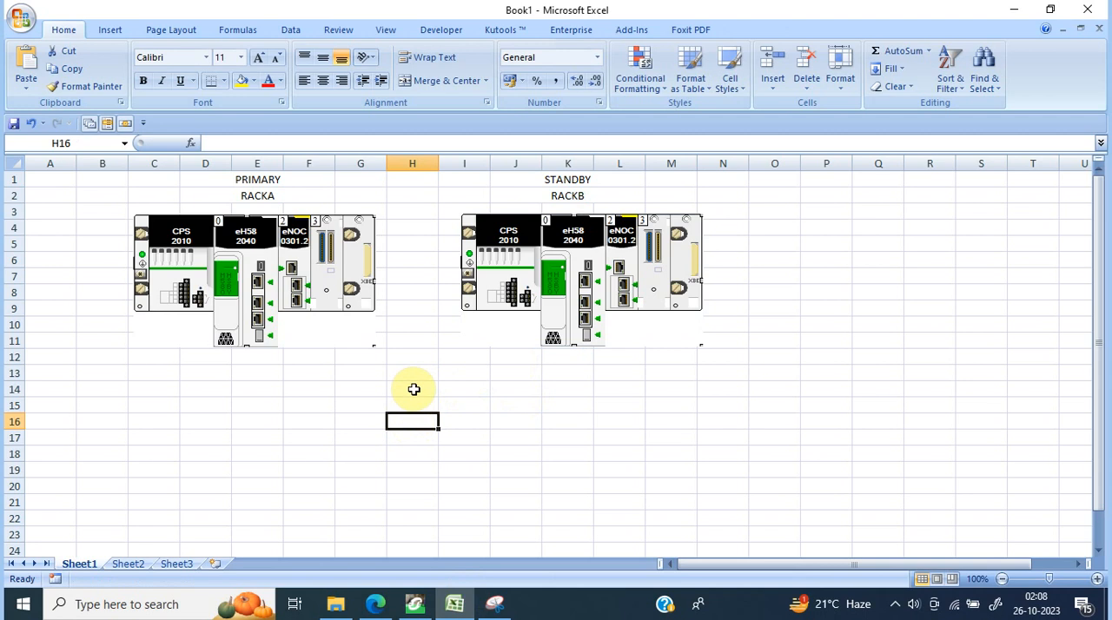
key("ctrl+v")
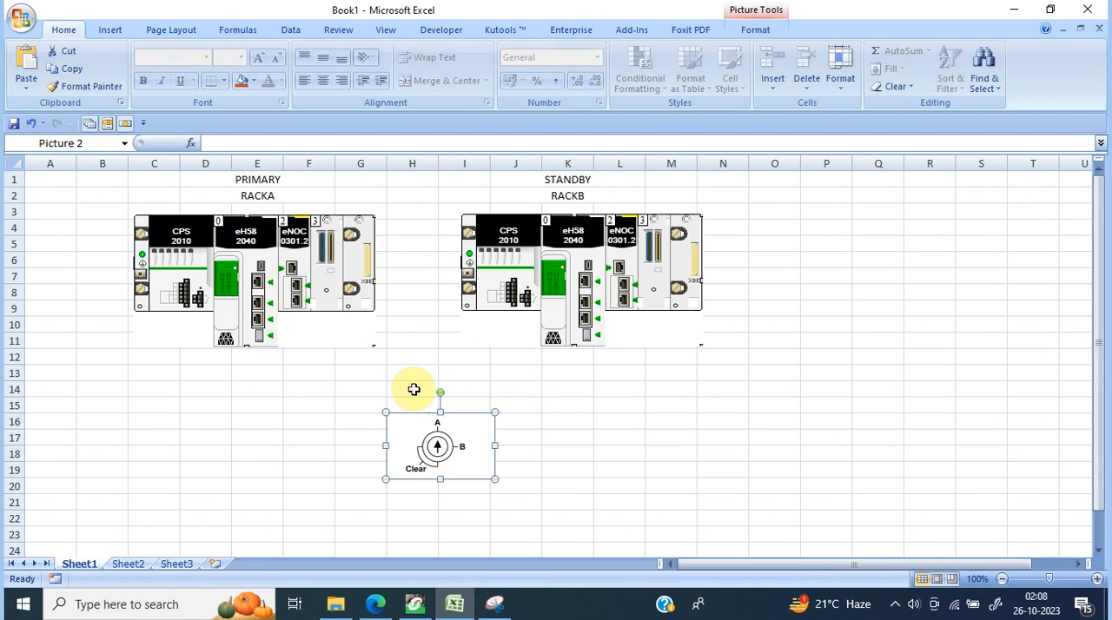
left_click_drag(435, 441, 806, 241)
left_click_drag(807, 240, 847, 263)
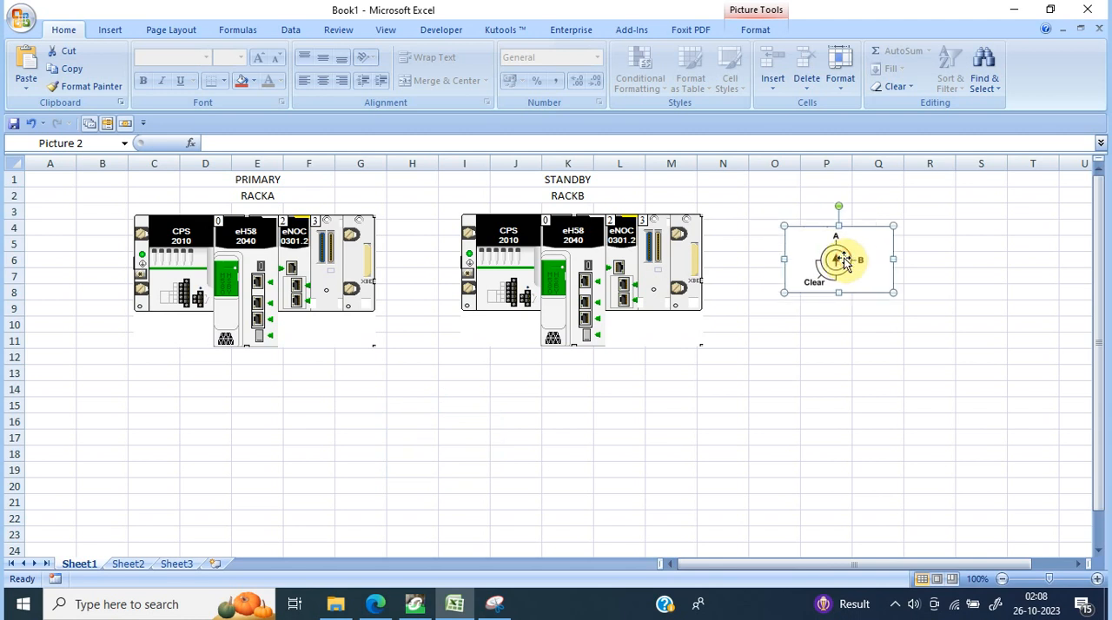
Step: Draw an elbow double-arrow connector about 10.64 cm long between the bottommost ports of the eH58 2040 modules in the primary and standby racks
double_click(298, 418)
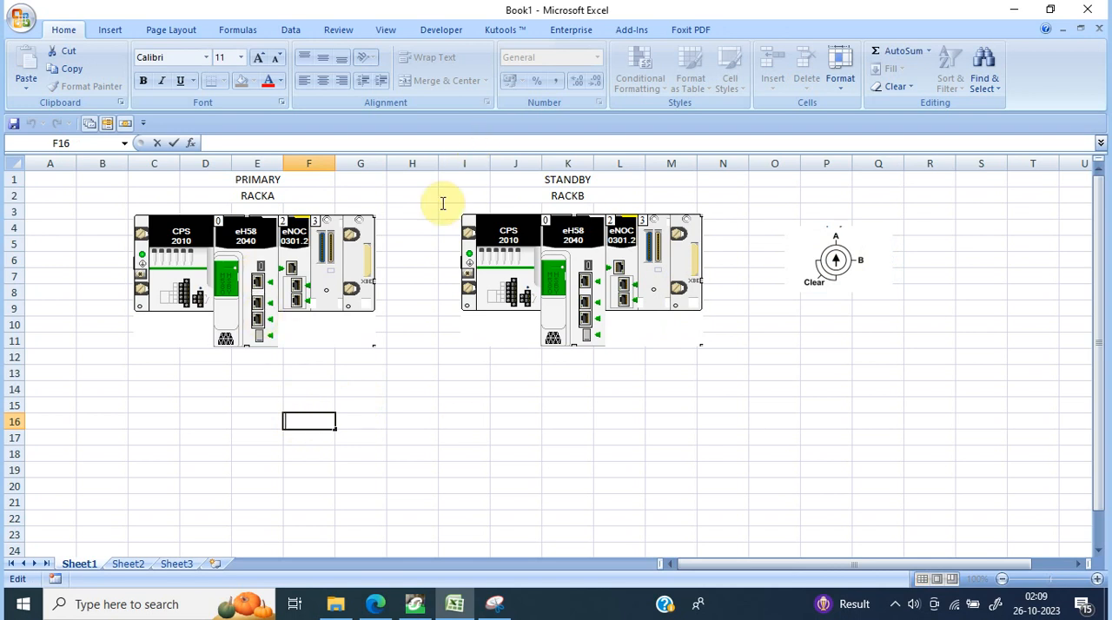
left_click(111, 30)
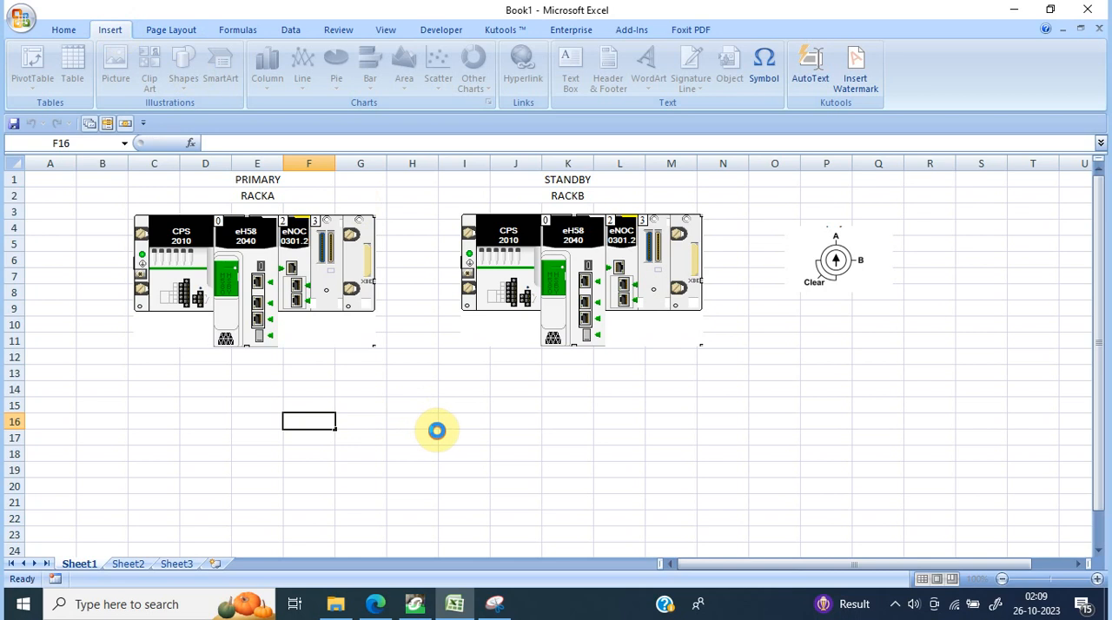
left_click(411, 179)
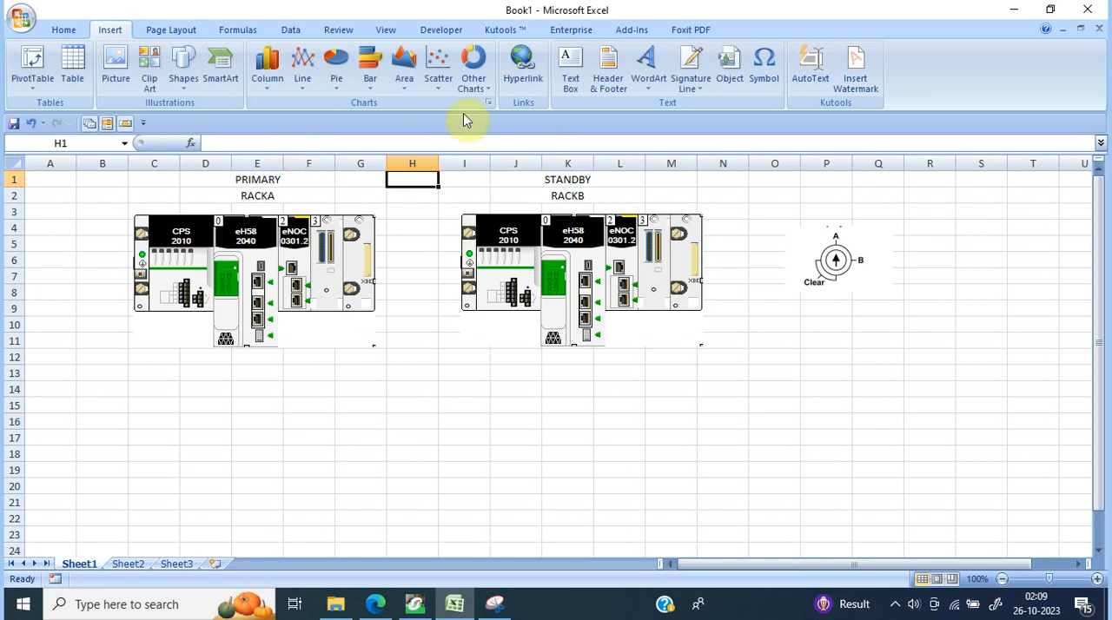
left_click(184, 83)
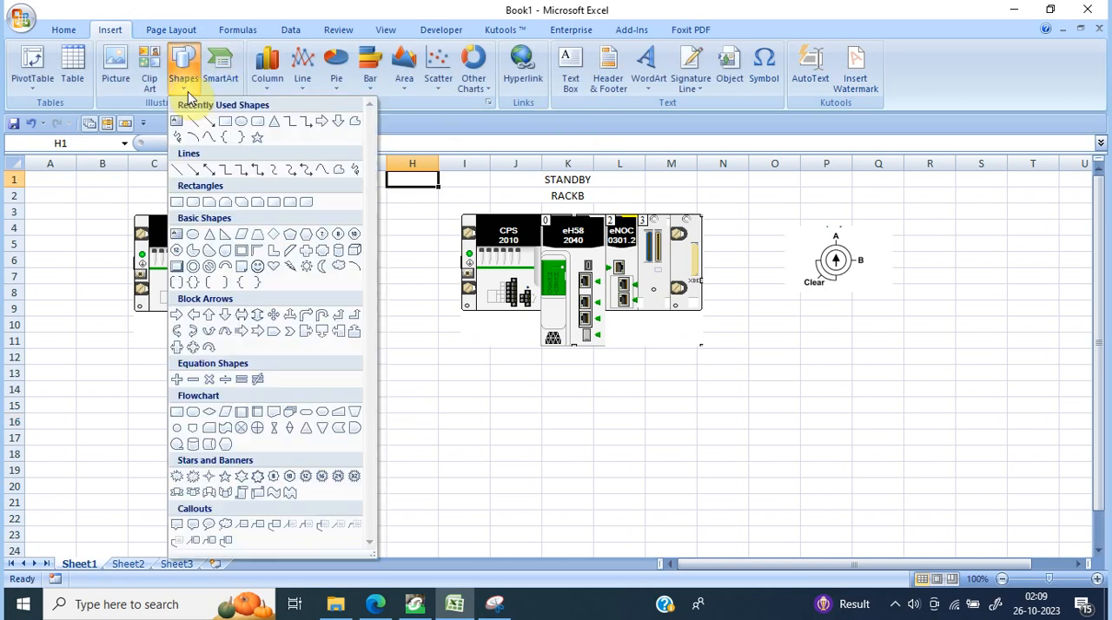
left_click(261, 169)
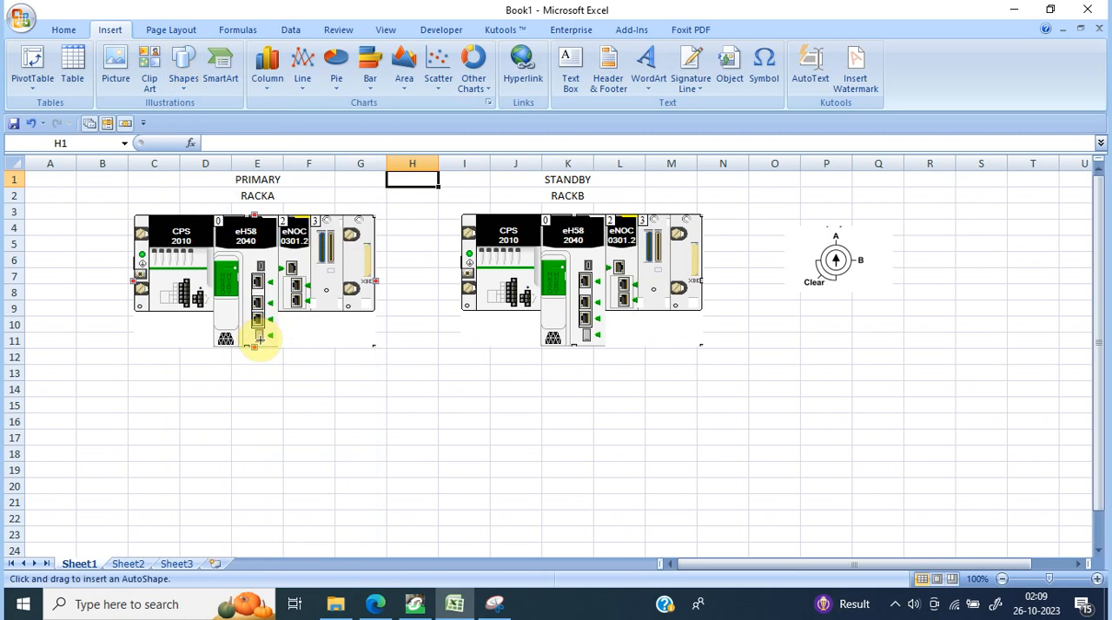
left_click_drag(260, 337, 584, 335)
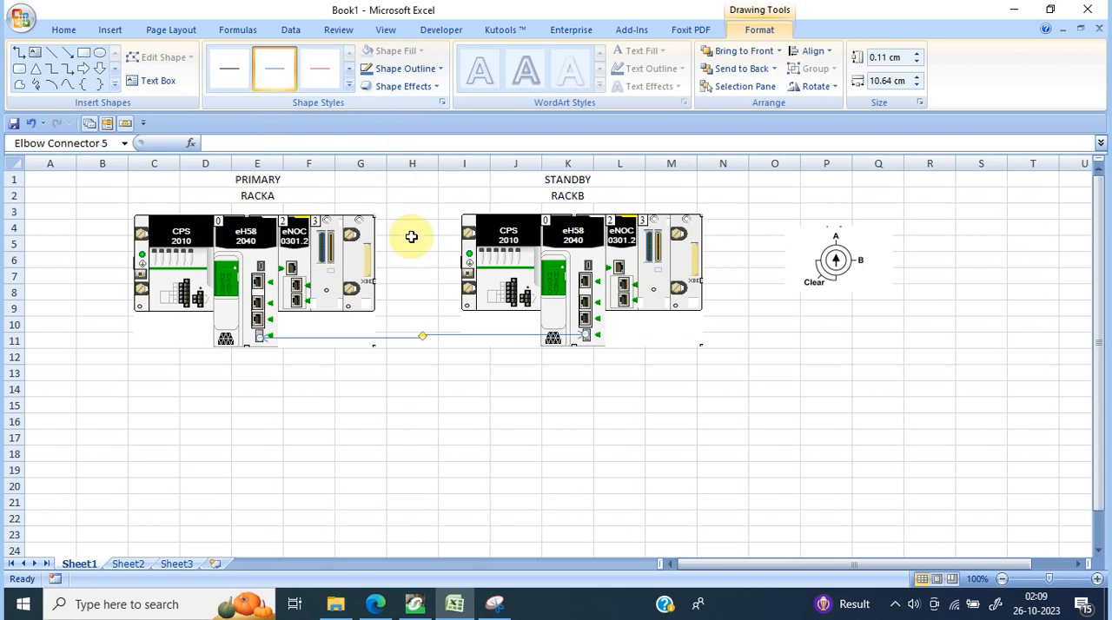
left_click(451, 389)
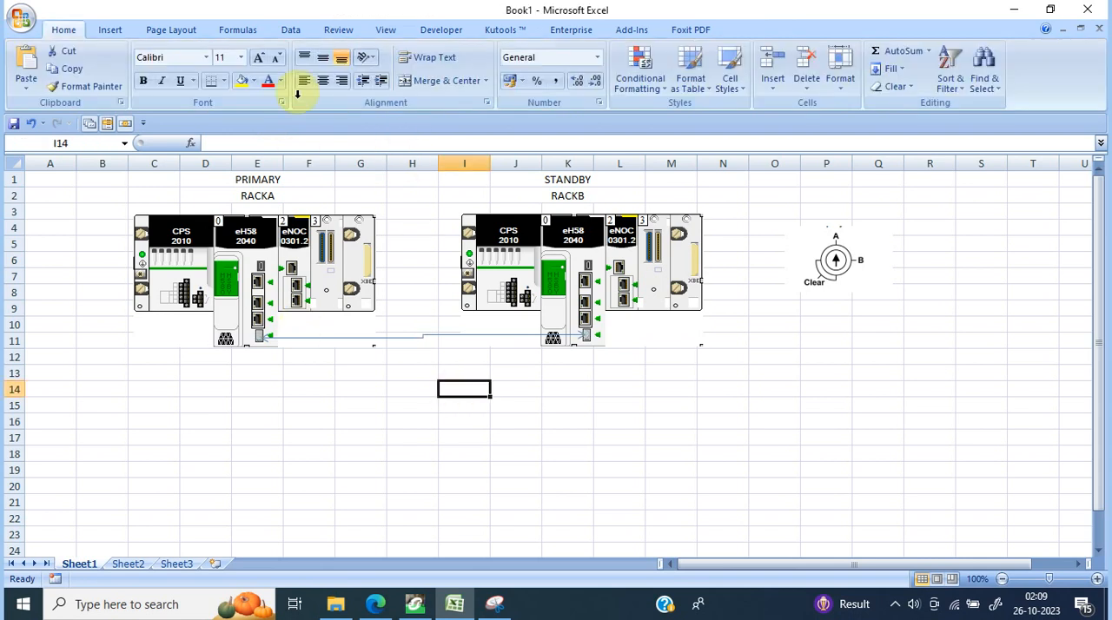
Step: Draw a second elbow double-arrow connector about 10.72 cm long between the second Ethernet ports of the two eH58 2040 modules
left_click(112, 30)
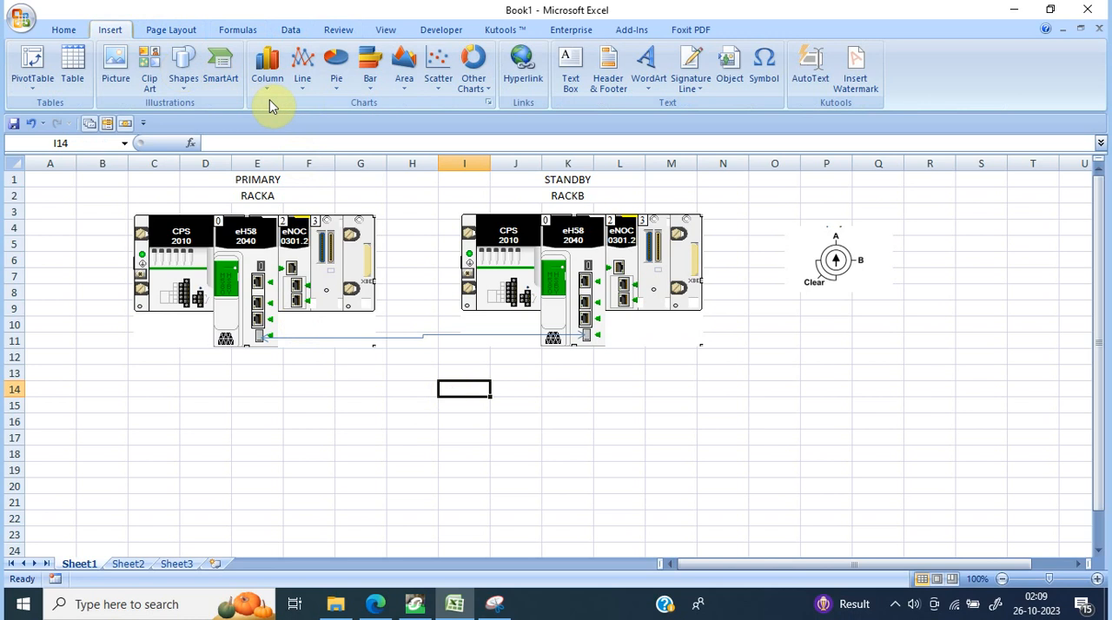
left_click(183, 70)
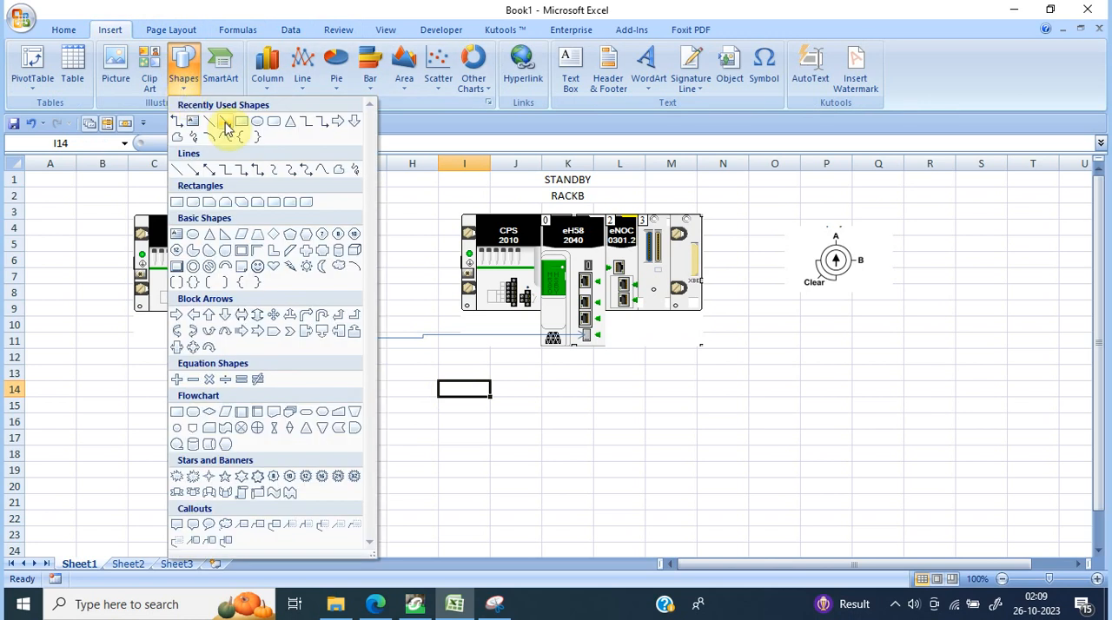
left_click(257, 170)
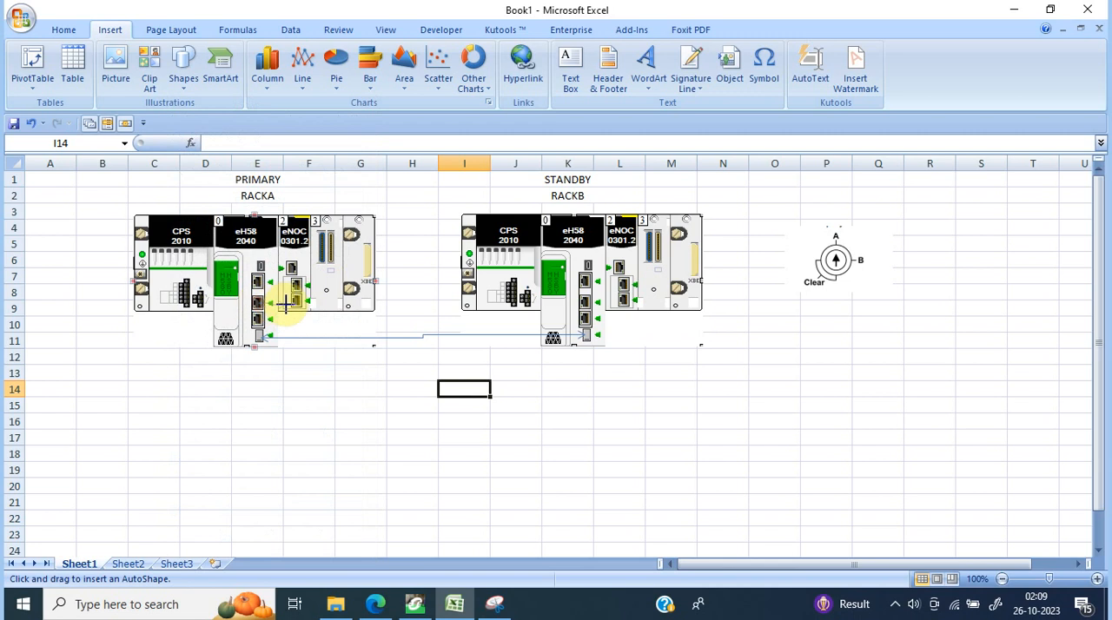
left_click_drag(285, 303, 585, 303)
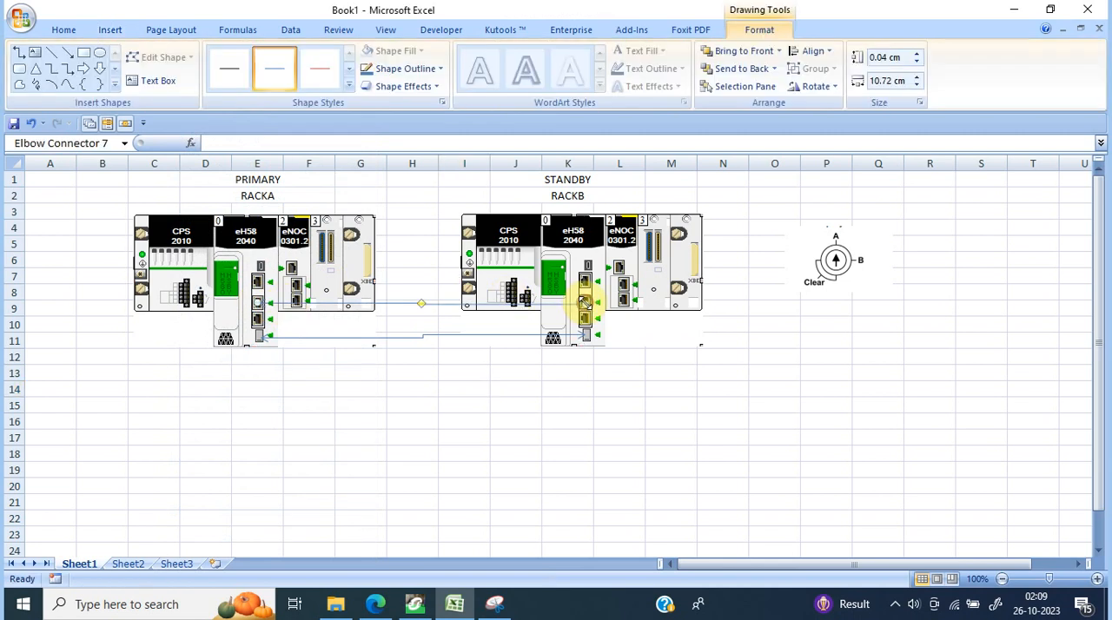
left_click(442, 418)
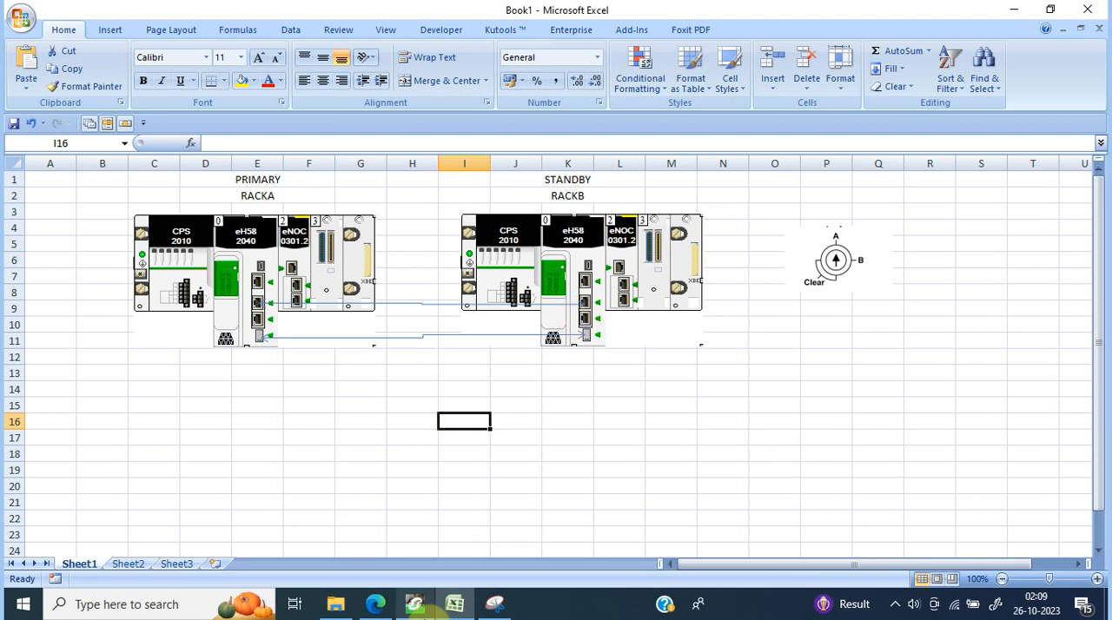
Step: Switch to EcoStruxure Control Expert and open the EIO Bus configuration of the project
left_click(414, 605)
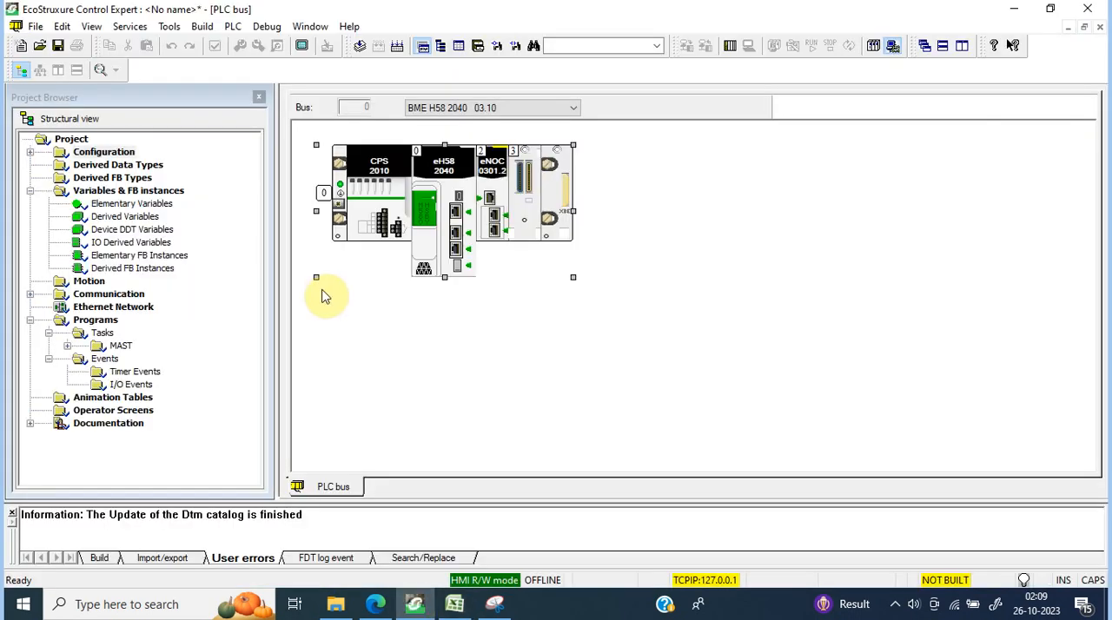
left_click(30, 152)
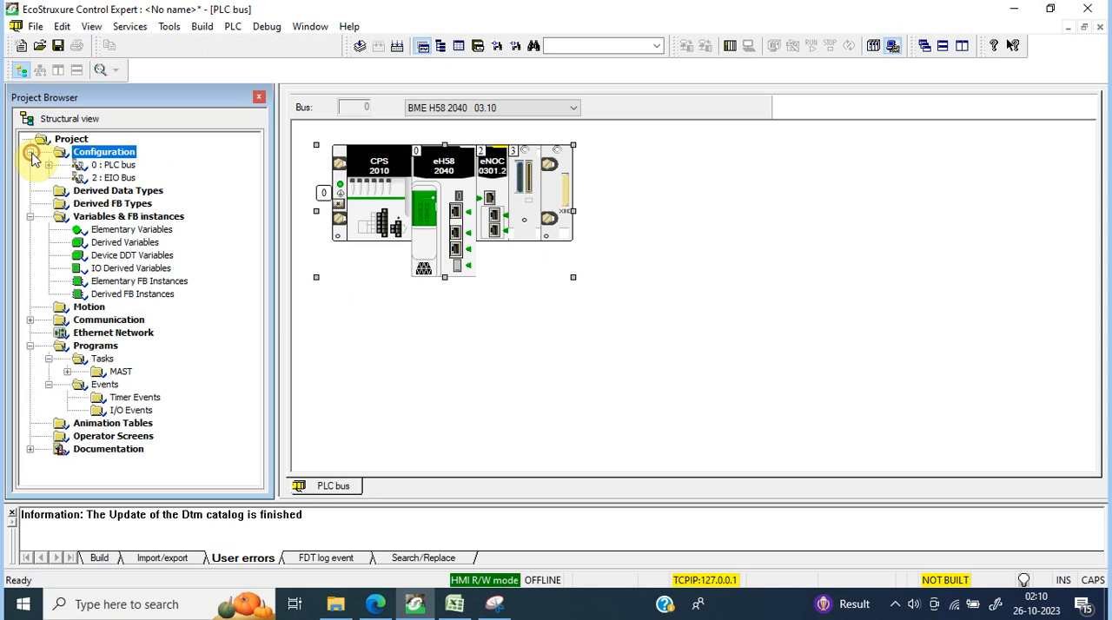
double_click(120, 178)
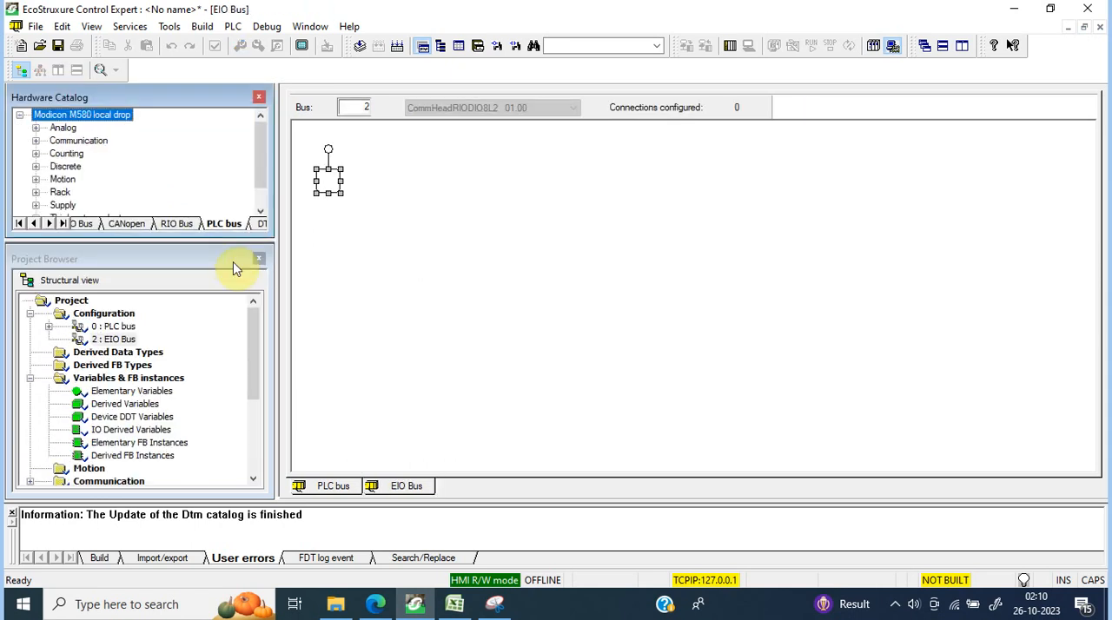
Step: Add an X80 remote drop at address 1 with a BME XBP 1200 rack and the BME CRA 312 10 (SV >= 2.00) adapter
left_click(324, 182)
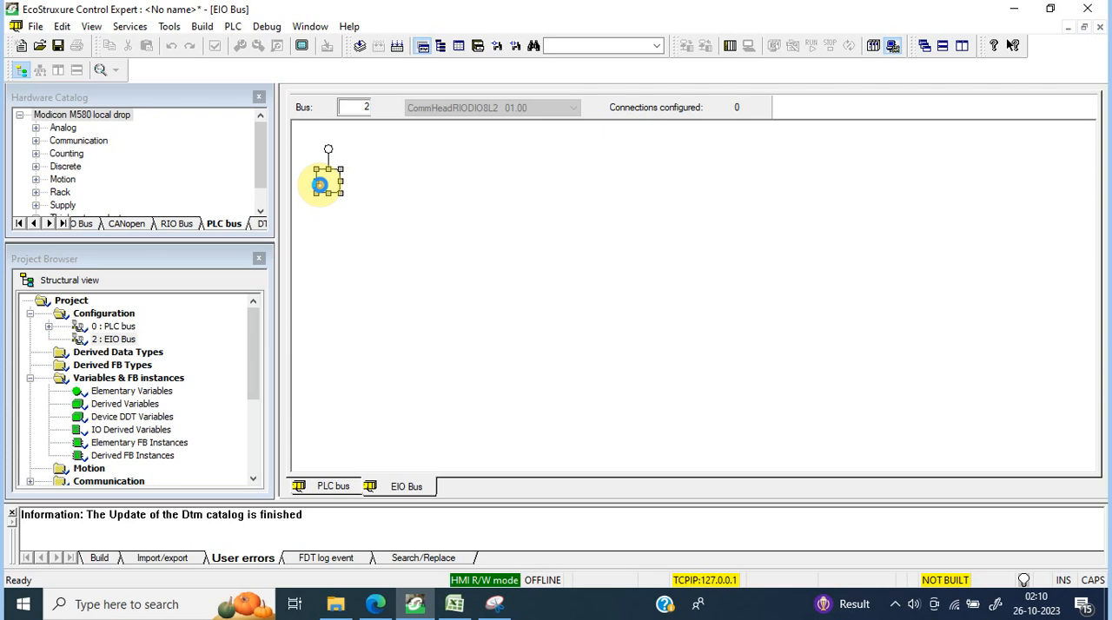
double_click(450, 224)
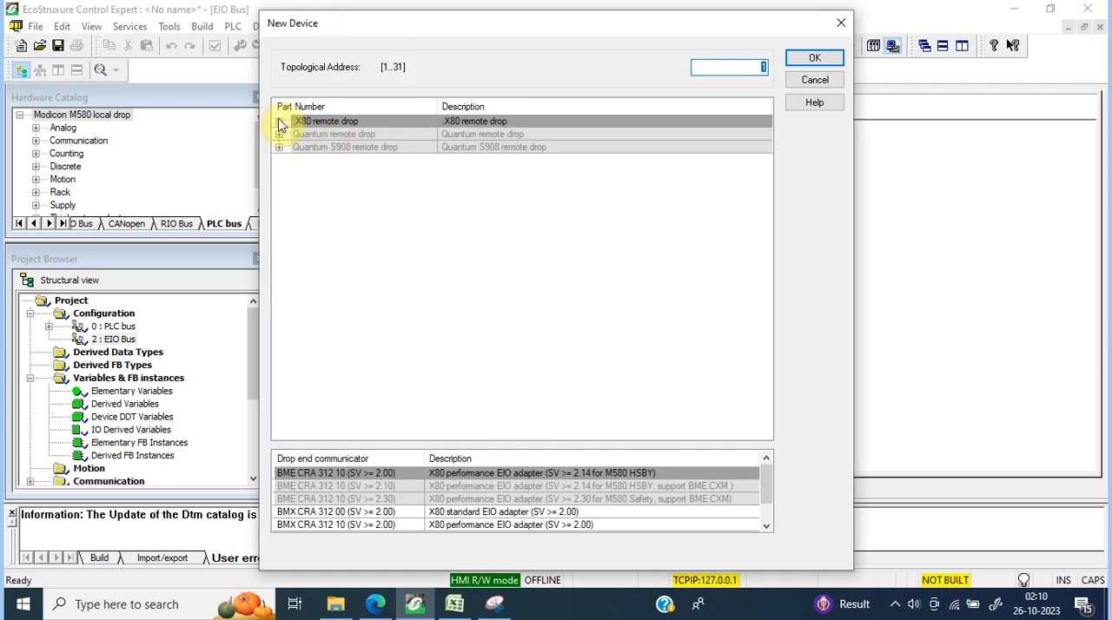
left_click(376, 477)
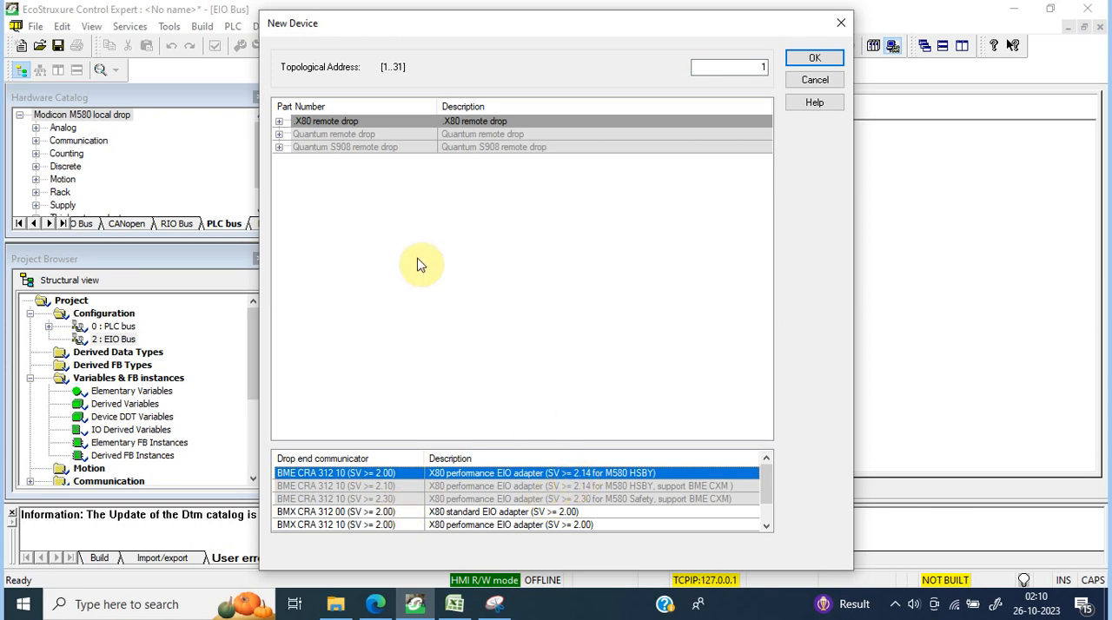
left_click(279, 122)
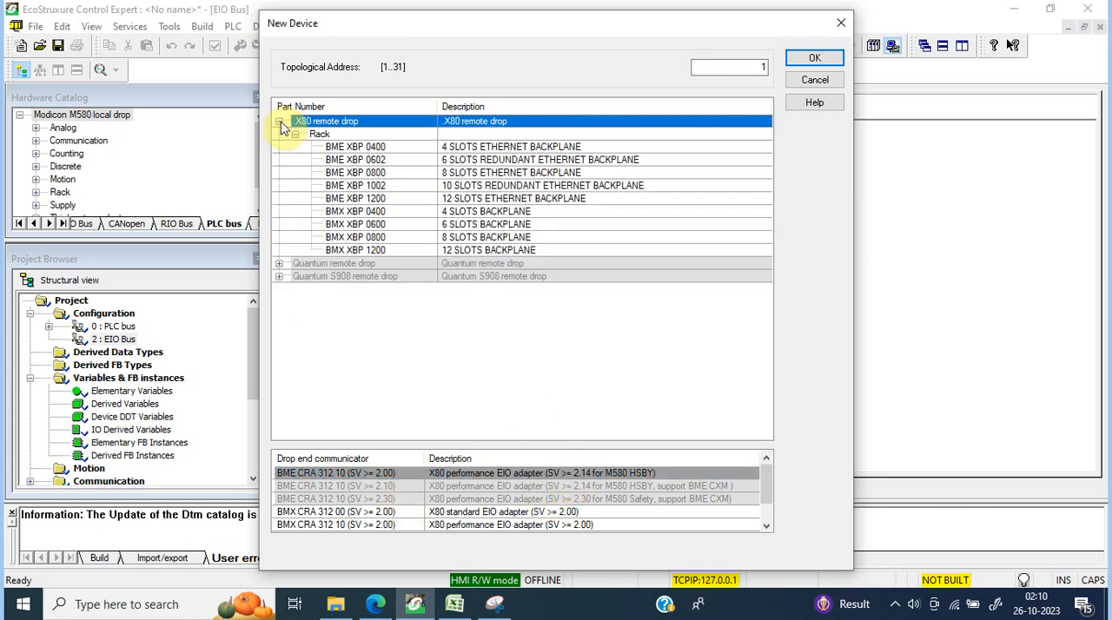
left_click(385, 199)
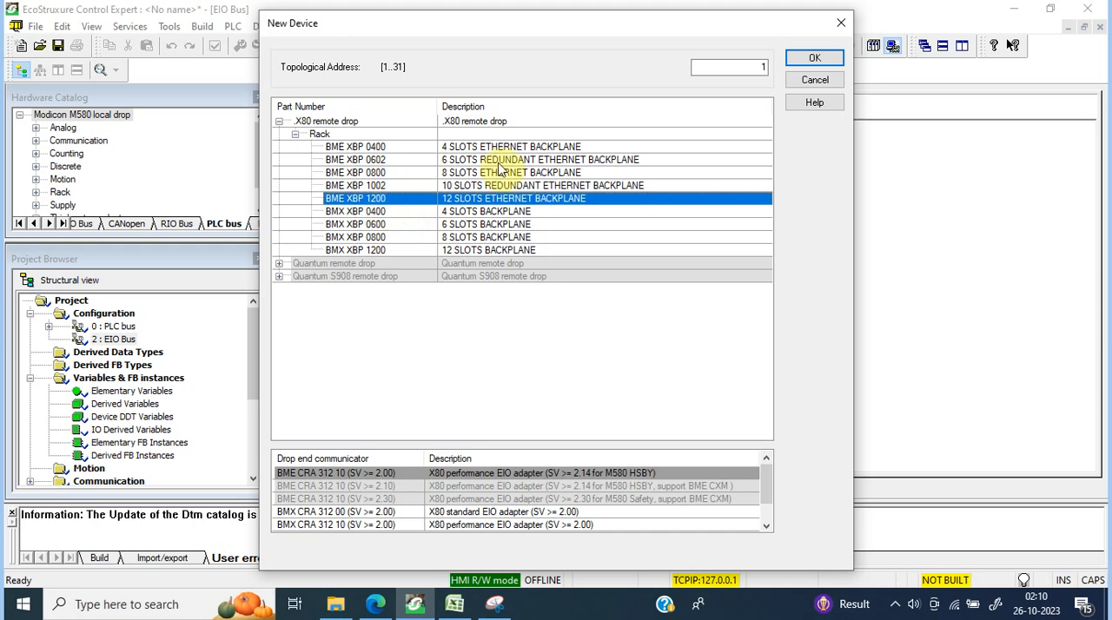
left_click(814, 61)
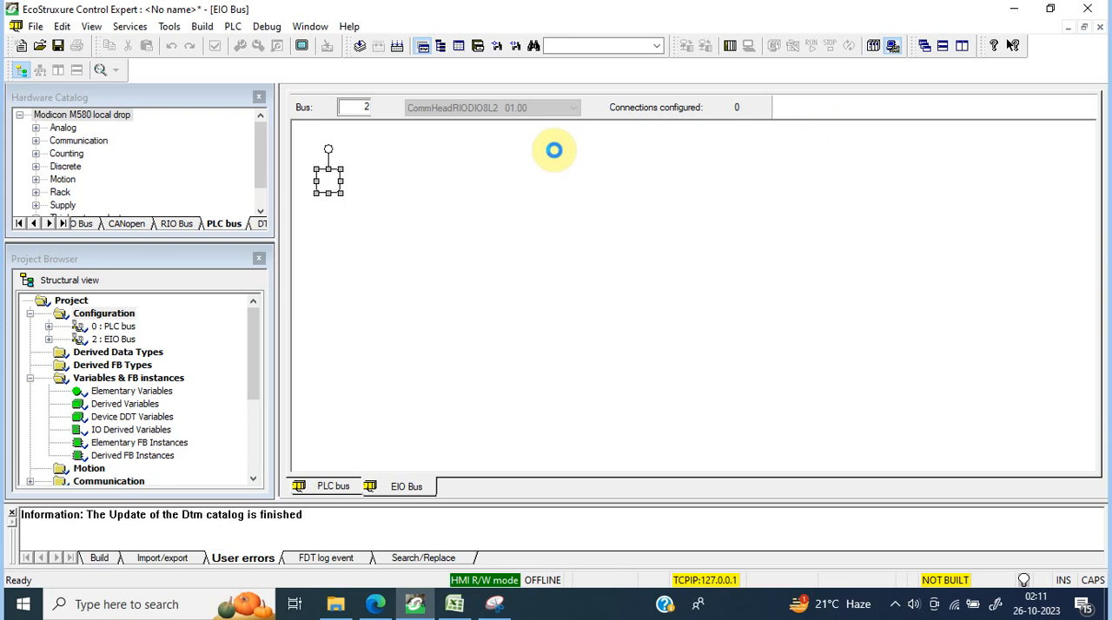
left_click(469, 189)
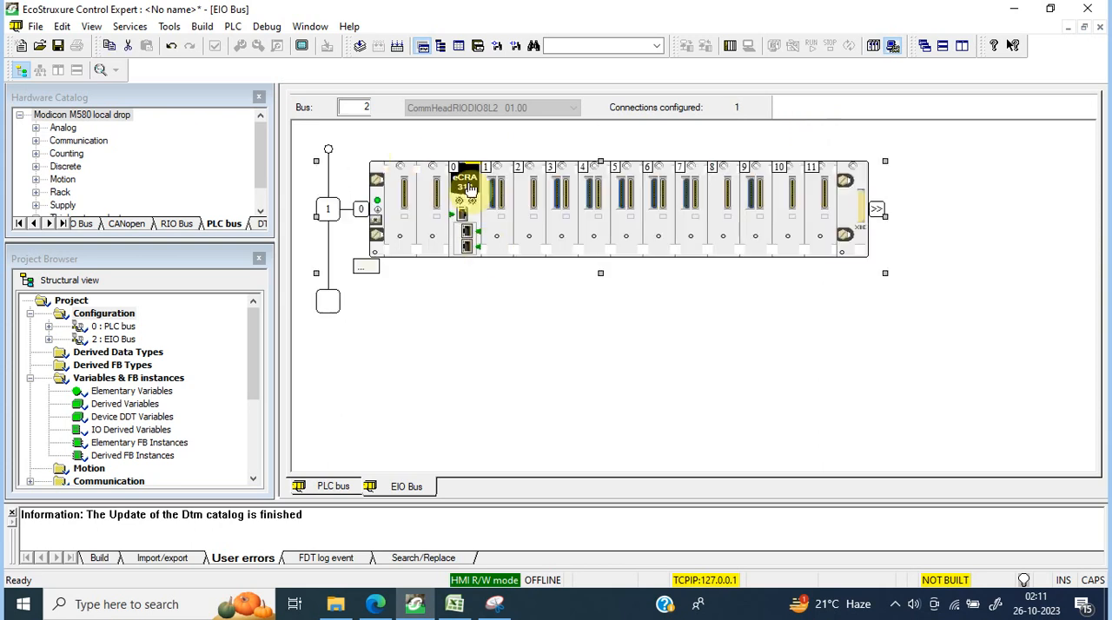
Step: Add a BMX CPS 2010 power supply to the remote drop rack
double_click(407, 198)
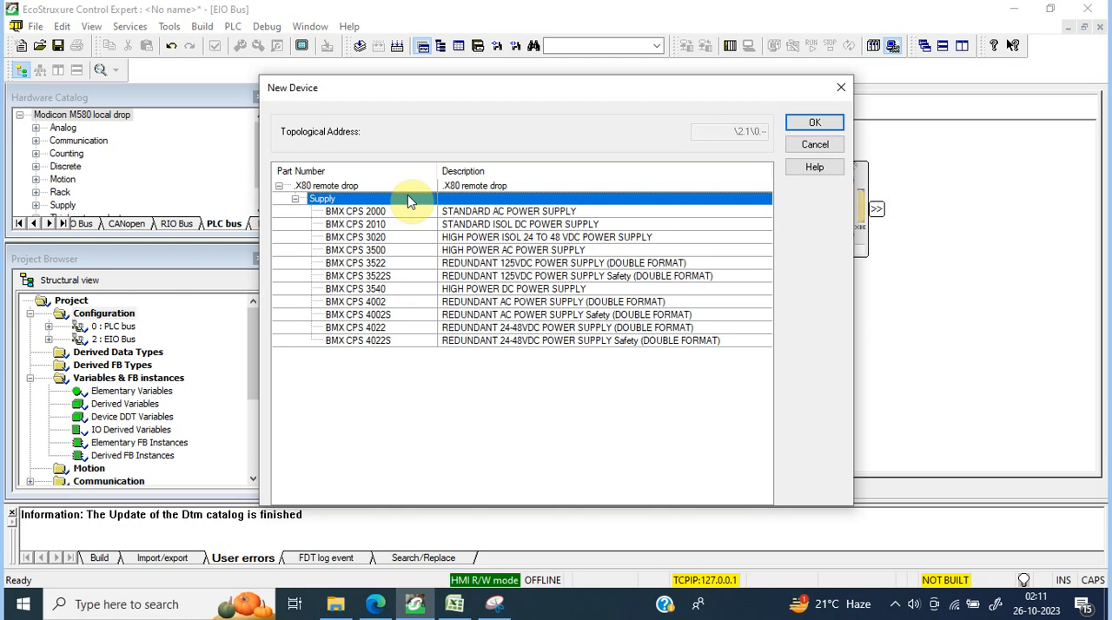
left_click(382, 225)
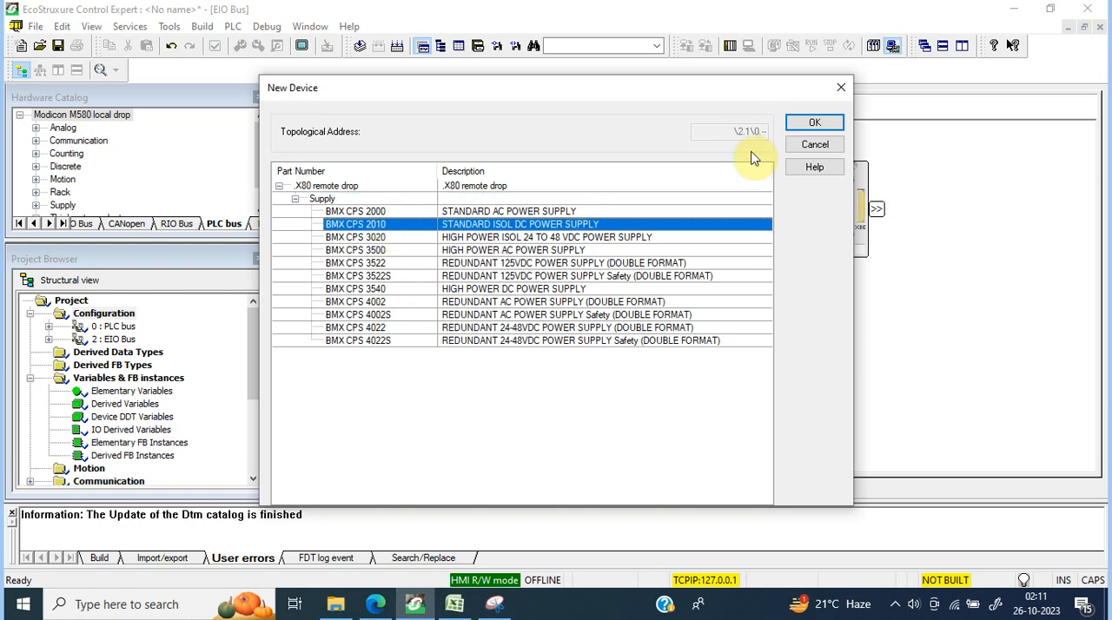
left_click(821, 121)
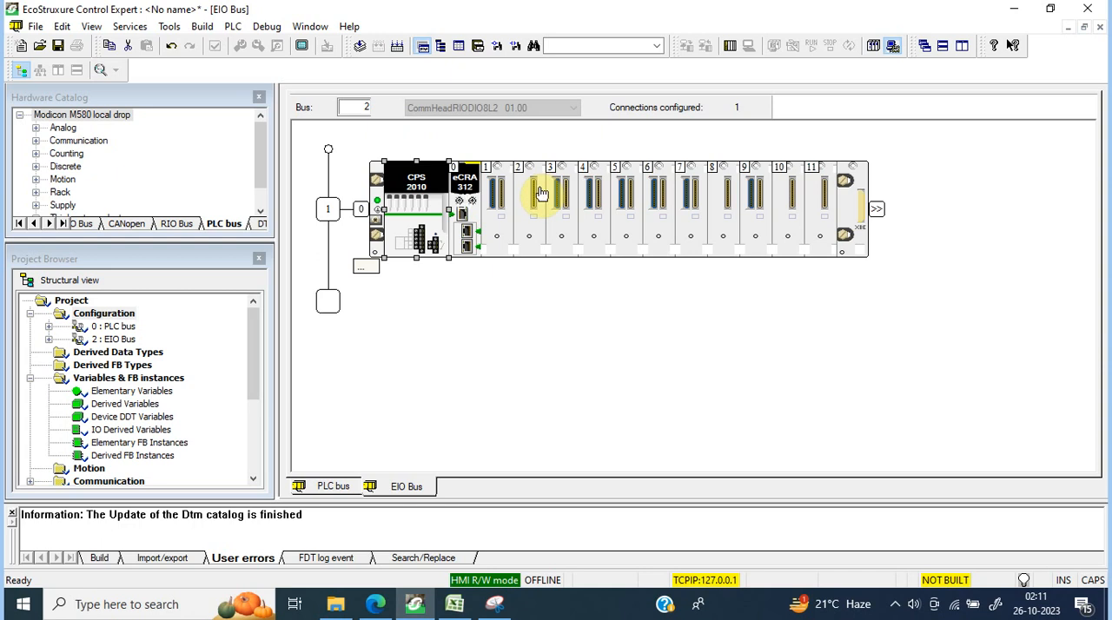
Step: Add a BMX DDI 6402K discrete input module in slot 1 and a BMX DDO 3202K discrete output module in slot 2 of the remote rack
double_click(497, 210)
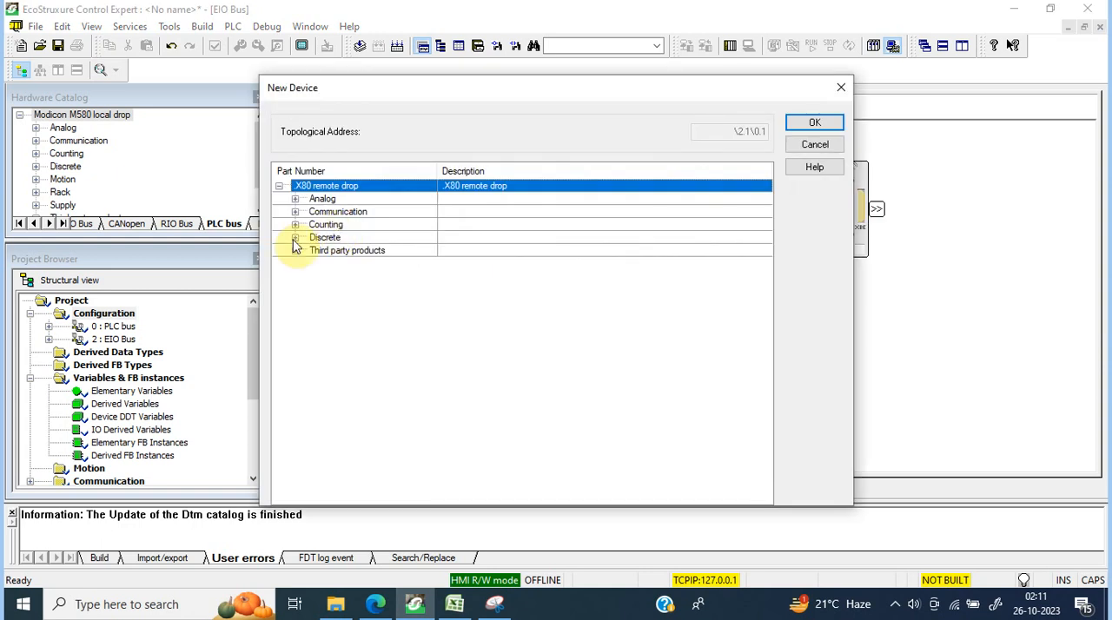
double_click(323, 238)
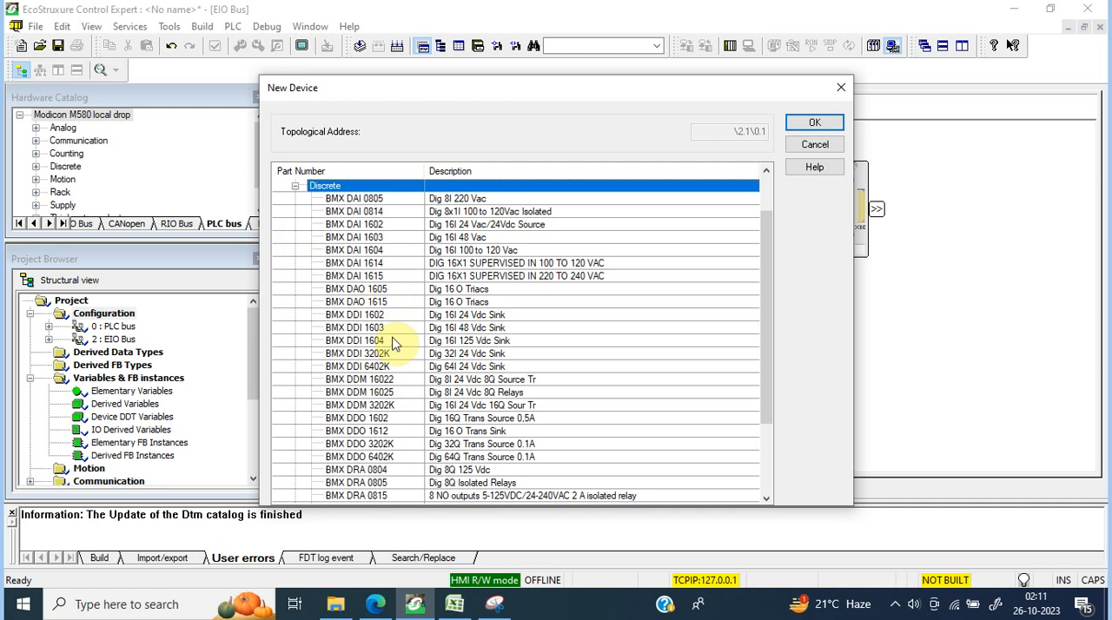
double_click(388, 366)
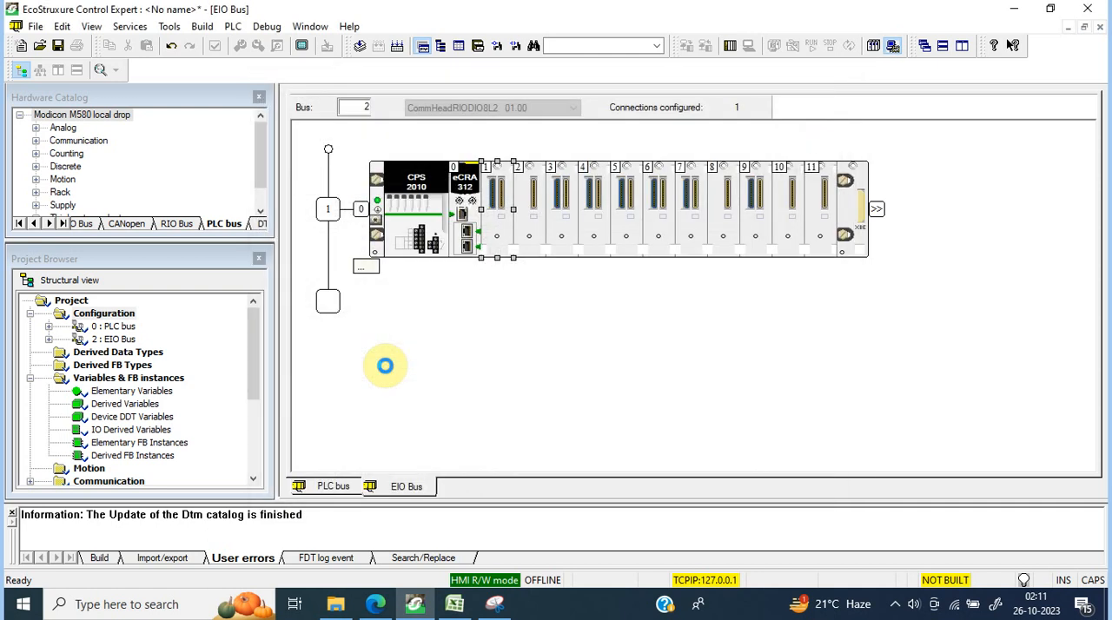
double_click(529, 224)
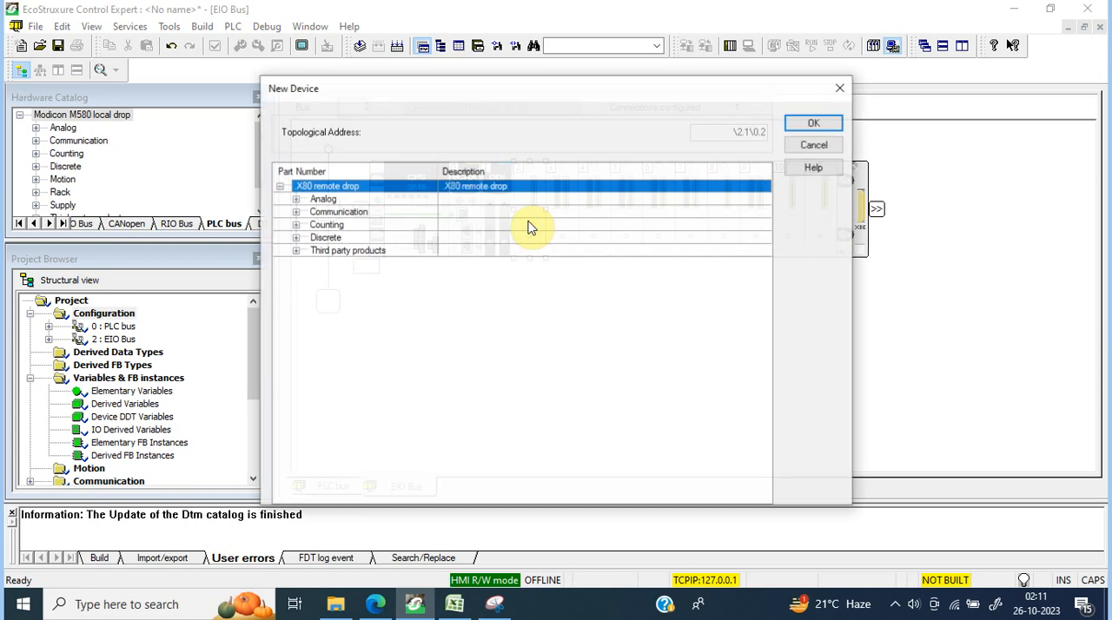
left_click(296, 238)
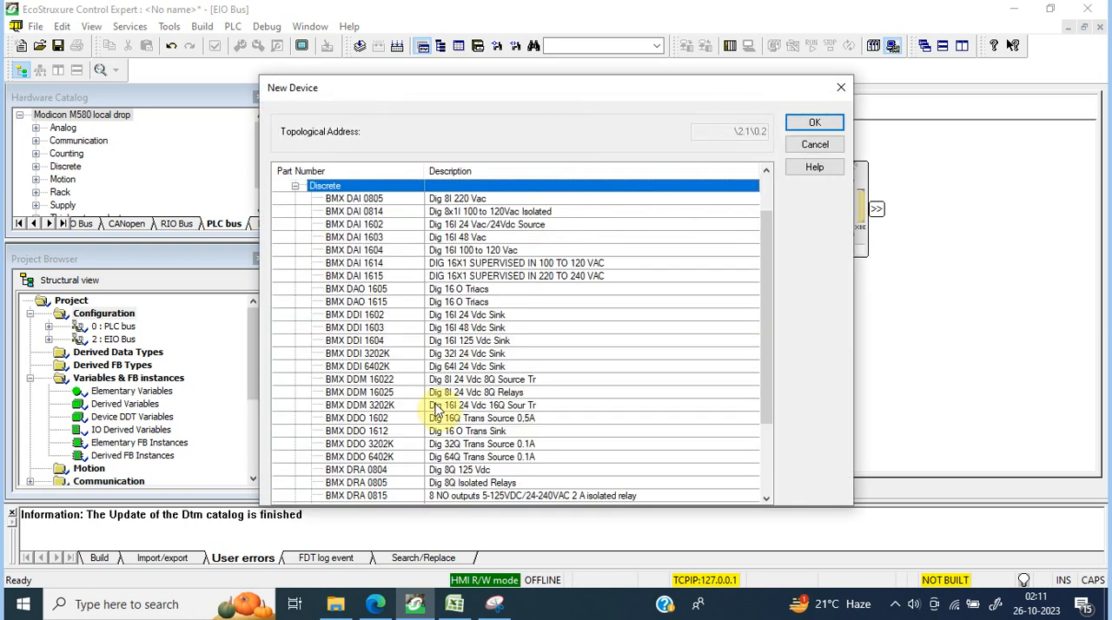
double_click(383, 445)
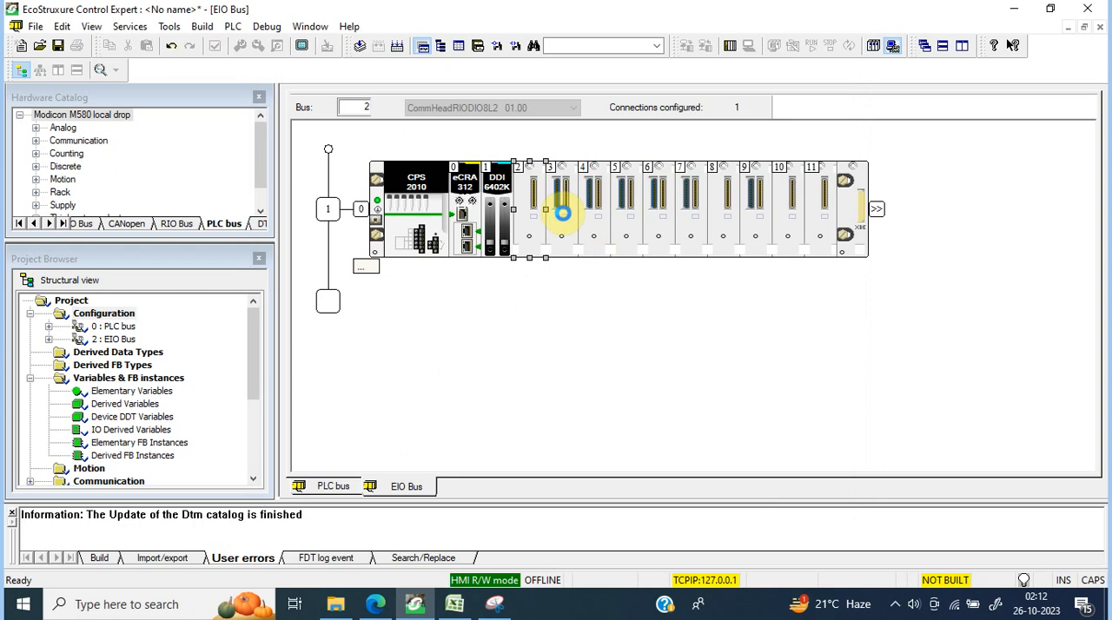
Step: Add a BMX AMI 0810 analog input module in slot 3 of the remote rack
double_click(562, 213)
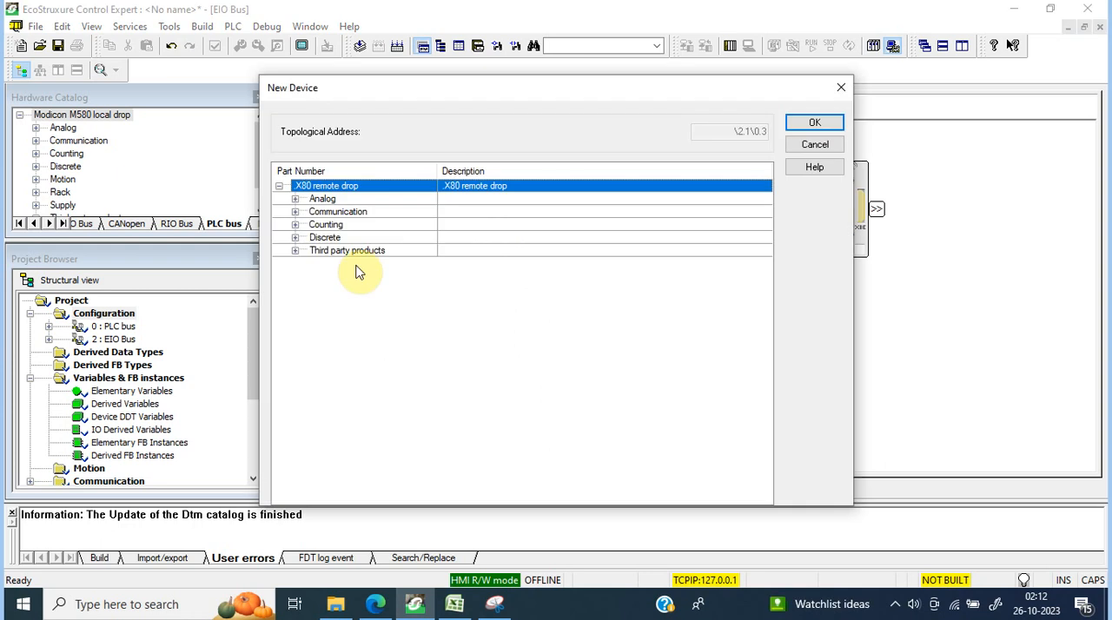
left_click(295, 199)
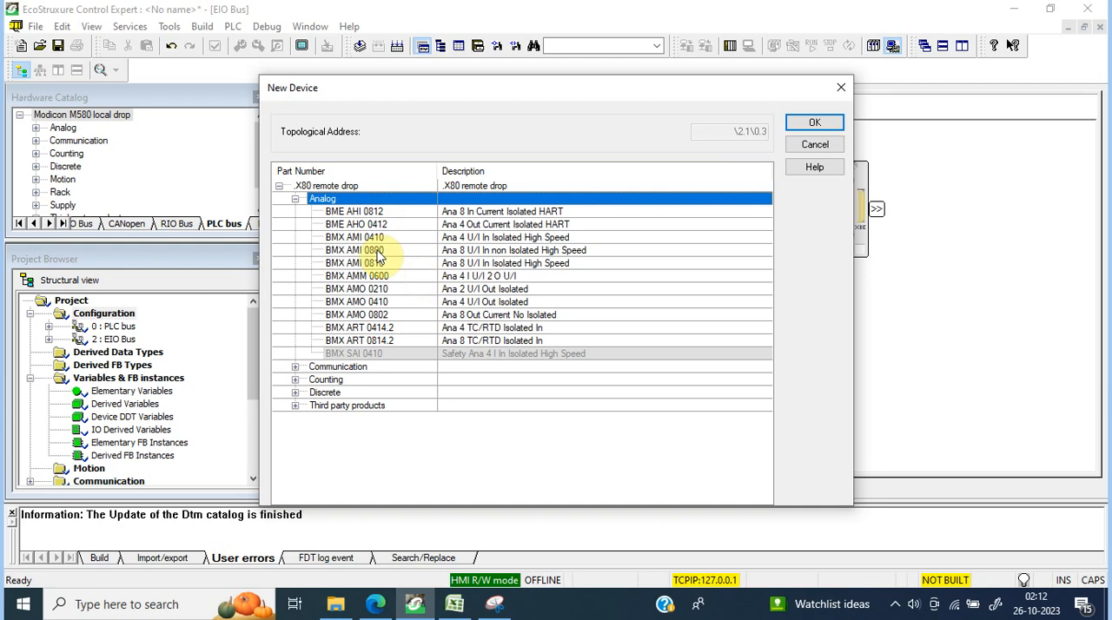
left_click(376, 251)
left_click(372, 262)
left_click(814, 125)
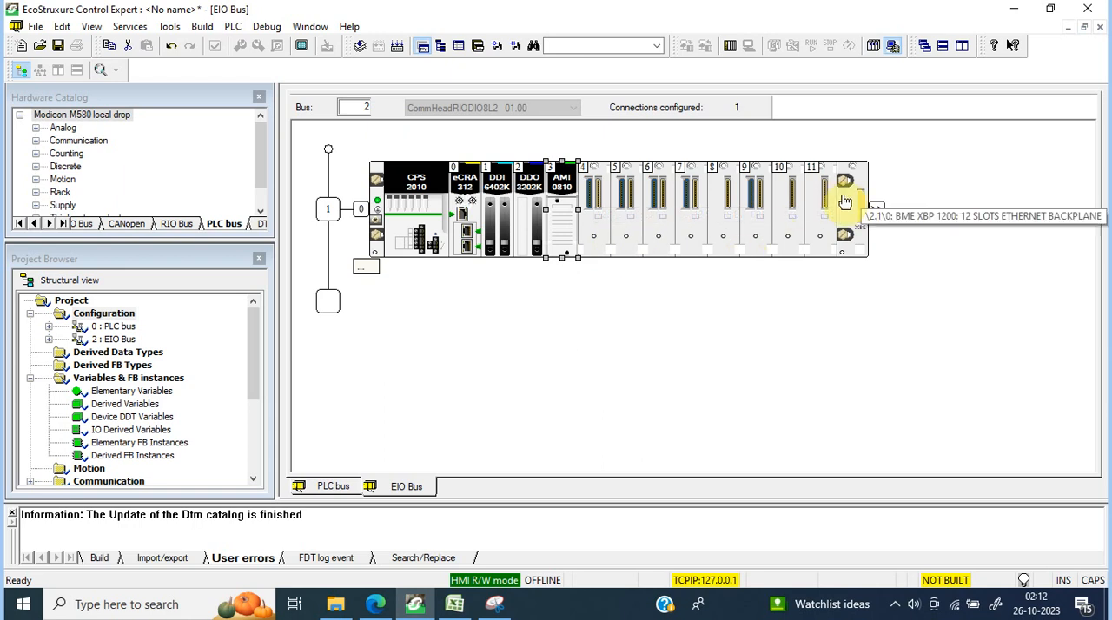
Step: Add a BMX AMO 0802 analog output module in slot 4 of the remote rack
double_click(596, 212)
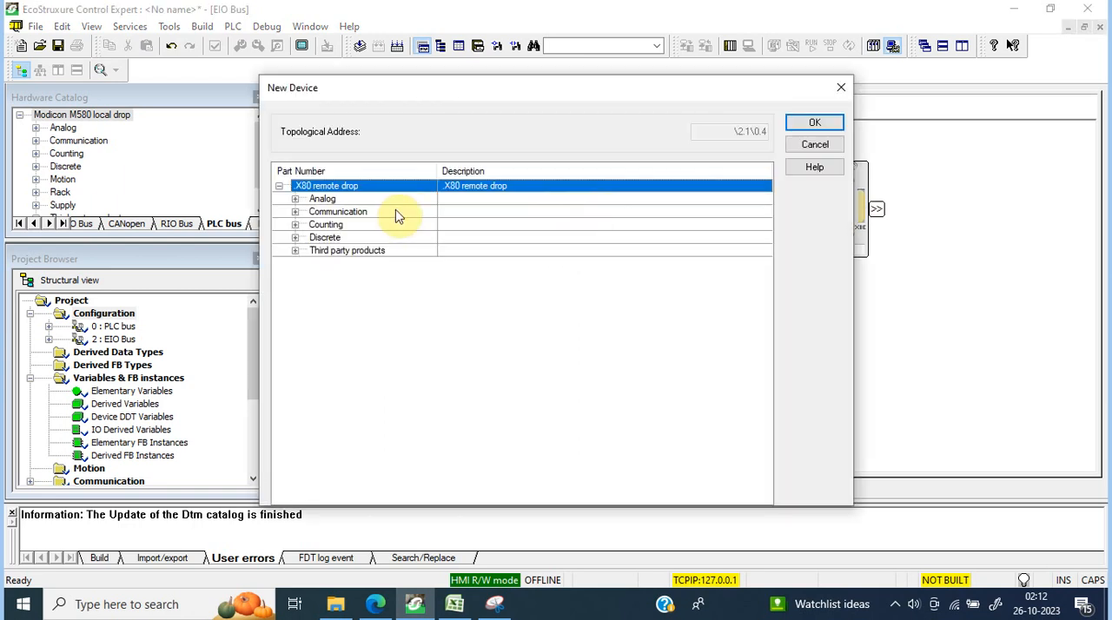
left_click(296, 198)
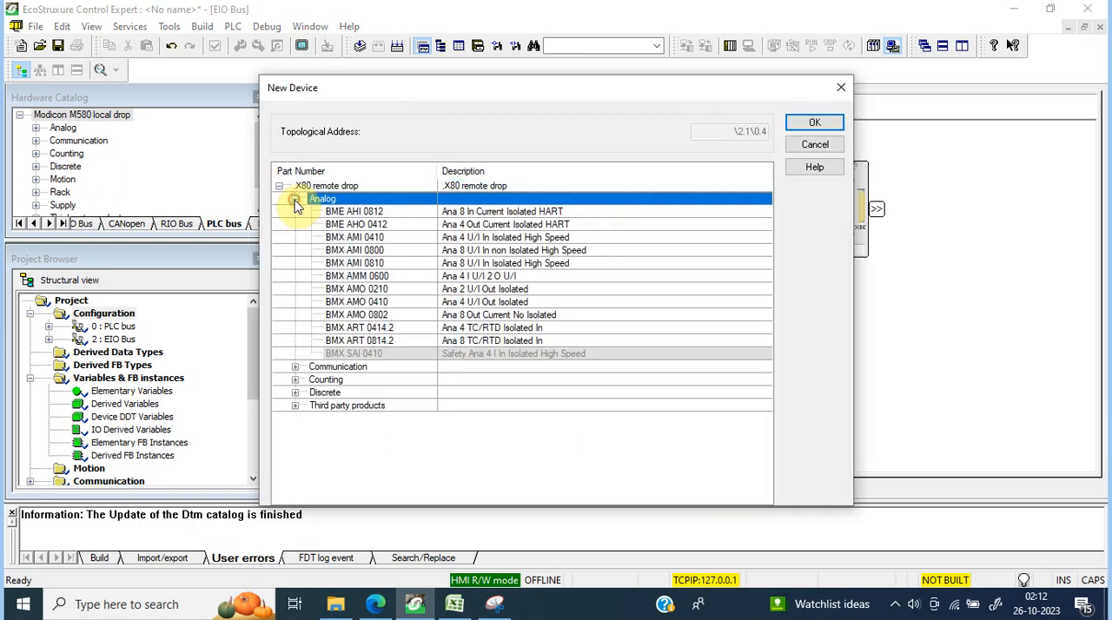
left_click(409, 315)
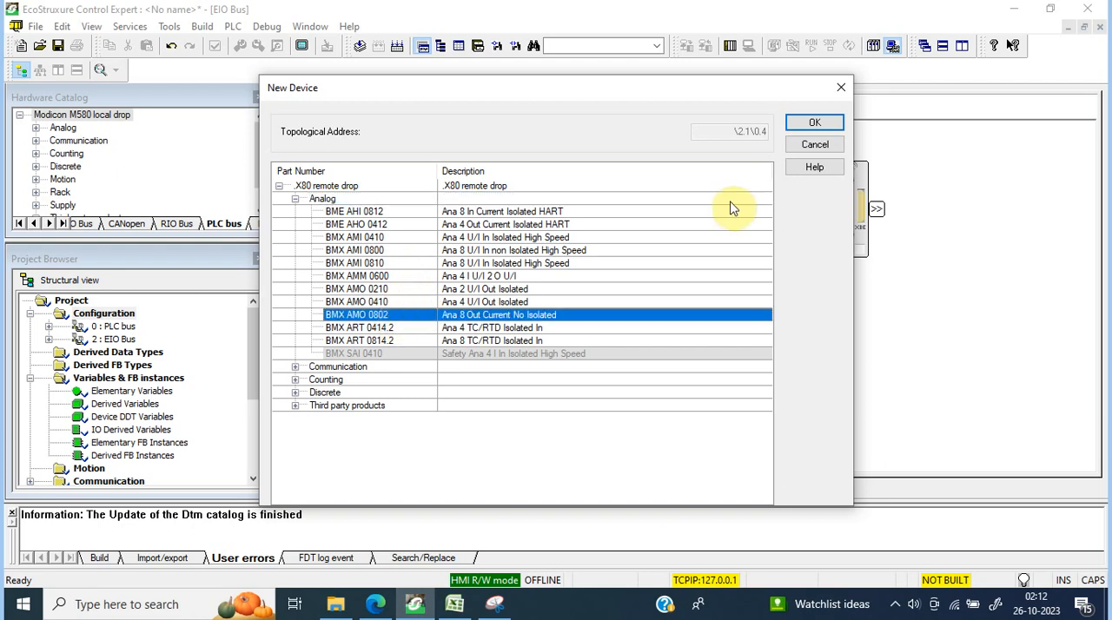
left_click(813, 123)
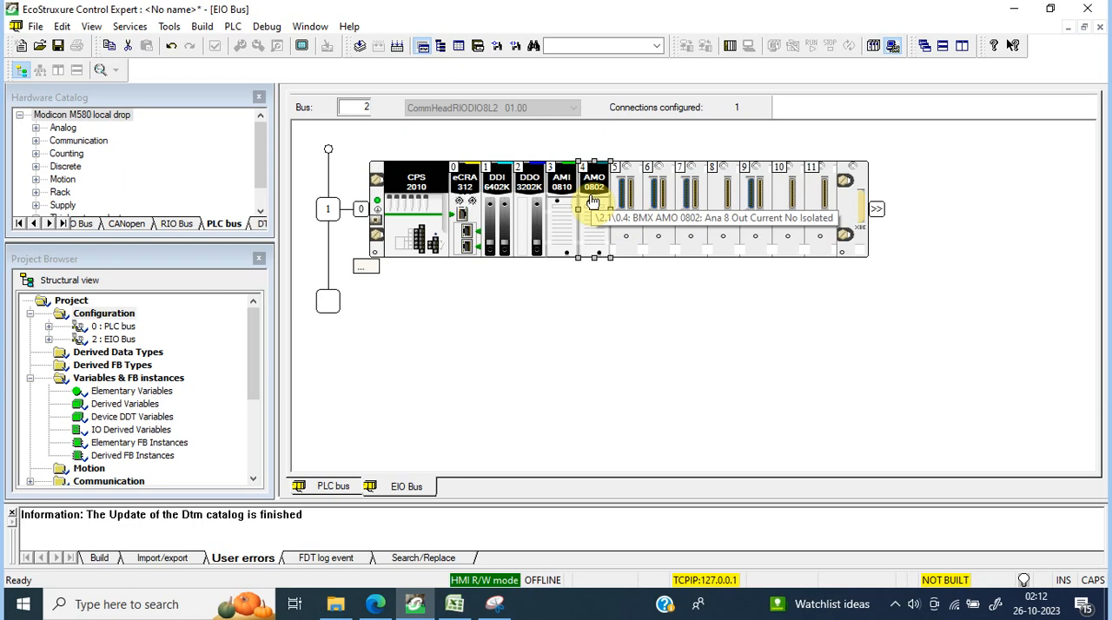
Step: Shift the AMO 0802, AMI 0810, DDO 3202K and DDI 6402K modules one slot higher each to free slot 1 of the remote rack
double_click(623, 197)
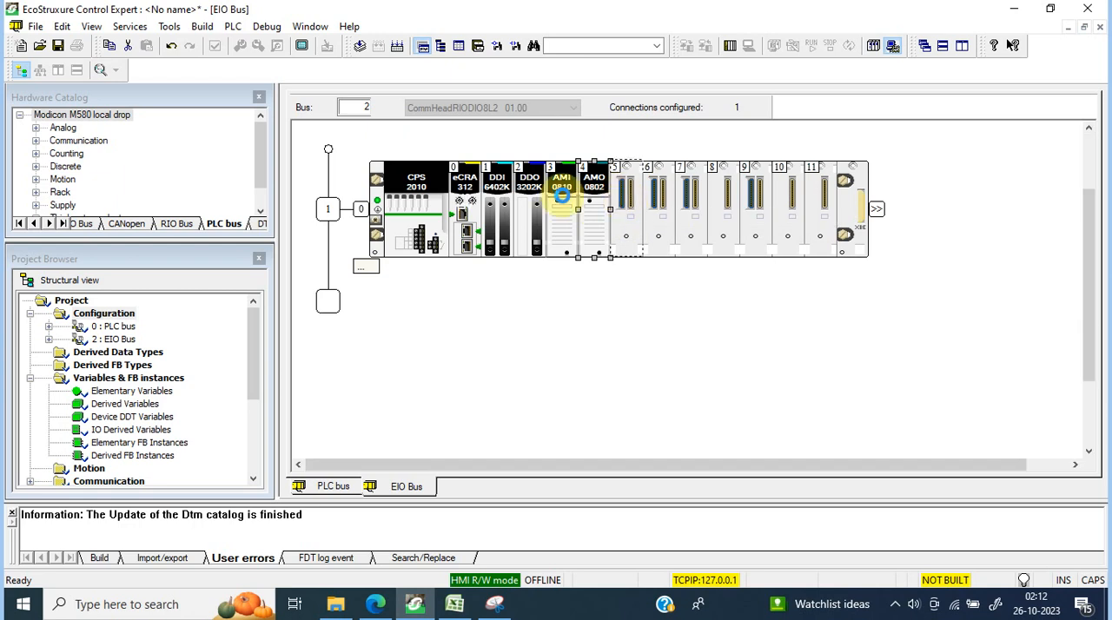
left_click_drag(563, 198, 529, 192)
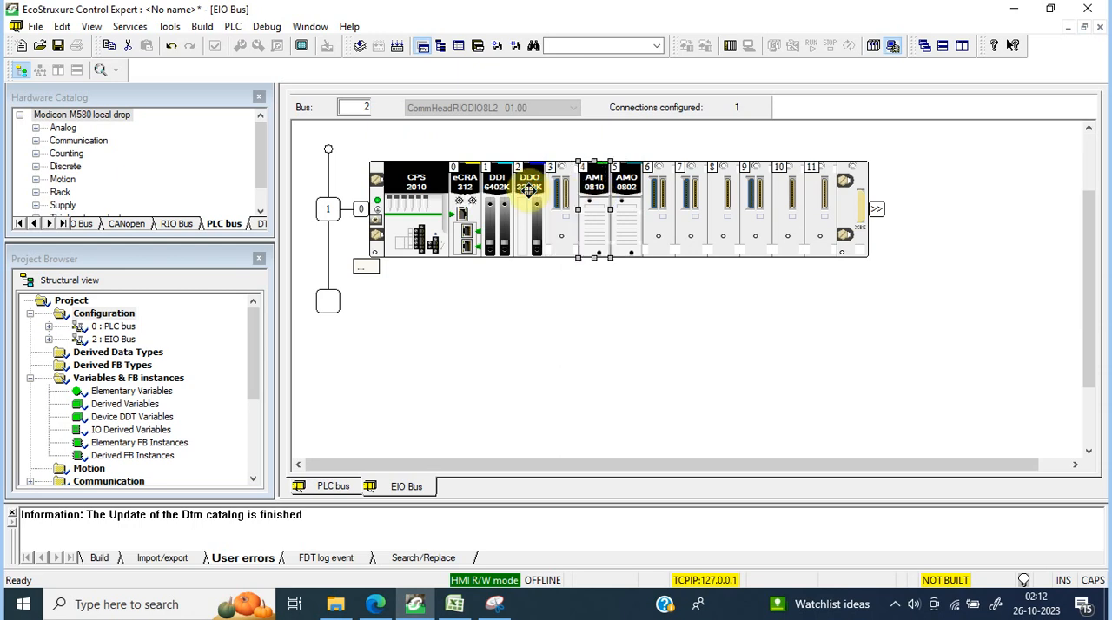
left_click_drag(533, 199, 499, 186)
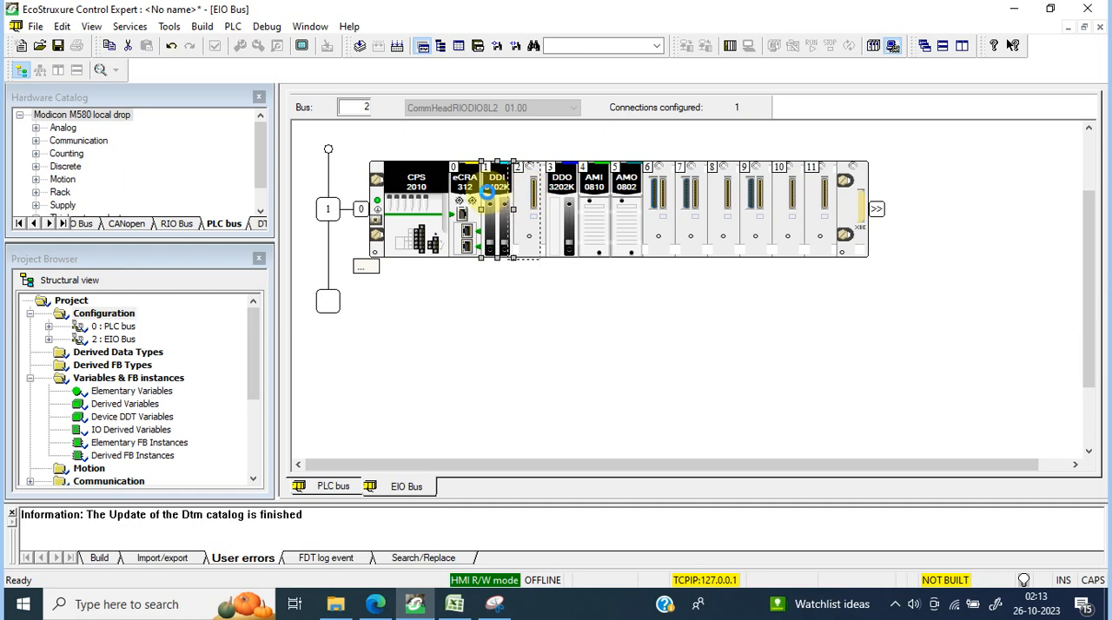
left_click(492, 198)
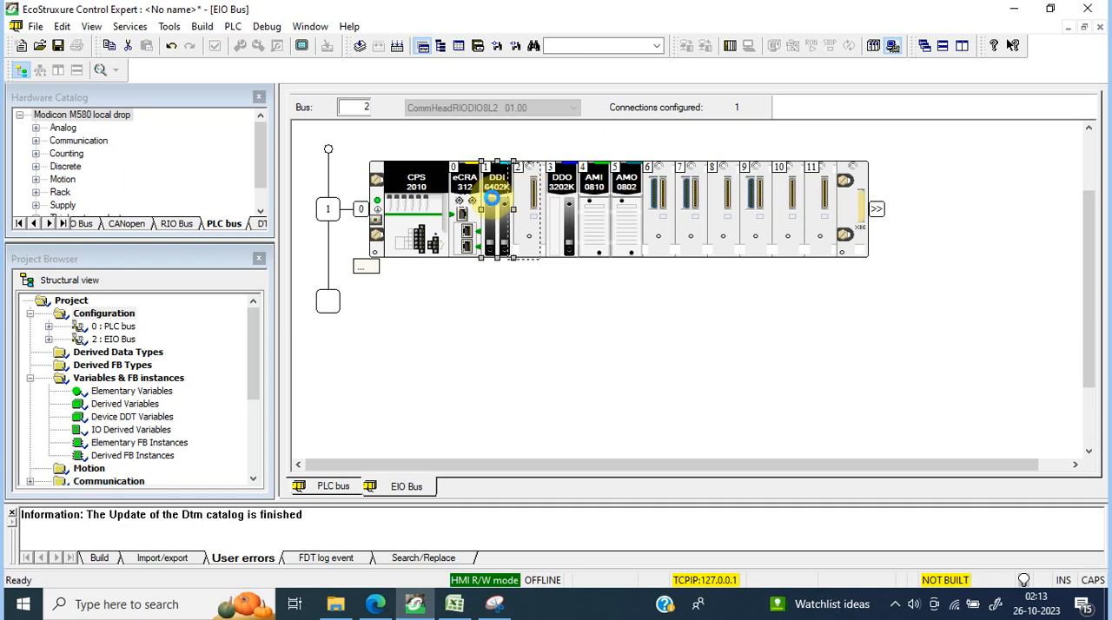
Step: Add a BMX NOM 0200.4 communication module in slot 1 of the remote rack
double_click(494, 200)
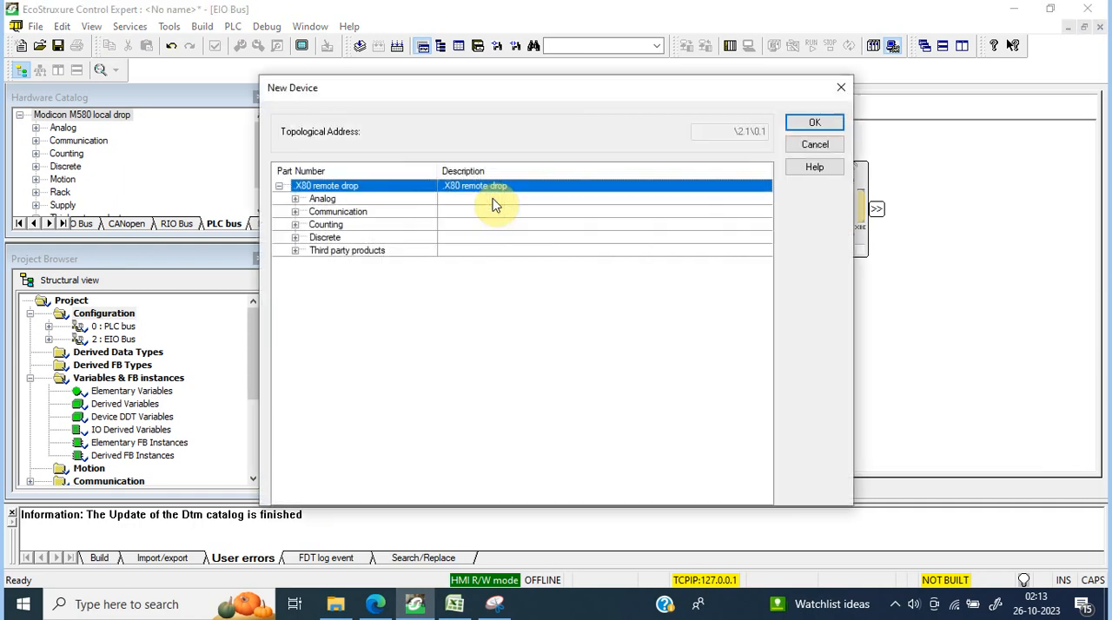
left_click(294, 212)
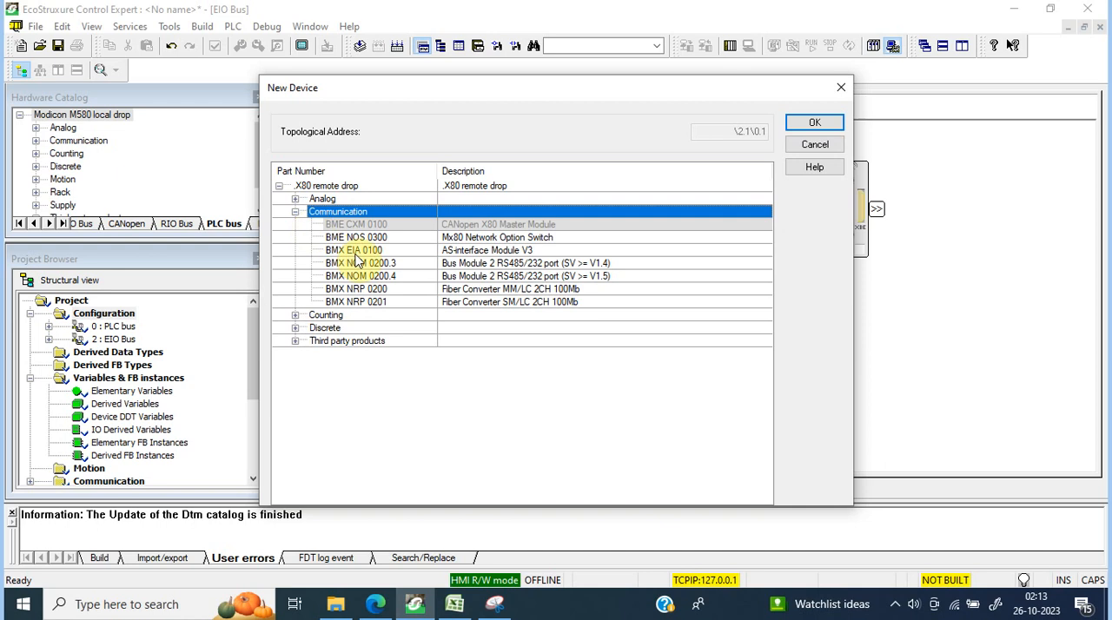
left_click(392, 277)
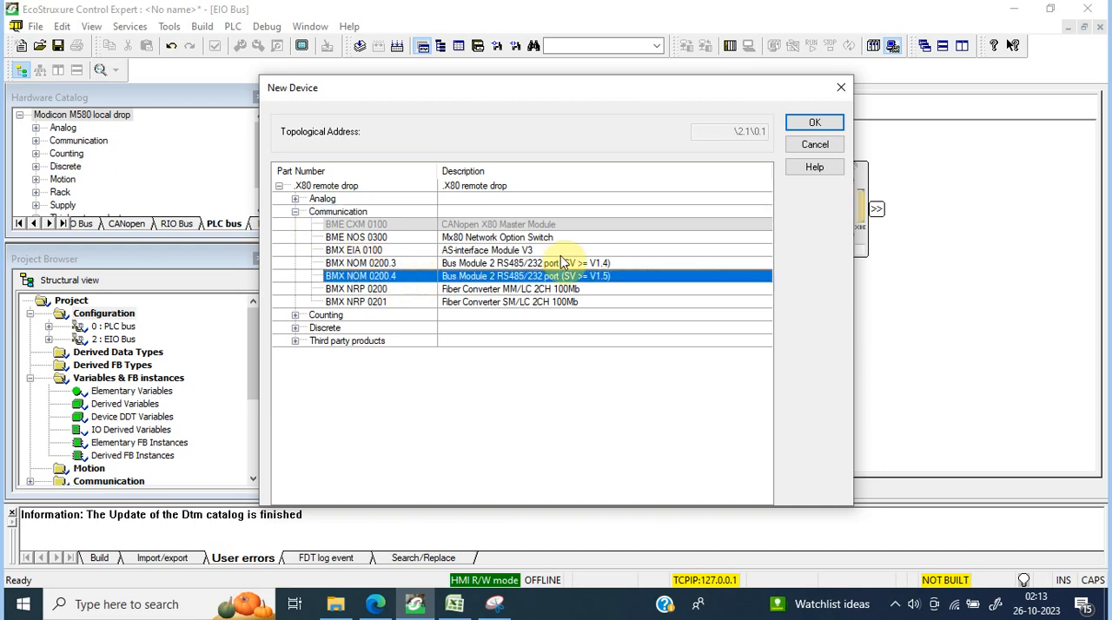
left_click(814, 122)
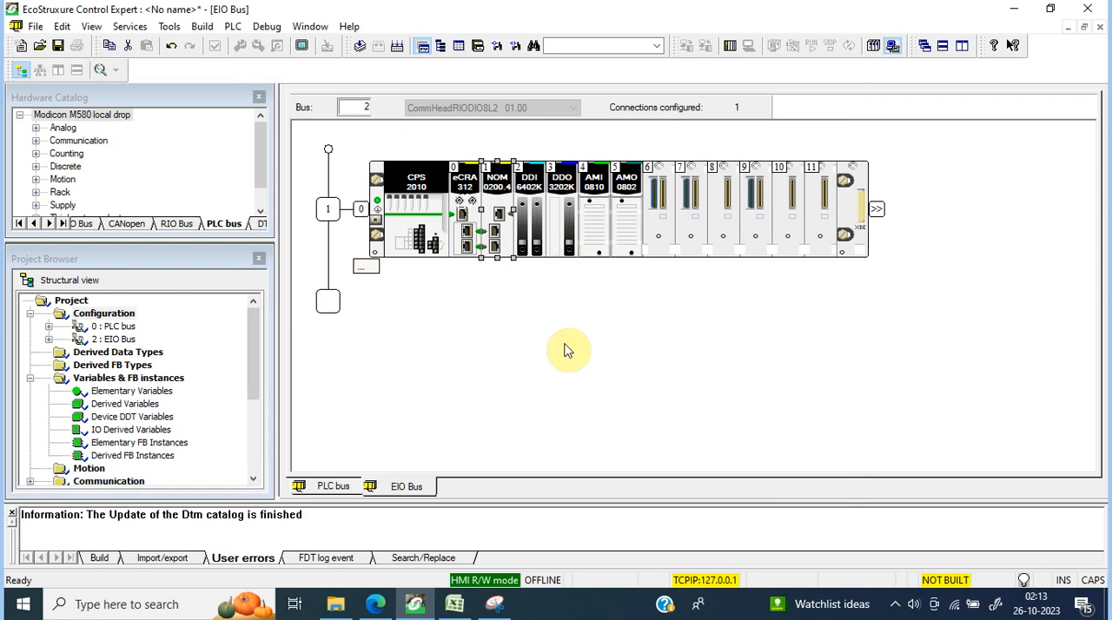
Step: Check the free slot 3 of the local rack on the PLC bus and return to the EIO bus
double_click(130, 329)
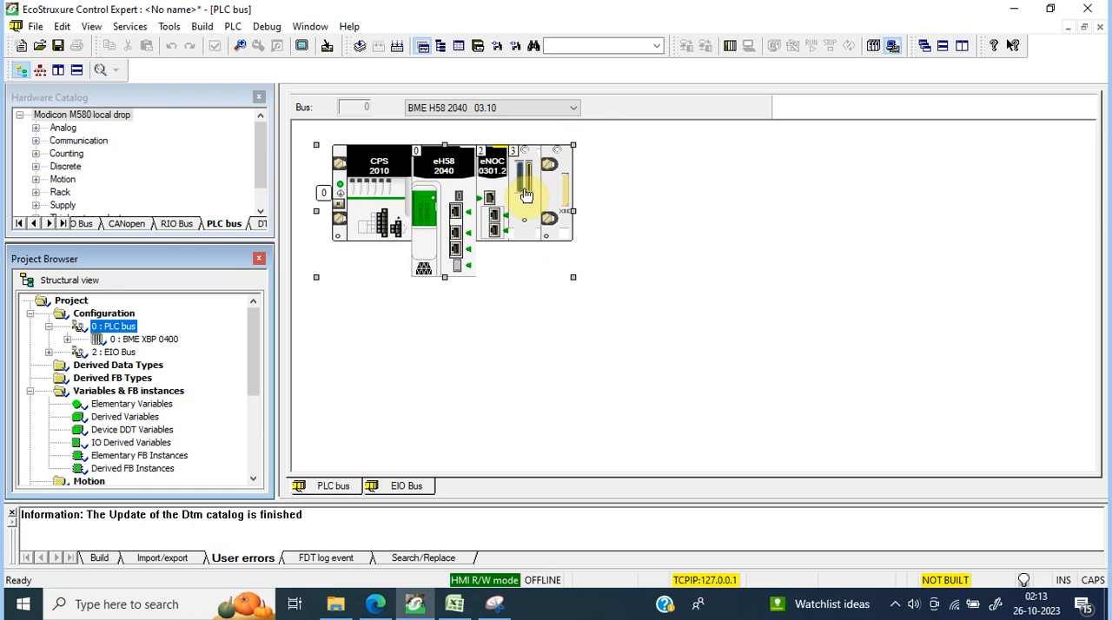
left_click(525, 196)
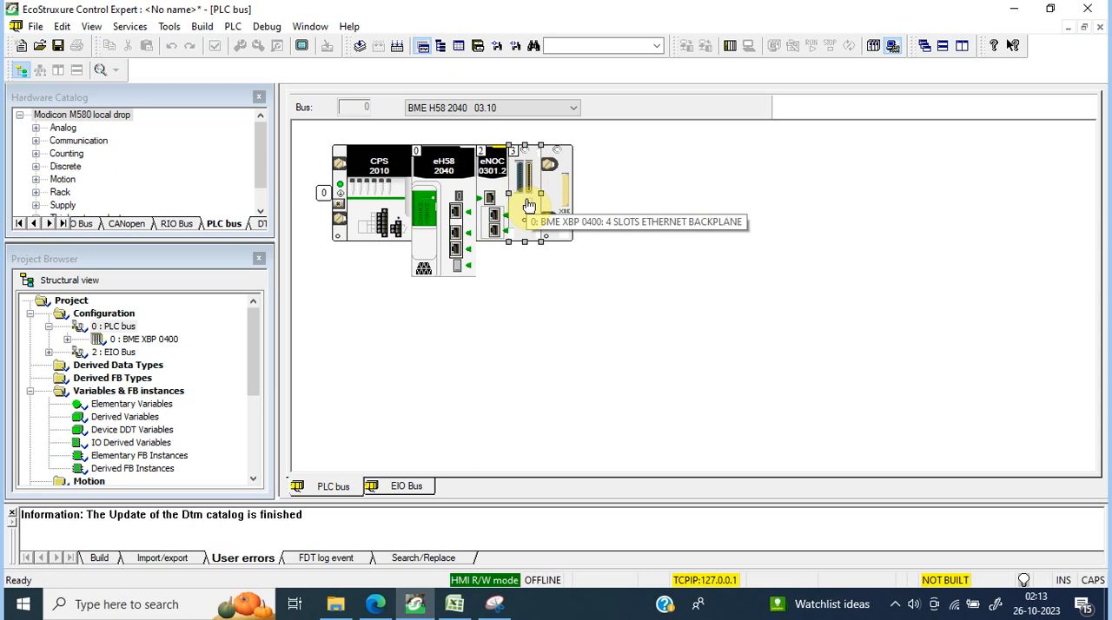
left_click(402, 493)
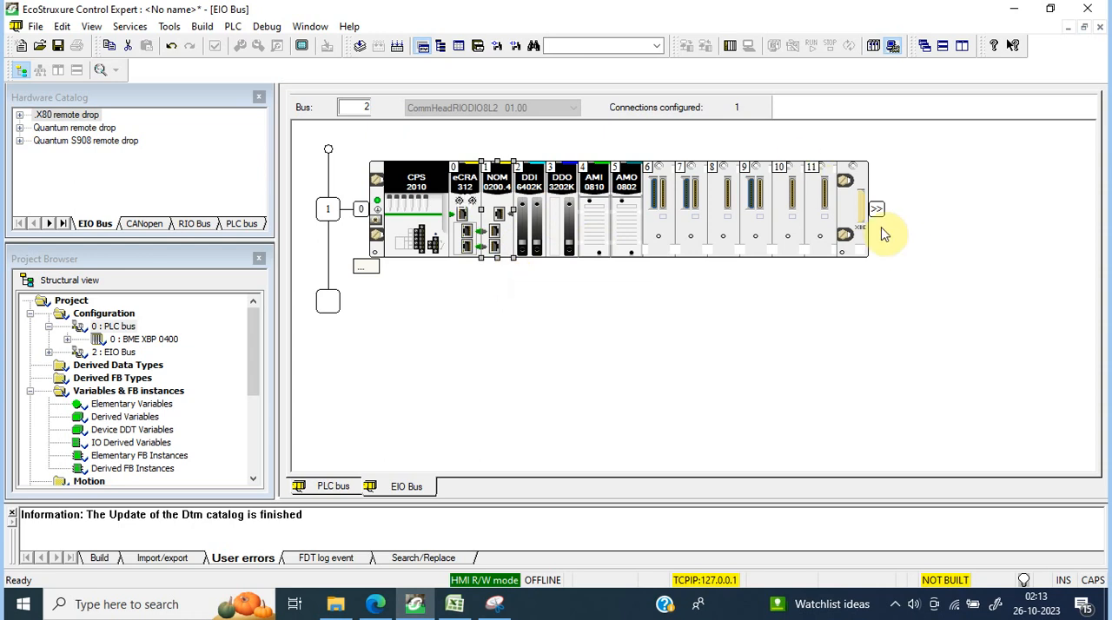
Step: Extend the remote drop with a BME XBP 0400 rack at address 1 and copy the CPS 2010 power supply from the main rack into it
left_click(854, 219)
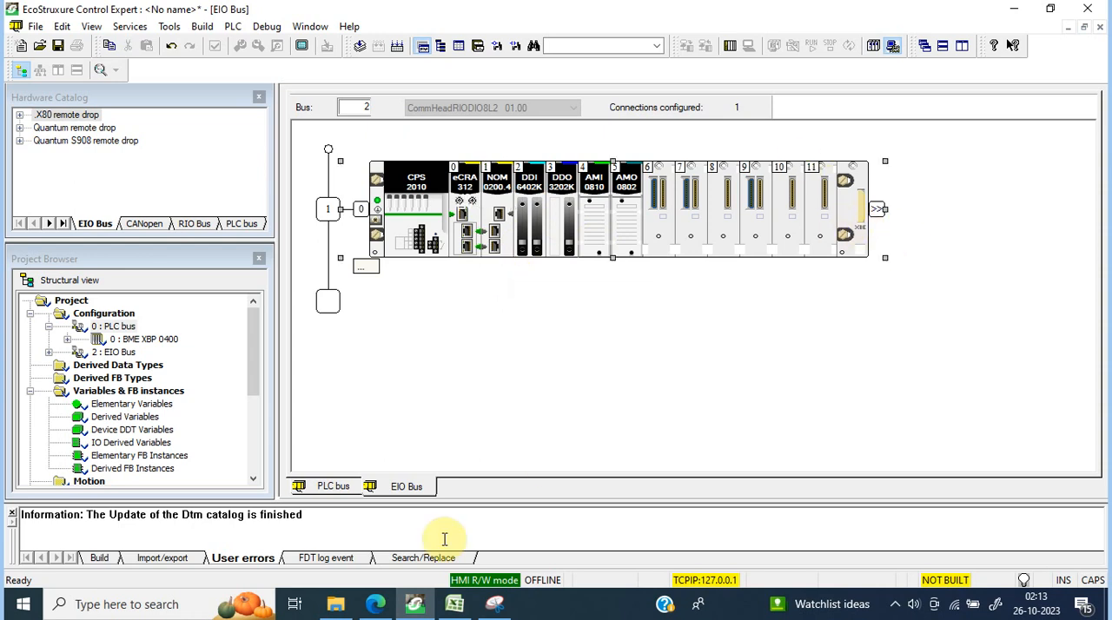
double_click(876, 218)
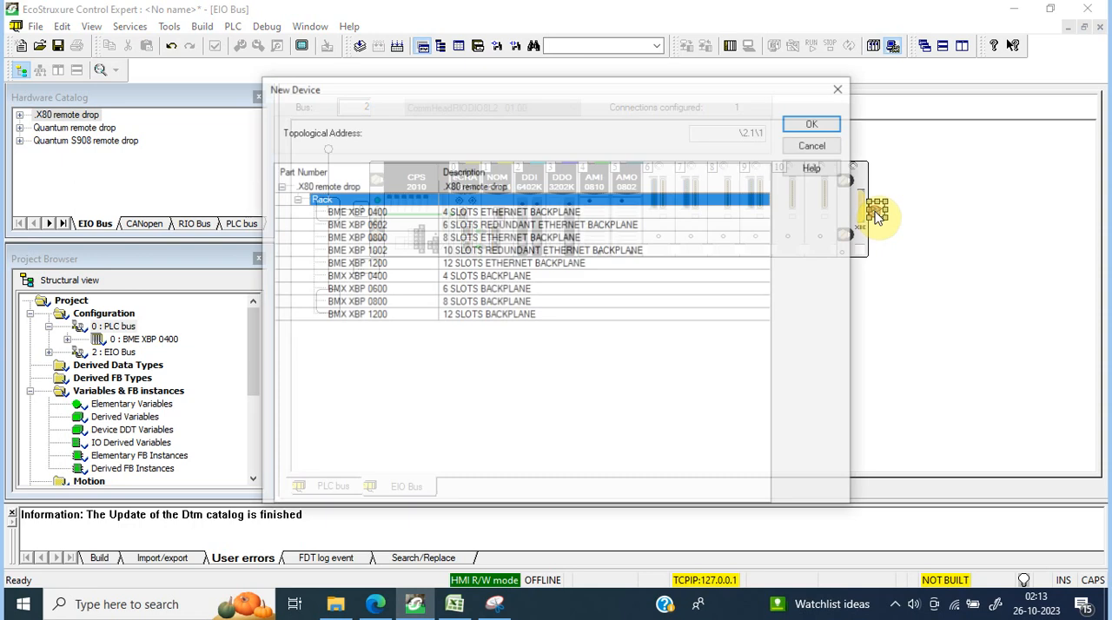
left_click(385, 240)
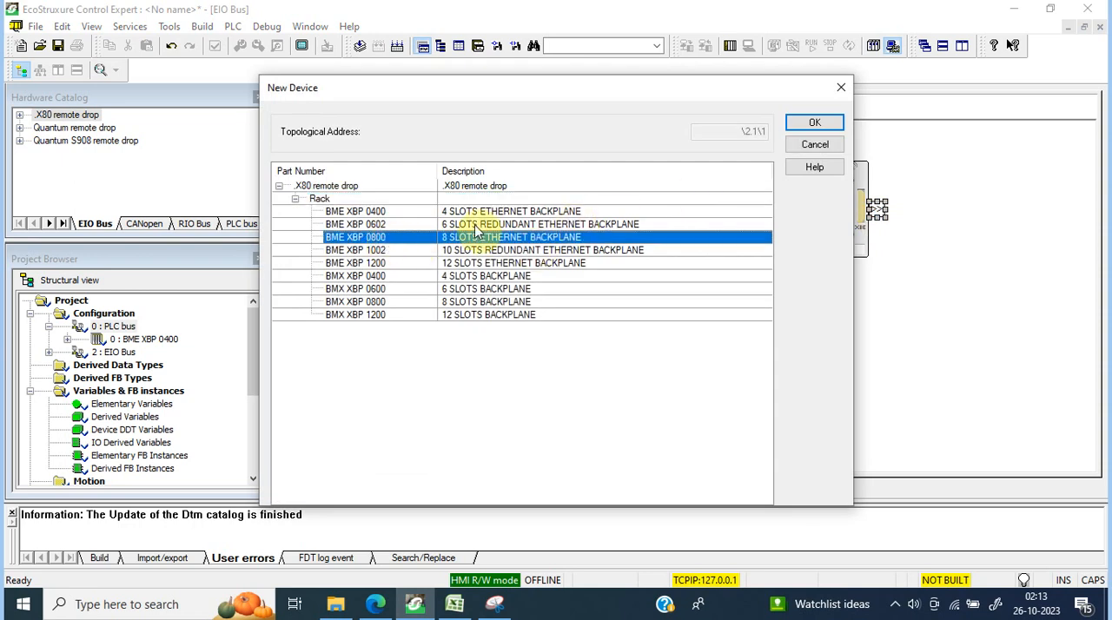
left_click(396, 212)
left_click(838, 119)
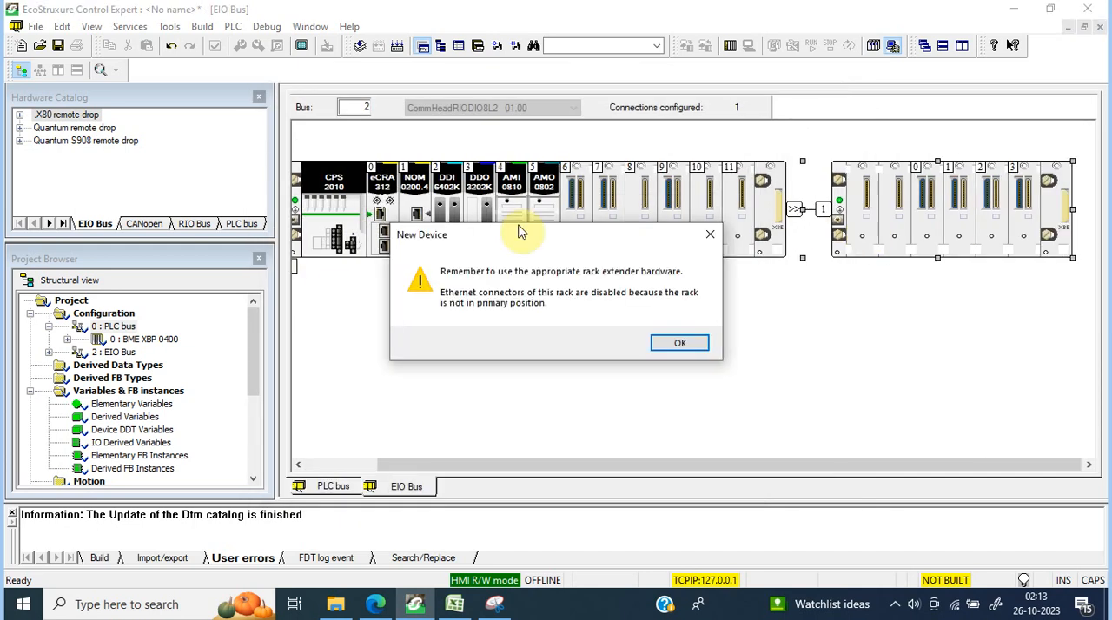
left_click(683, 344)
left_click(337, 228)
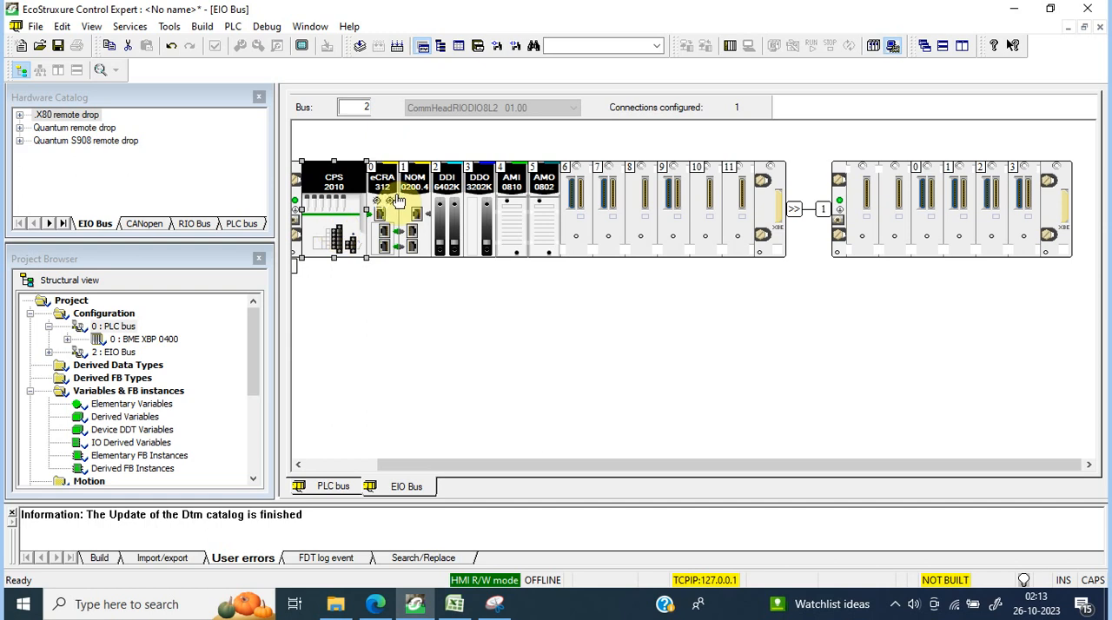
left_click(866, 206)
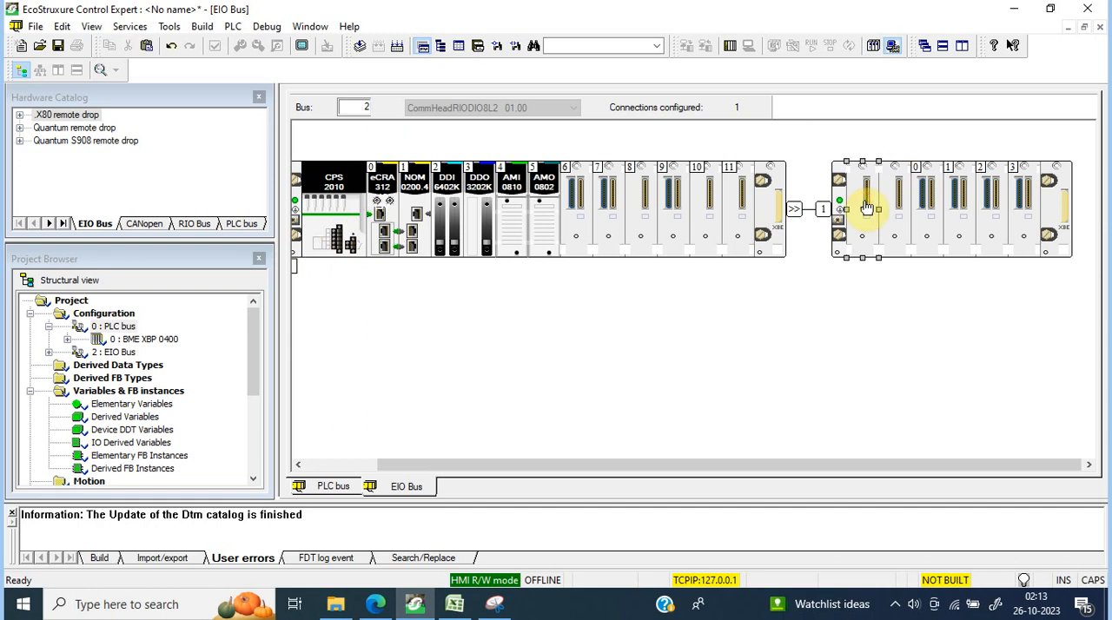
Step: Narrow the hardware catalog and project browser so that both racks of the remote drop fit in the bus view
left_click(773, 209)
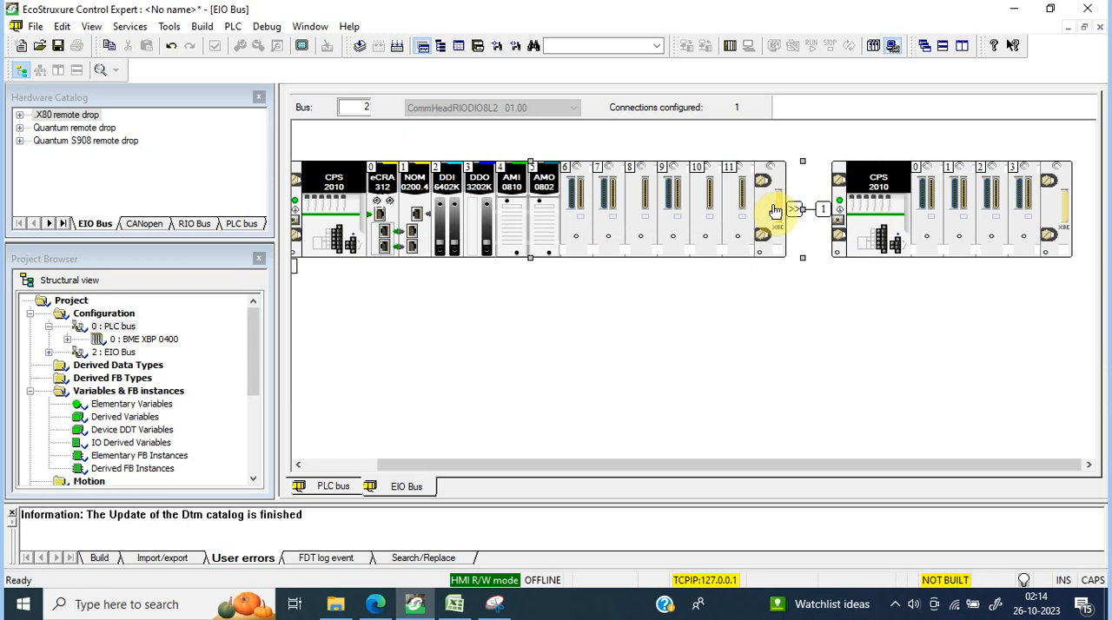
left_click(350, 467)
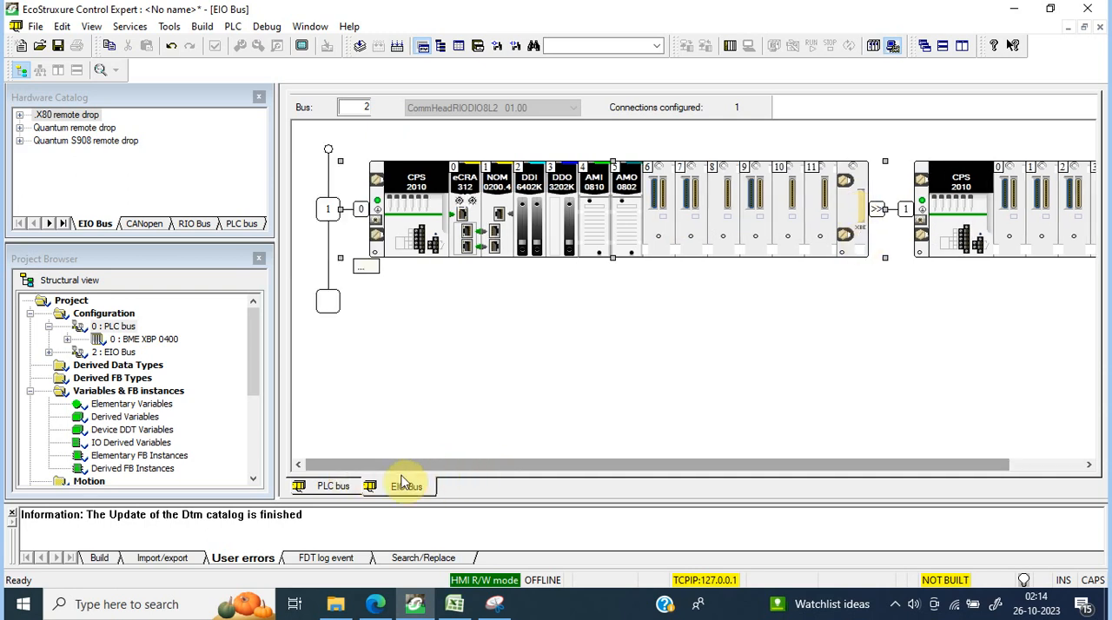
left_click_drag(396, 469, 536, 482)
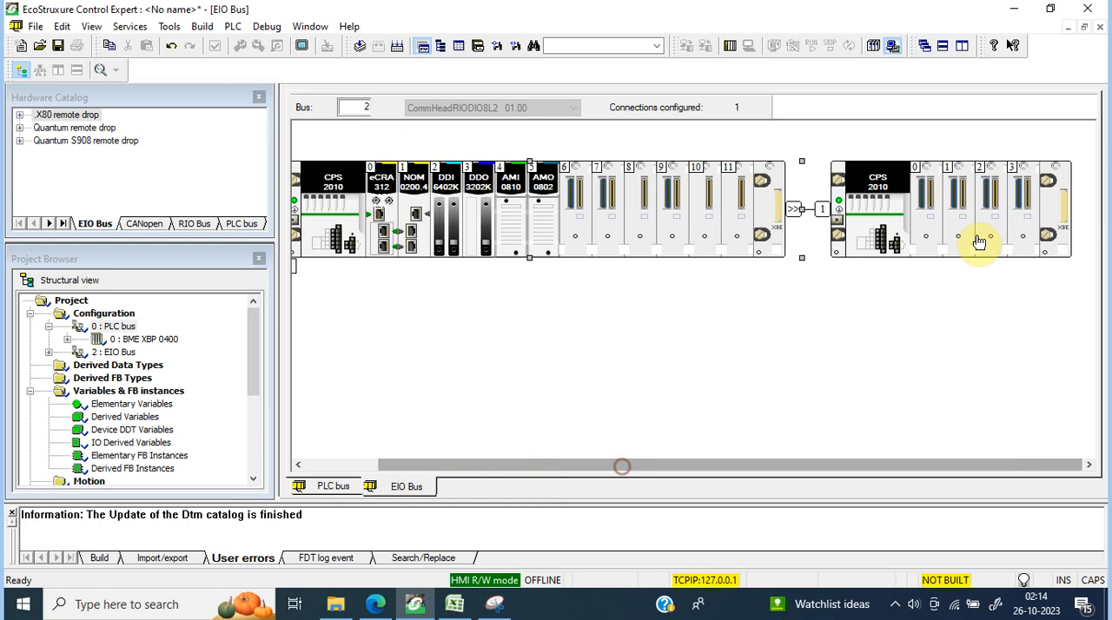
left_click(1064, 209)
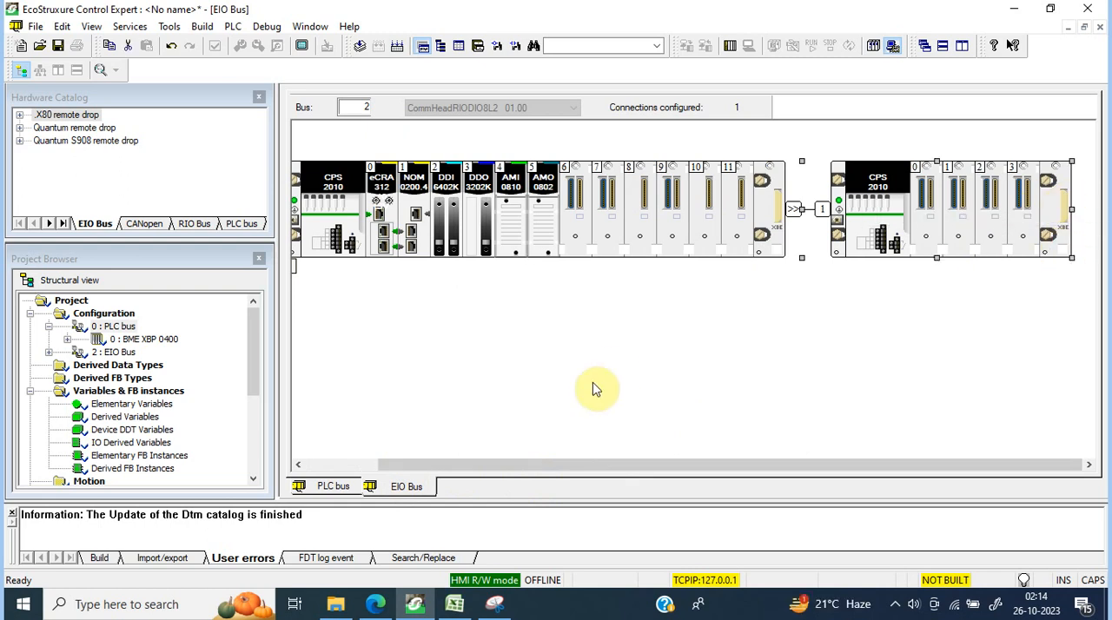
left_click_drag(436, 469, 424, 470)
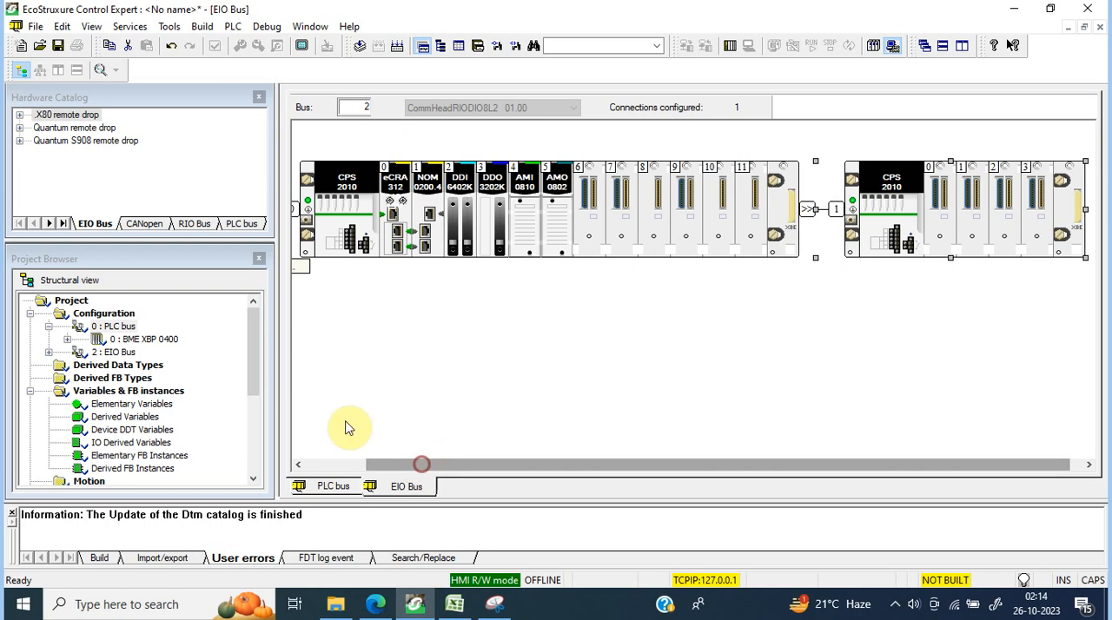
left_click_drag(277, 372, 134, 367)
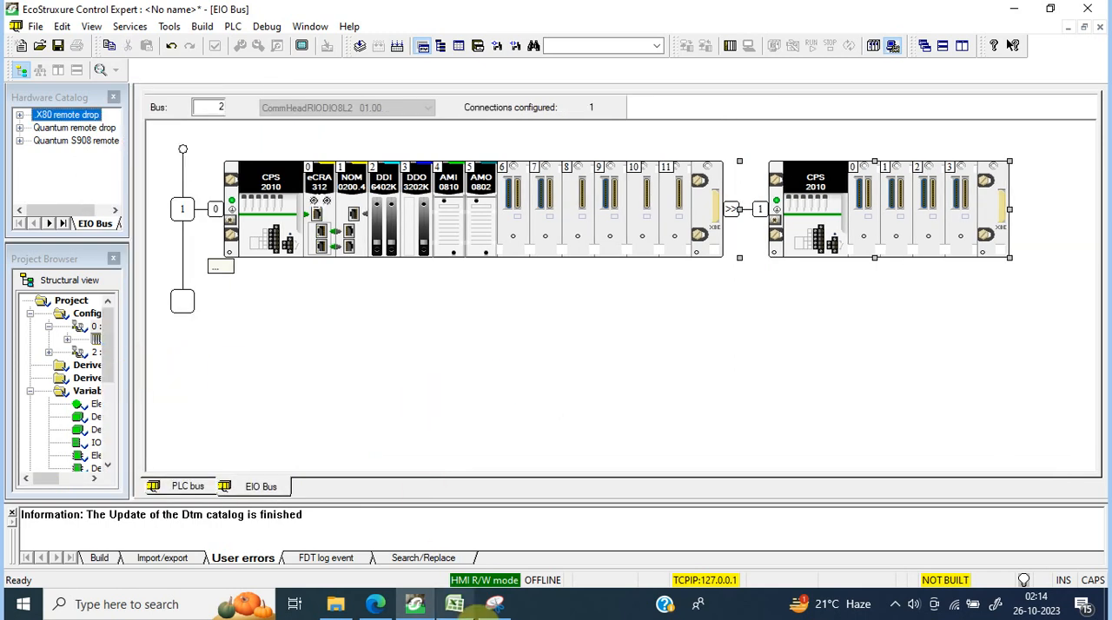
Step: Capture both racks of the remote drop with Snipping Tool and copy the snip to the clipboard
left_click(495, 604)
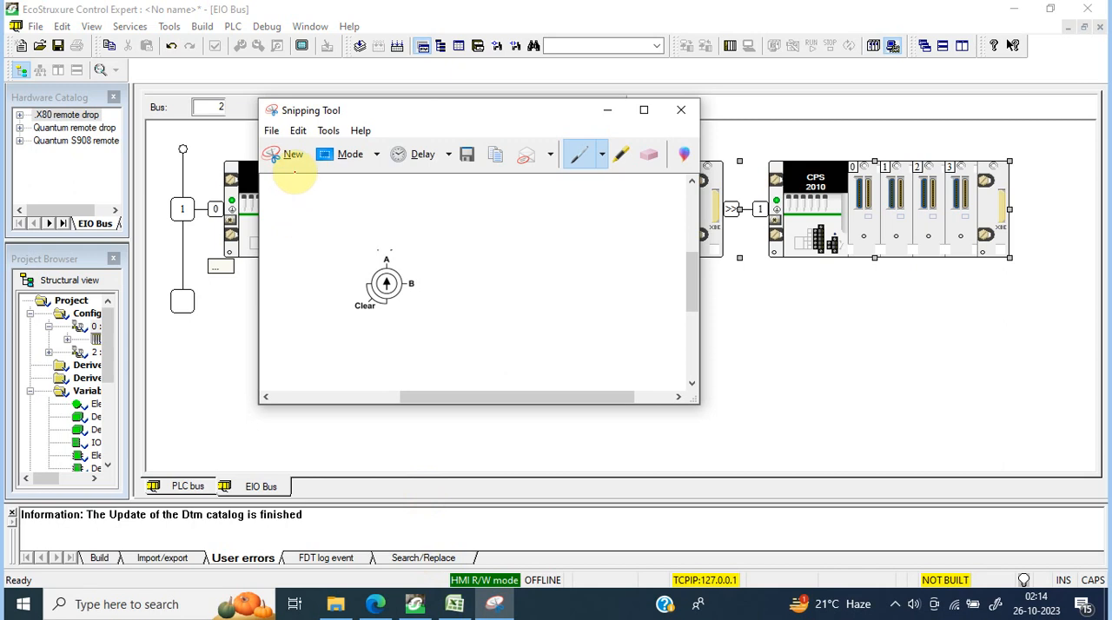
left_click(292, 155)
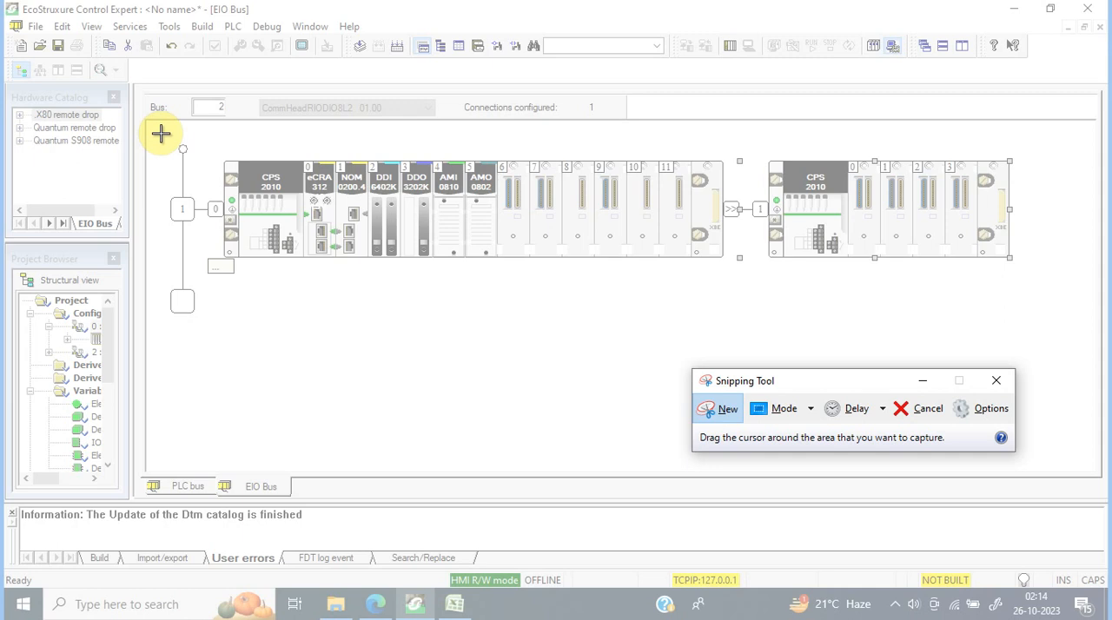
left_click_drag(161, 133, 1033, 279)
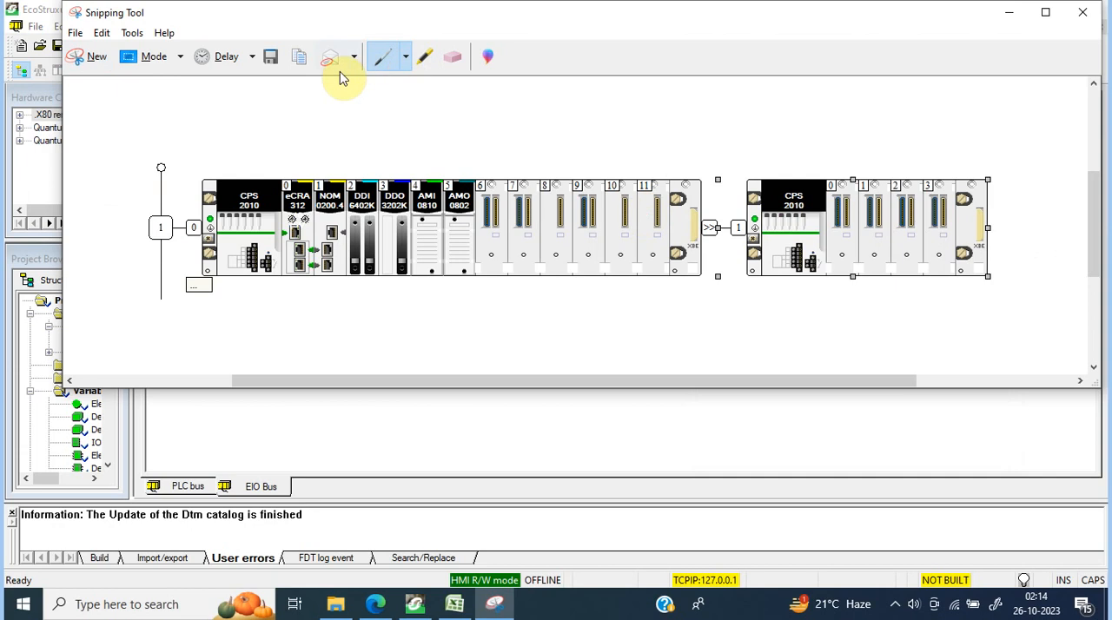
left_click(296, 55)
Step: Switch to Excel, paste the remote drop picture and place it below the primary and standby racks, from about cell C14
left_click(455, 604)
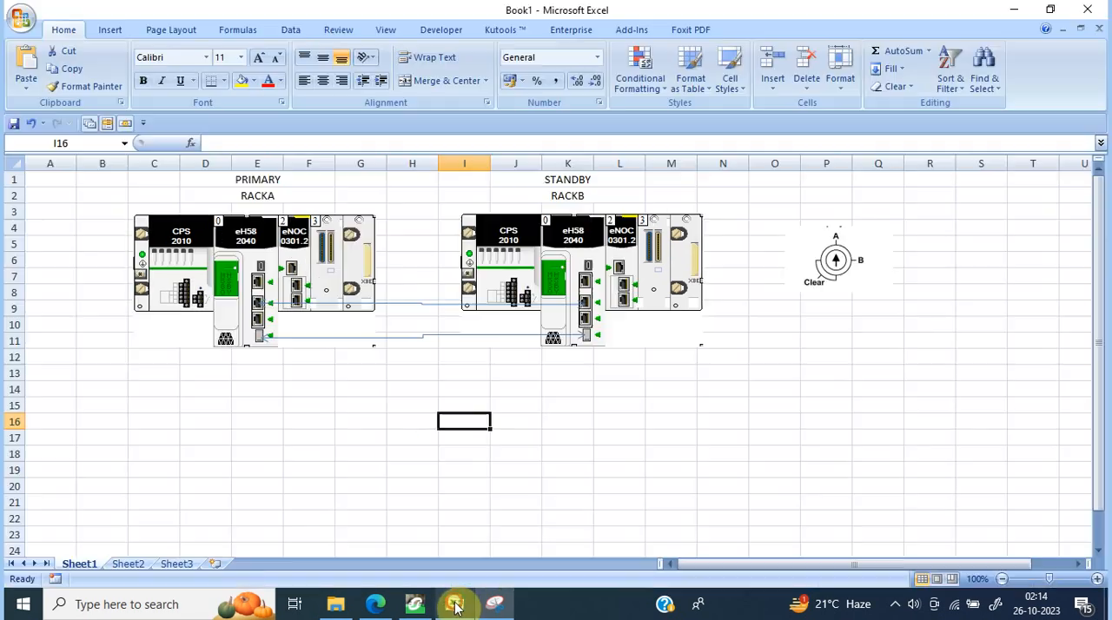
left_click(321, 436)
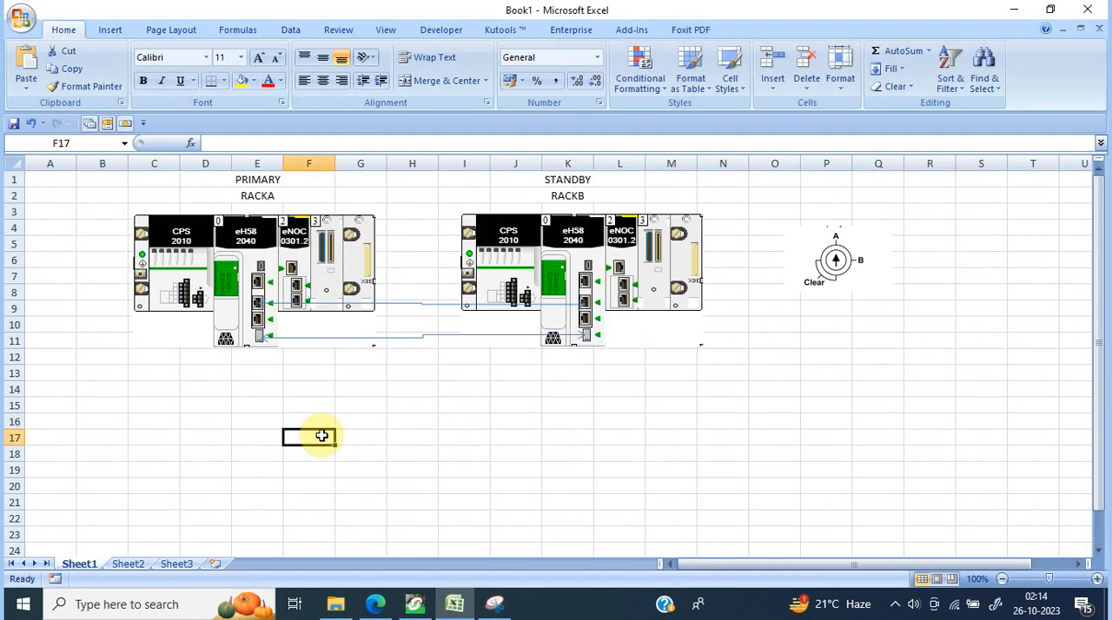
key("ctrl+v")
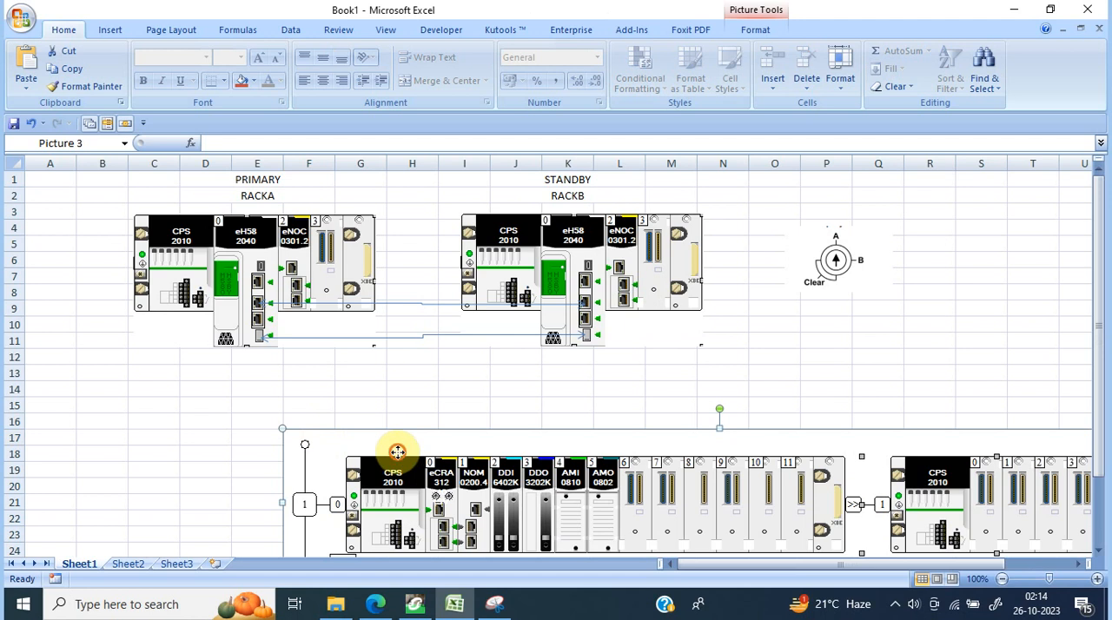
left_click_drag(397, 451, 242, 408)
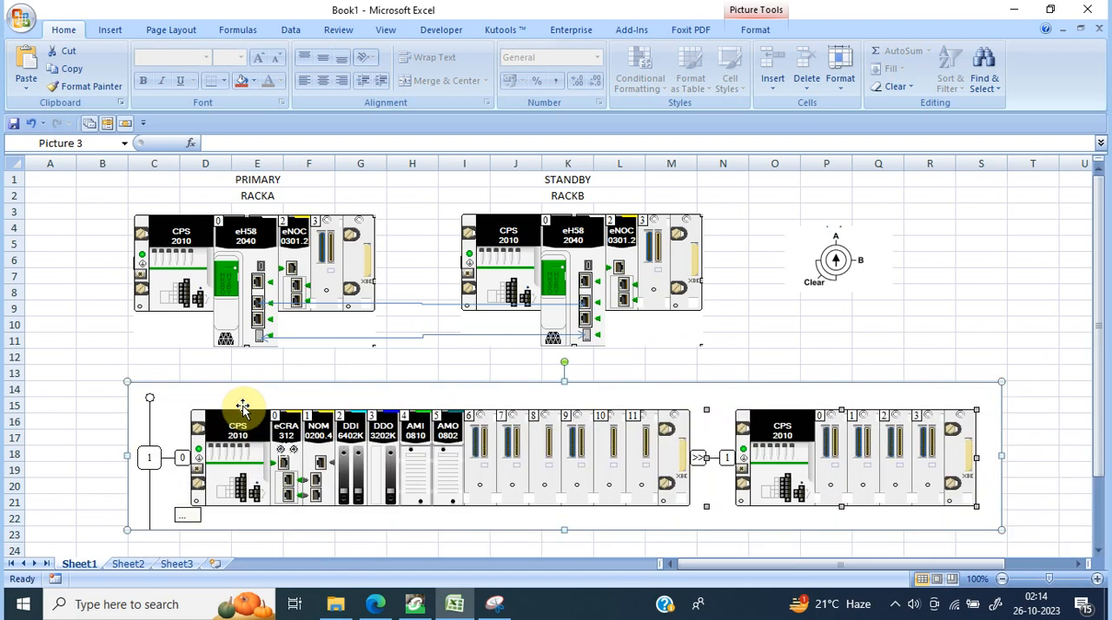
left_click(979, 306)
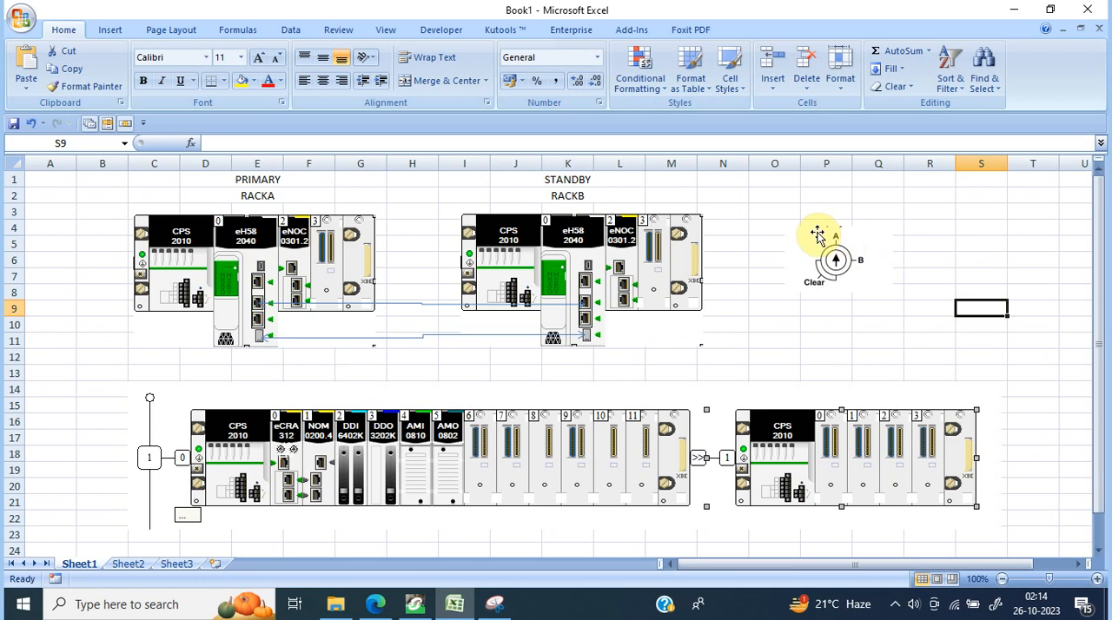
Step: Draw an elbow connector from the primary CPU's Ethernet port to the upper Ethernet port of the remote drop's eCRA 312
left_click(860, 263)
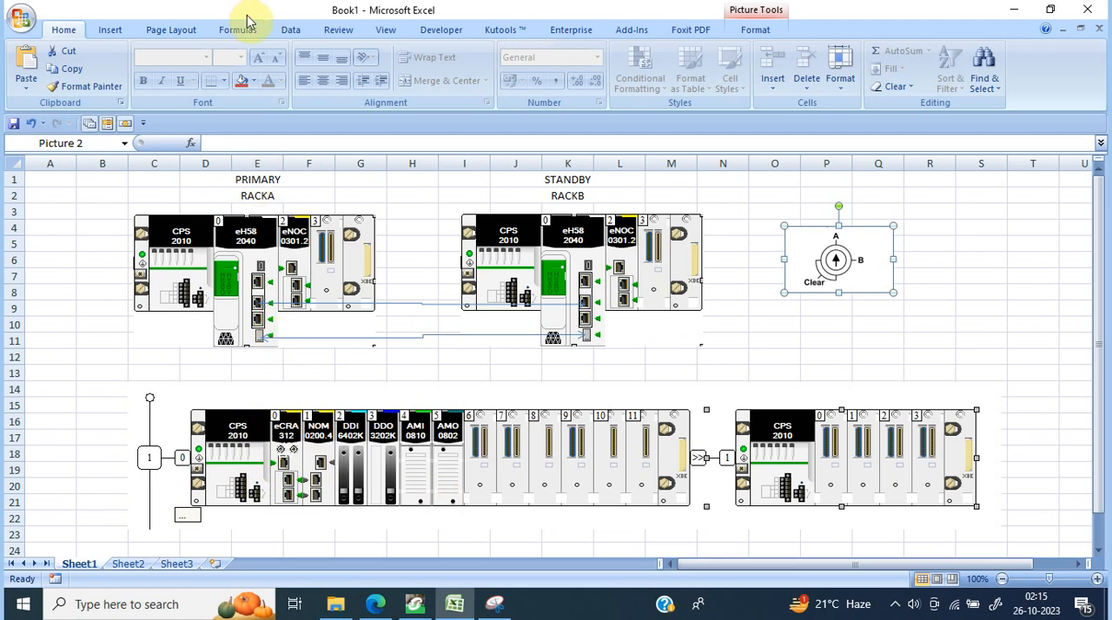
left_click(111, 28)
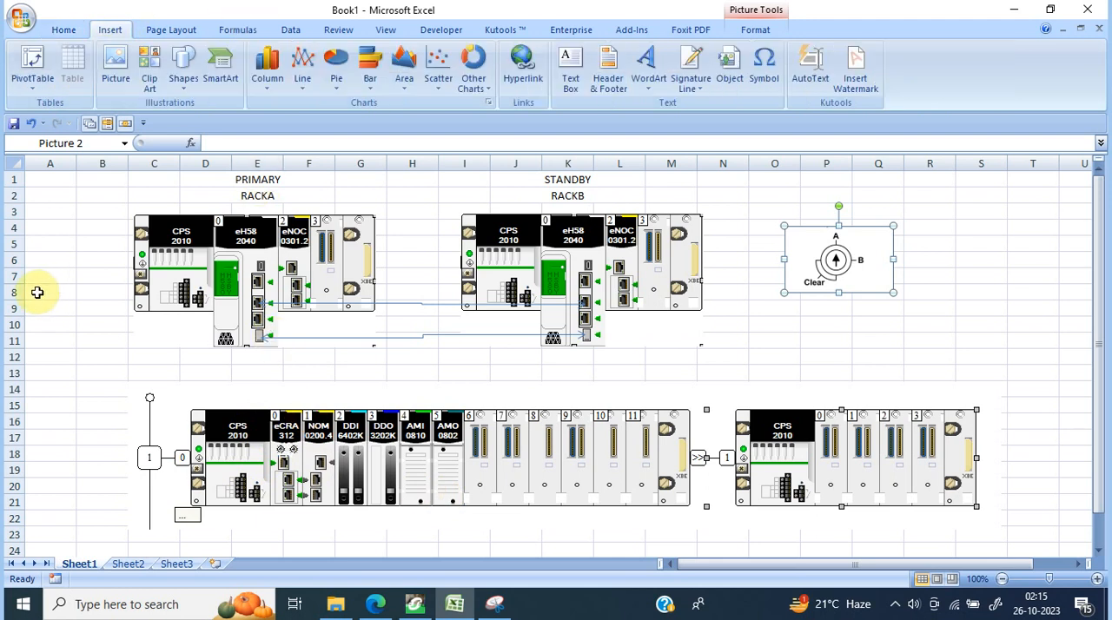
left_click(183, 82)
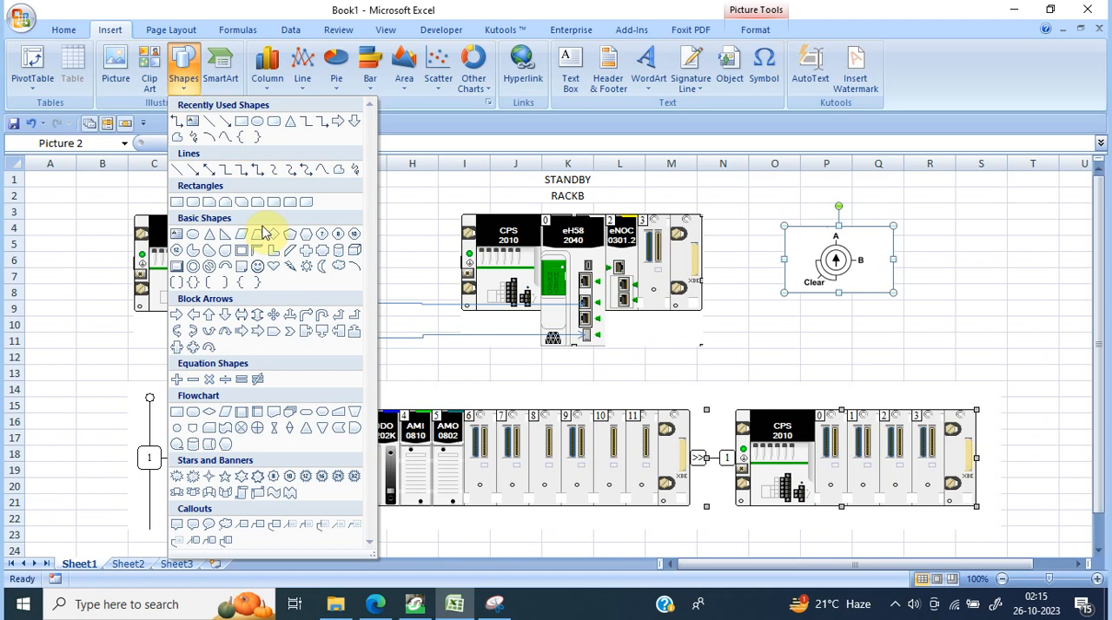
left_click(257, 170)
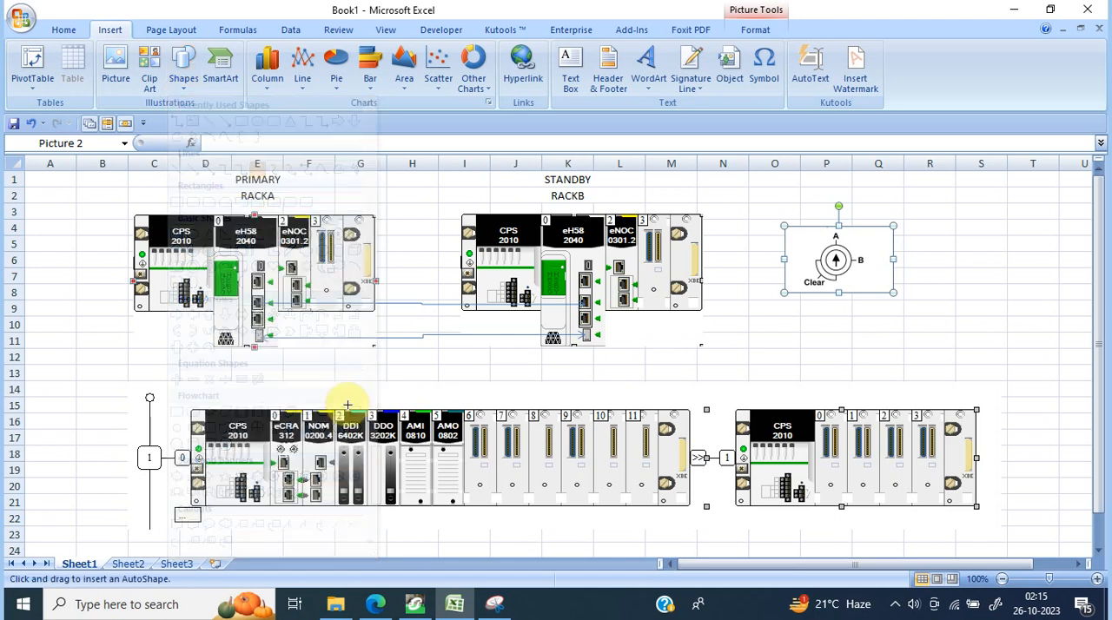
mouse_move(258, 321)
left_mouse_down()
mouse_move(255, 431)
mouse_move(290, 478)
left_mouse_up()
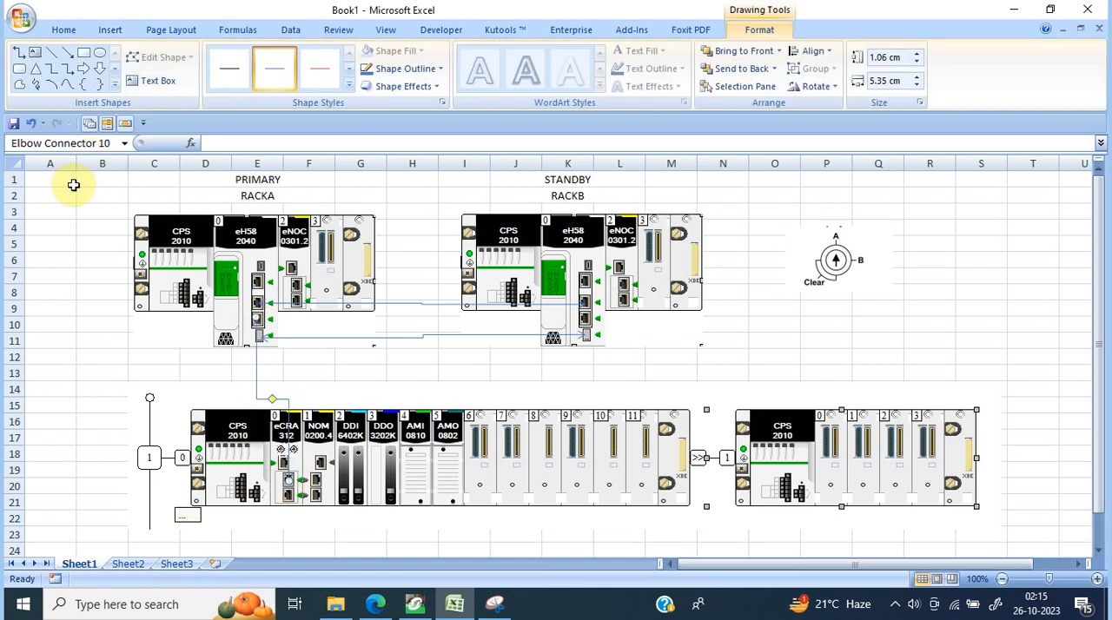
Step: Draw a second elbow connector from the eCRA 312's lower Ethernet port to the standby CPU's Ethernet port
left_click(19, 52)
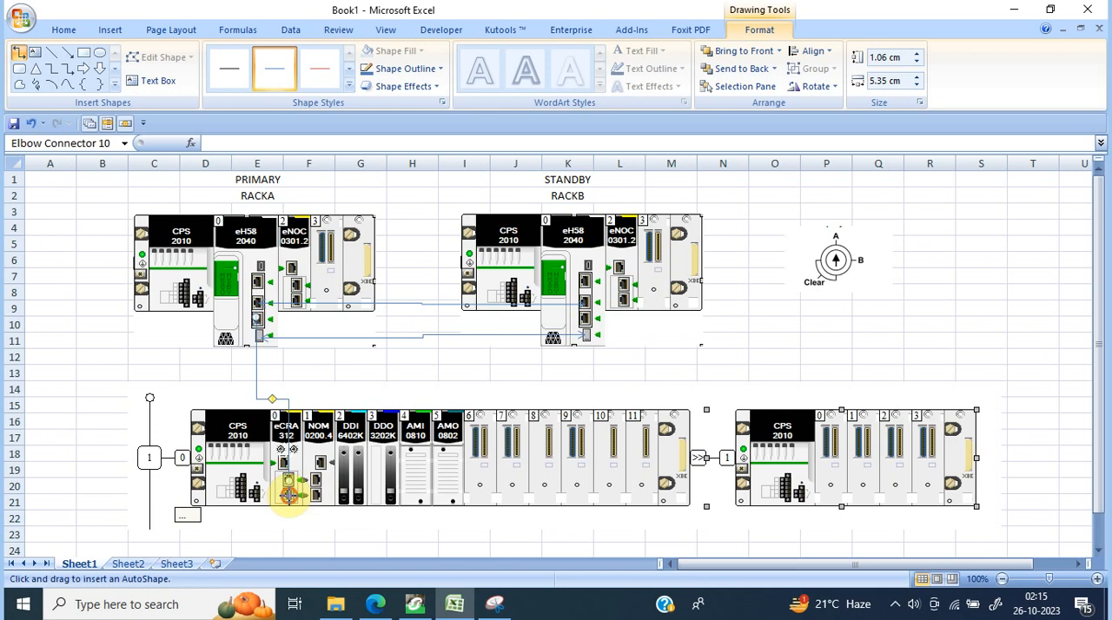
left_click_drag(290, 489, 582, 322)
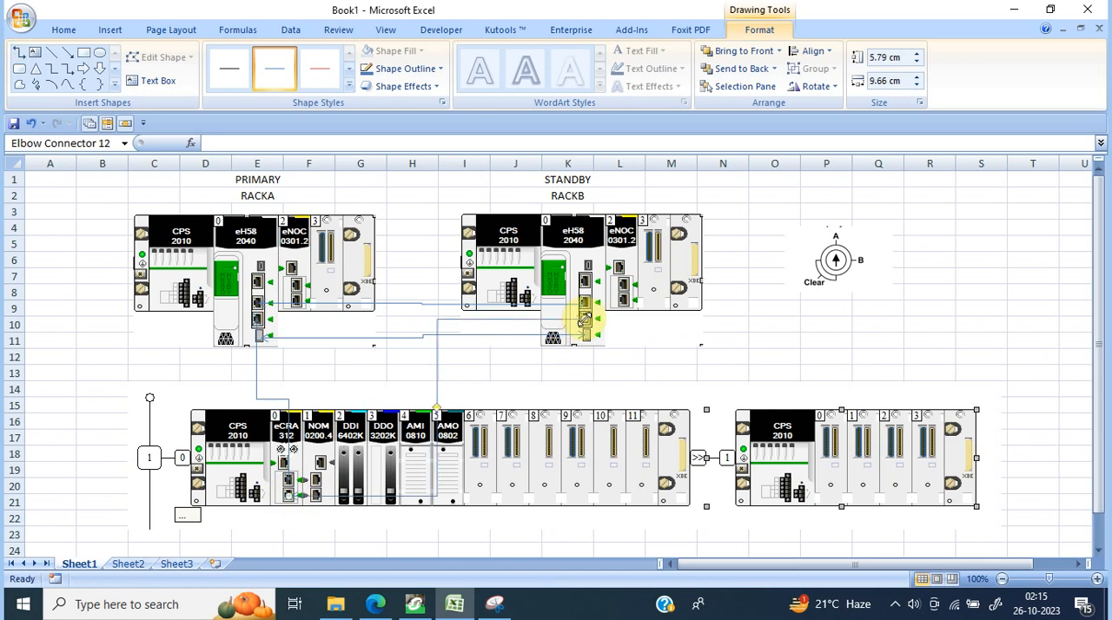
left_click(808, 355)
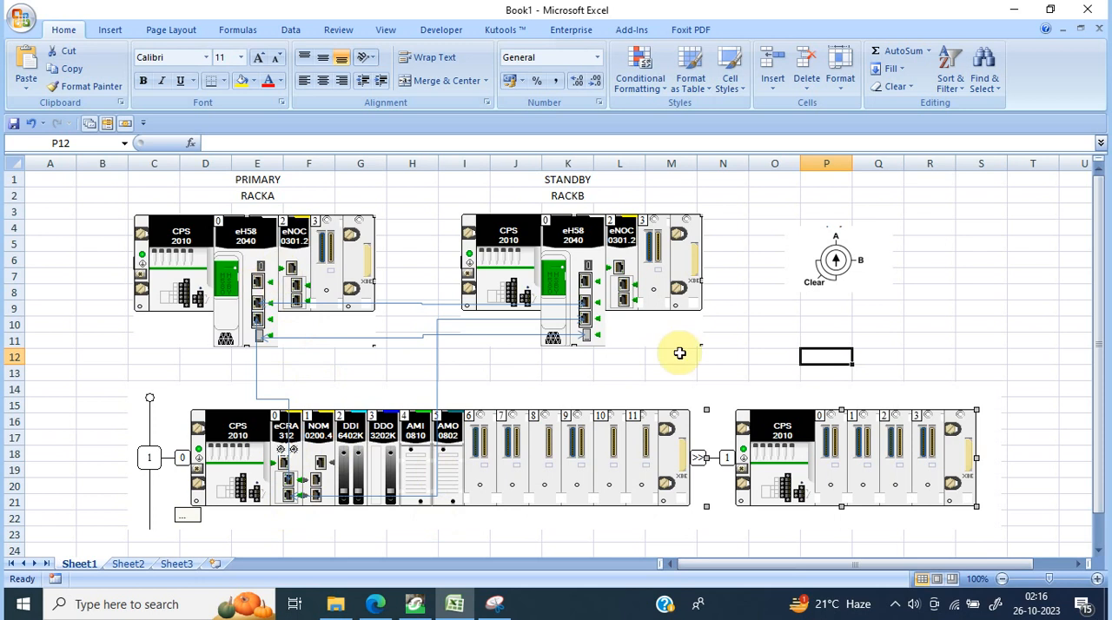
left_click(755, 358)
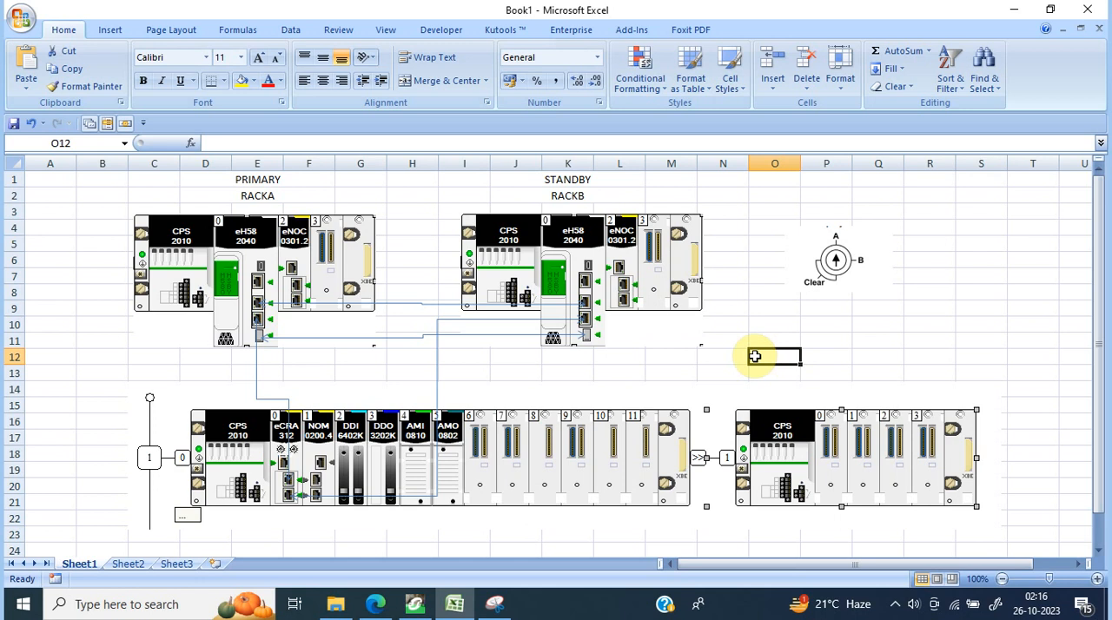
Step: Switch to EcoStruxure Control Expert, widen the hardware catalog and project browser, and open the BME H58 2040 CPU on the PLC bus
left_click(414, 604)
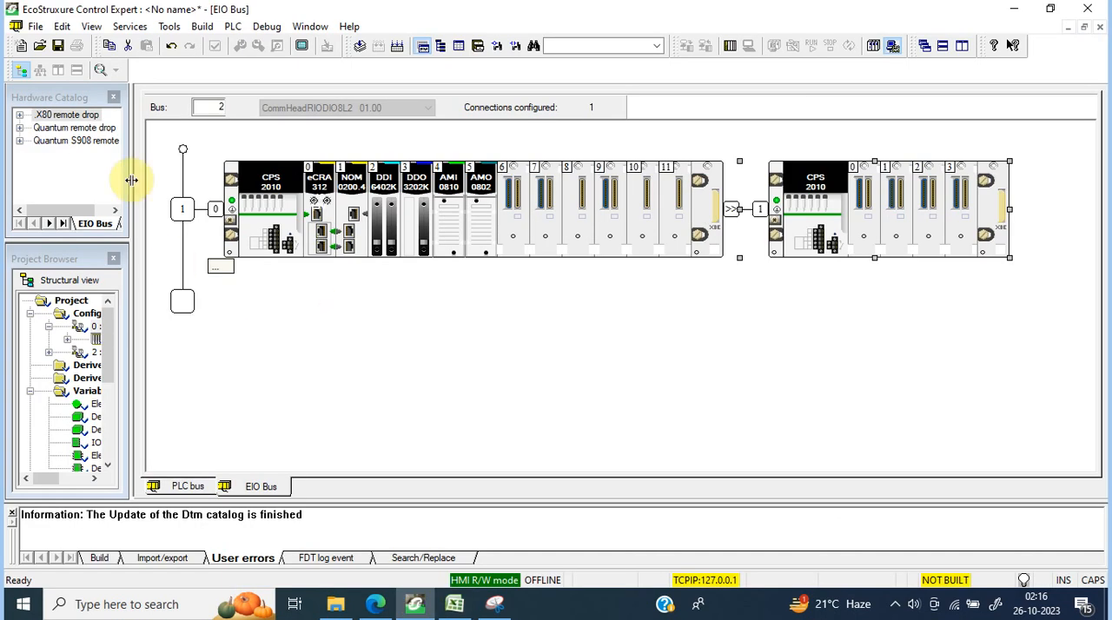
left_click_drag(130, 180, 281, 182)
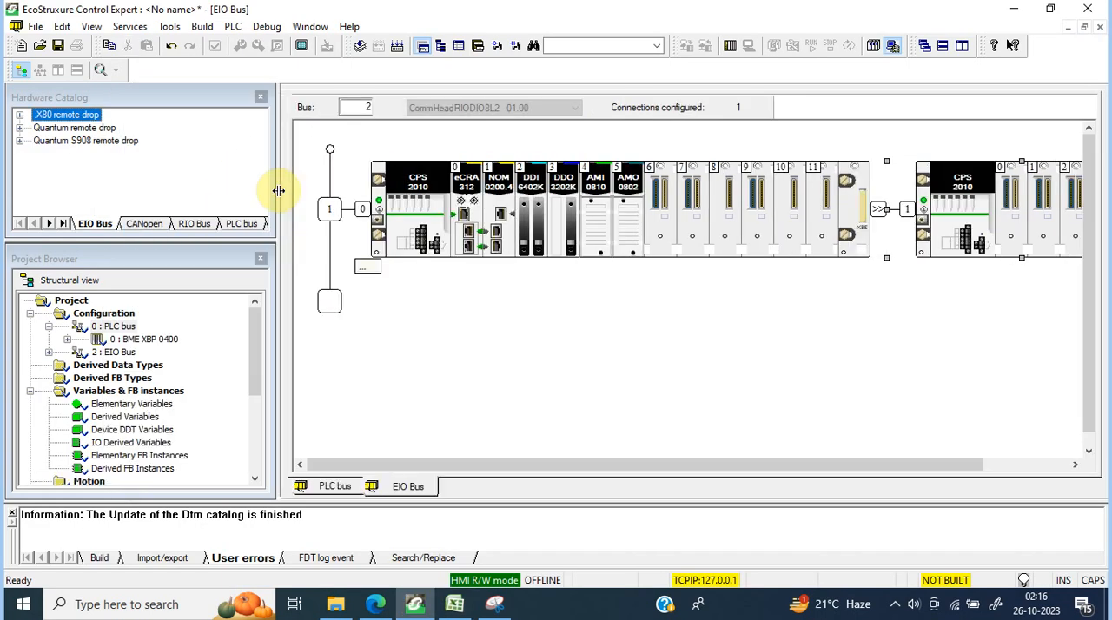
double_click(114, 327)
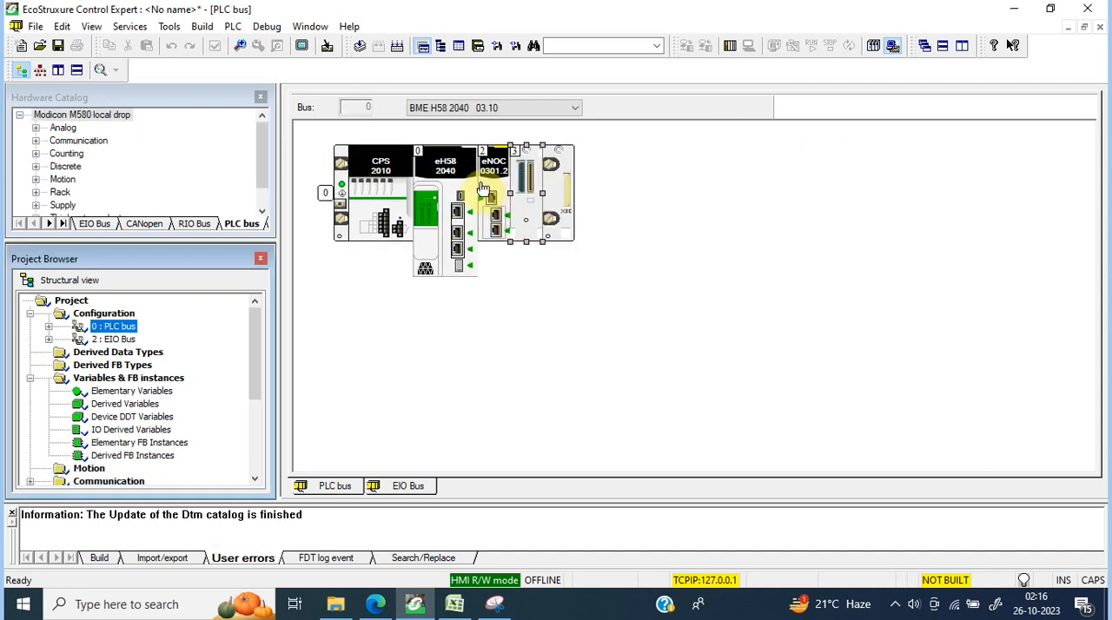
double_click(446, 162)
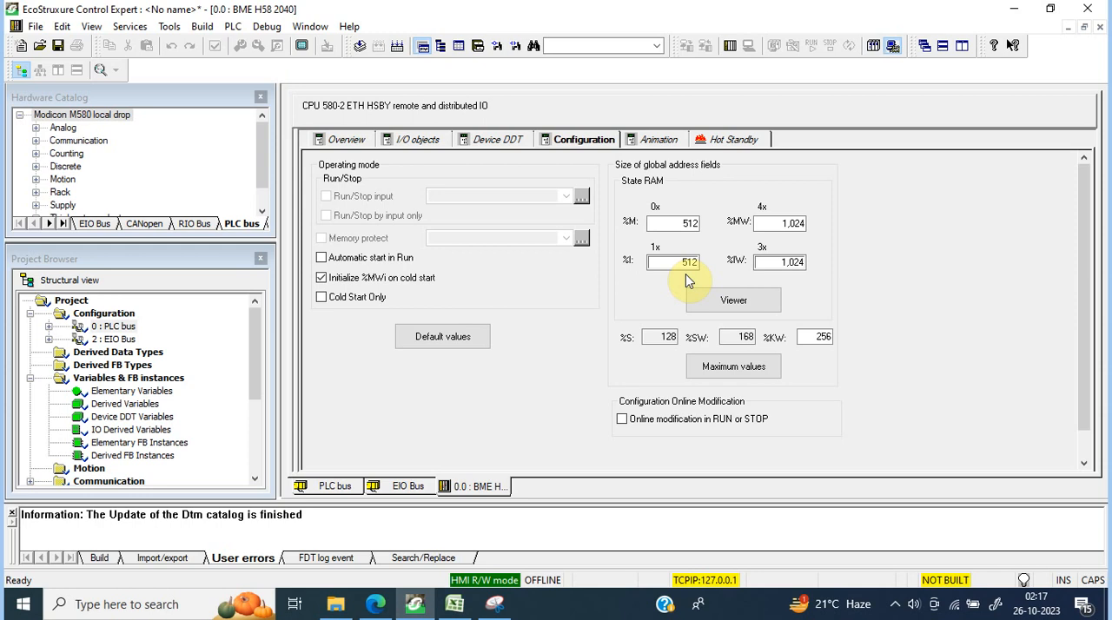
Step: Review the CPU's I/O objects, device DDT and configuration settings
left_click(414, 148)
left_click(493, 141)
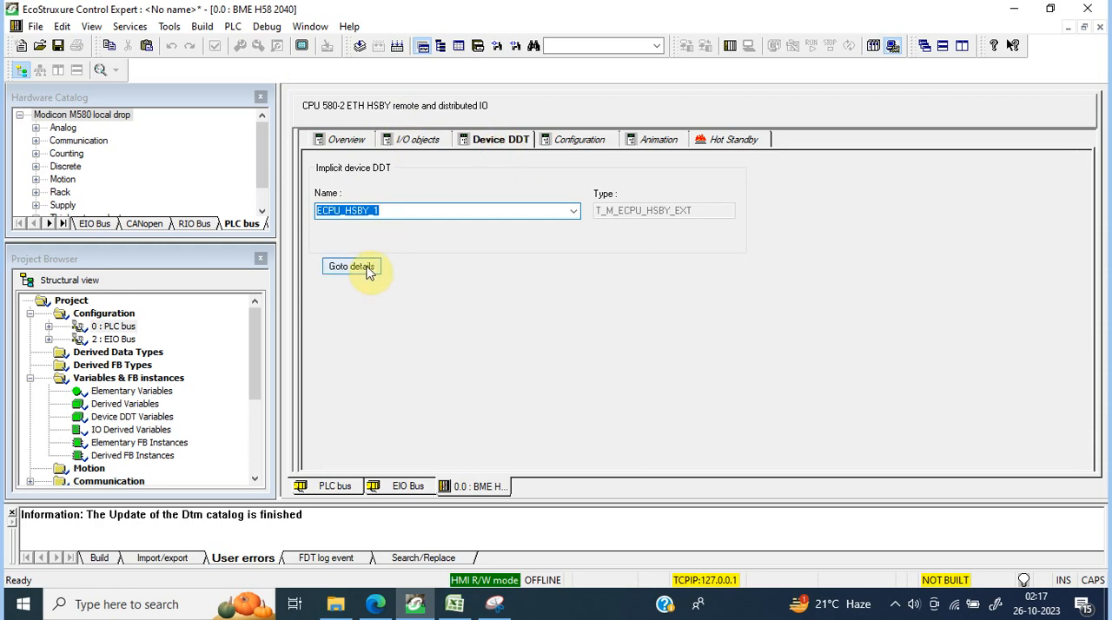
left_click(601, 145)
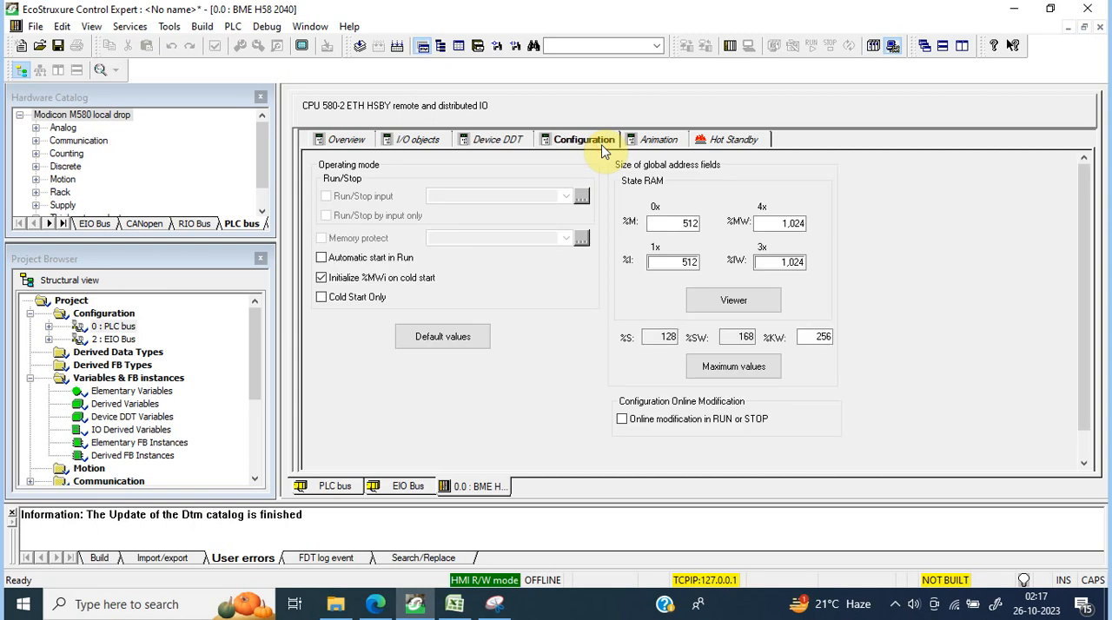
Step: Examine the CPU's animation screen, including the task, real-time clock and system information pages, and close it
left_click(653, 137)
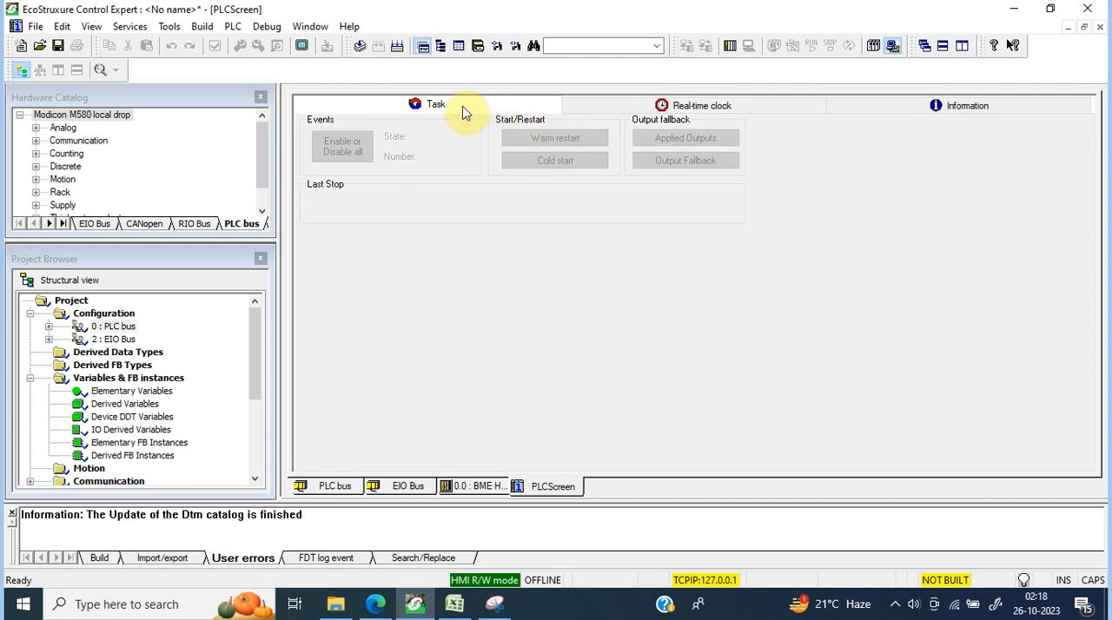
left_click(717, 116)
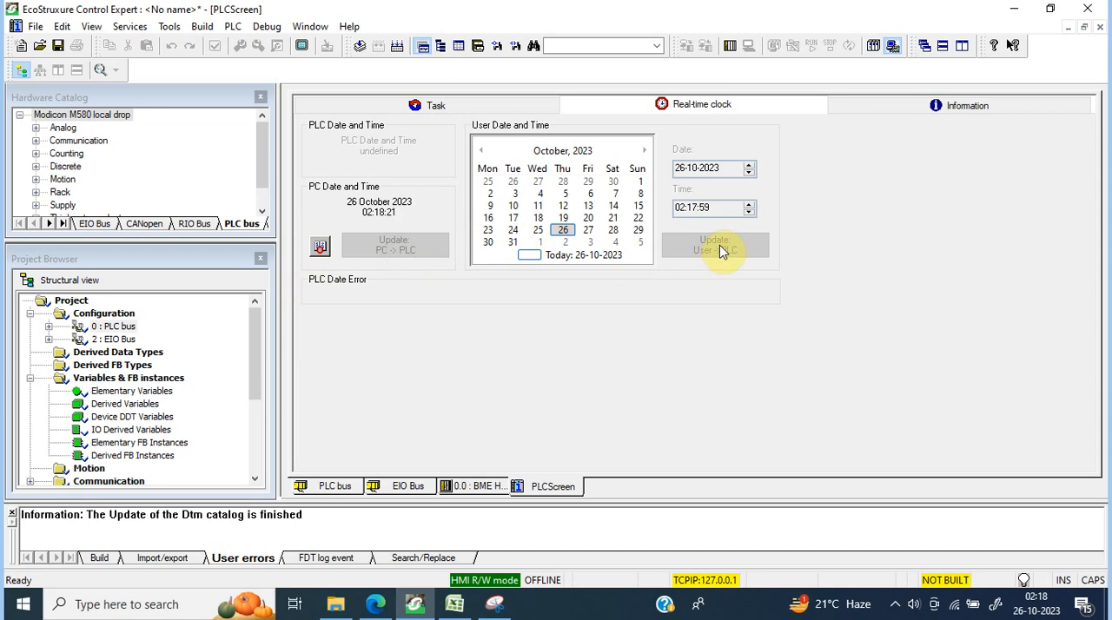
left_click(897, 108)
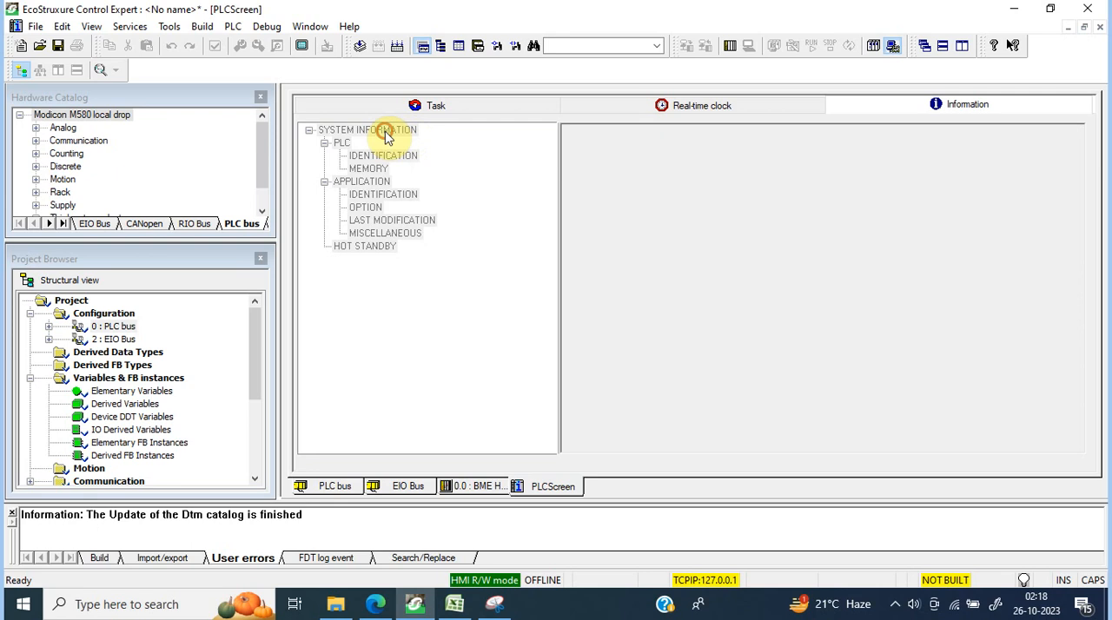
left_click(365, 160)
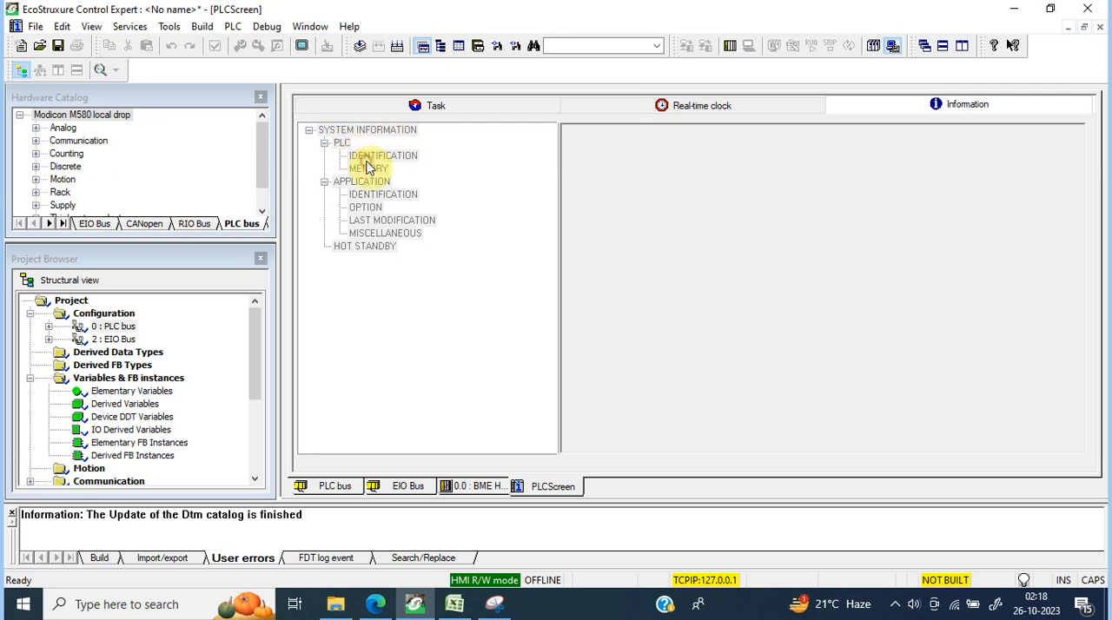
left_click(384, 209)
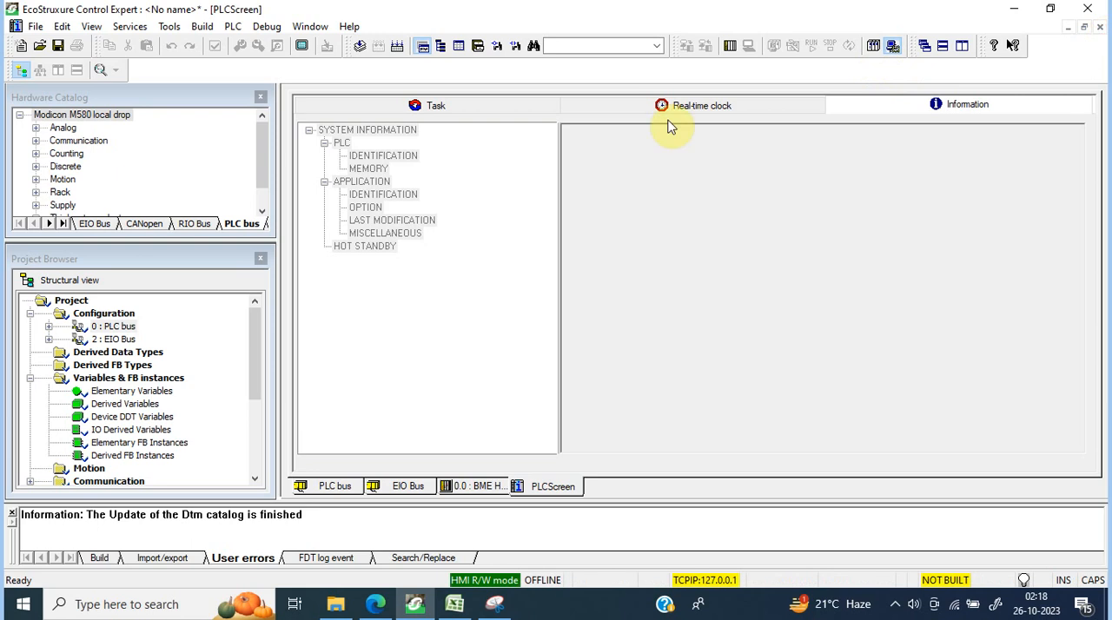
left_click(1099, 27)
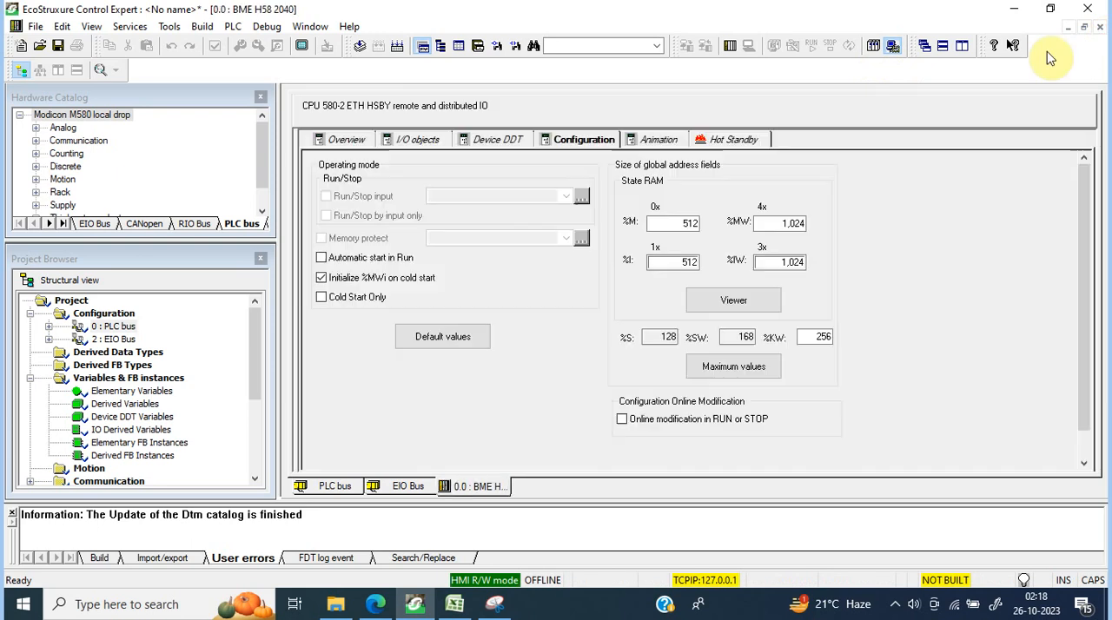
Step: View the details of the CPU's device DDT in the Data Editor, return to the CPU's settings and close them
left_click(508, 140)
left_click(359, 267)
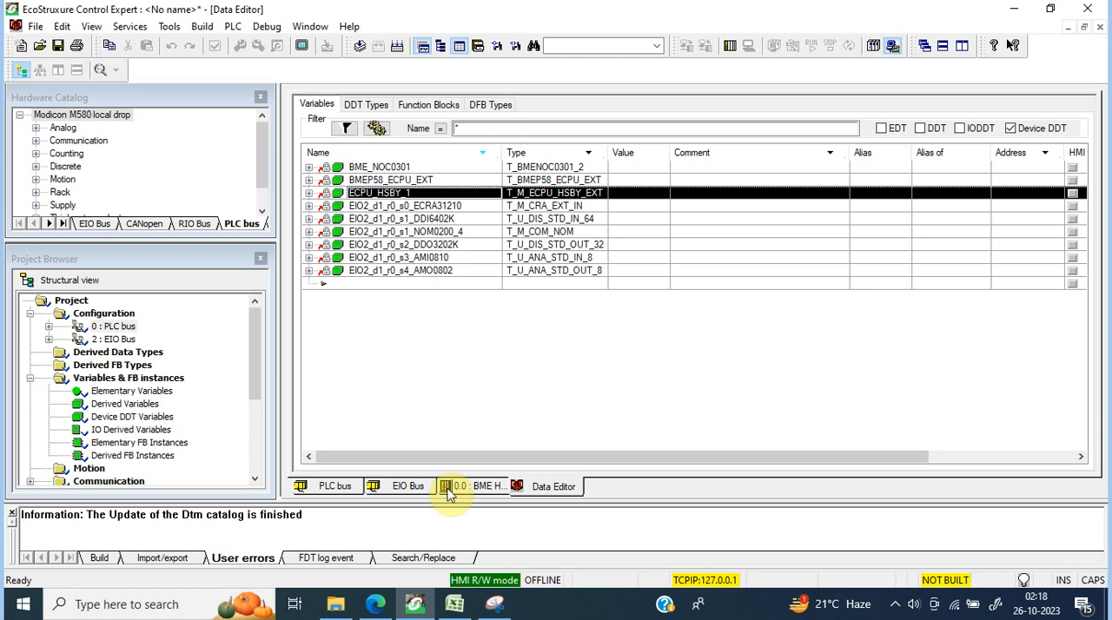
left_click(345, 489)
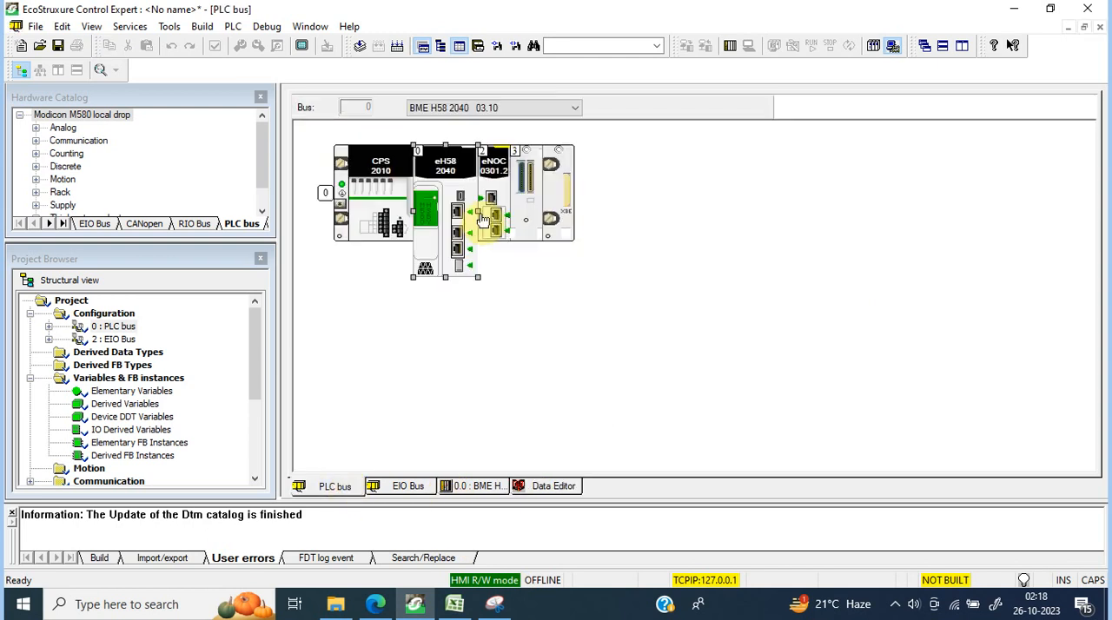
double_click(445, 168)
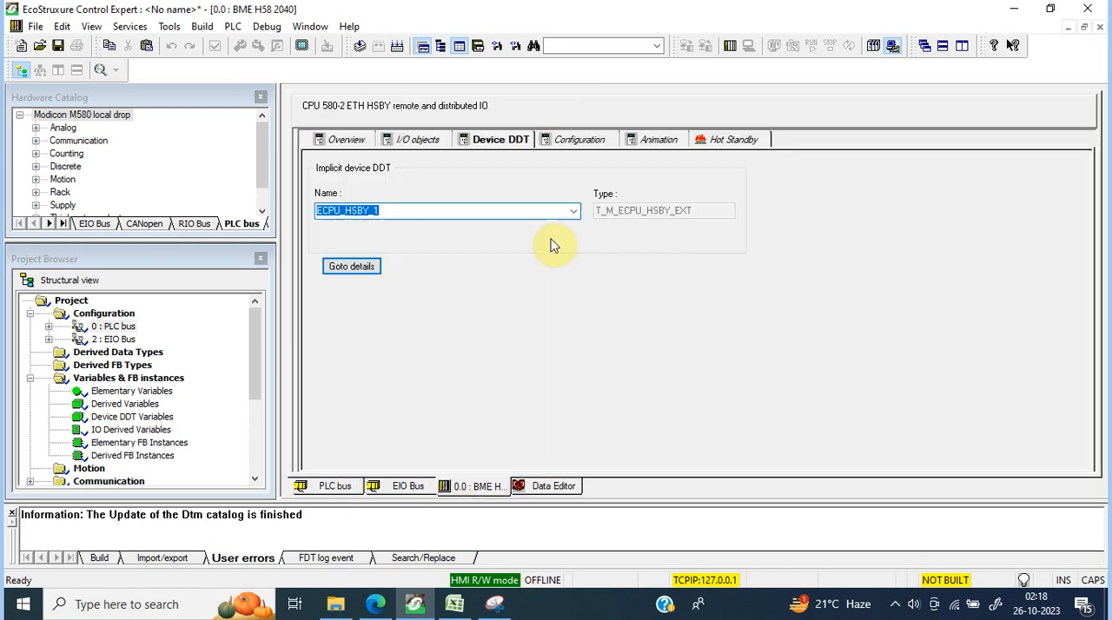
left_click(1099, 27)
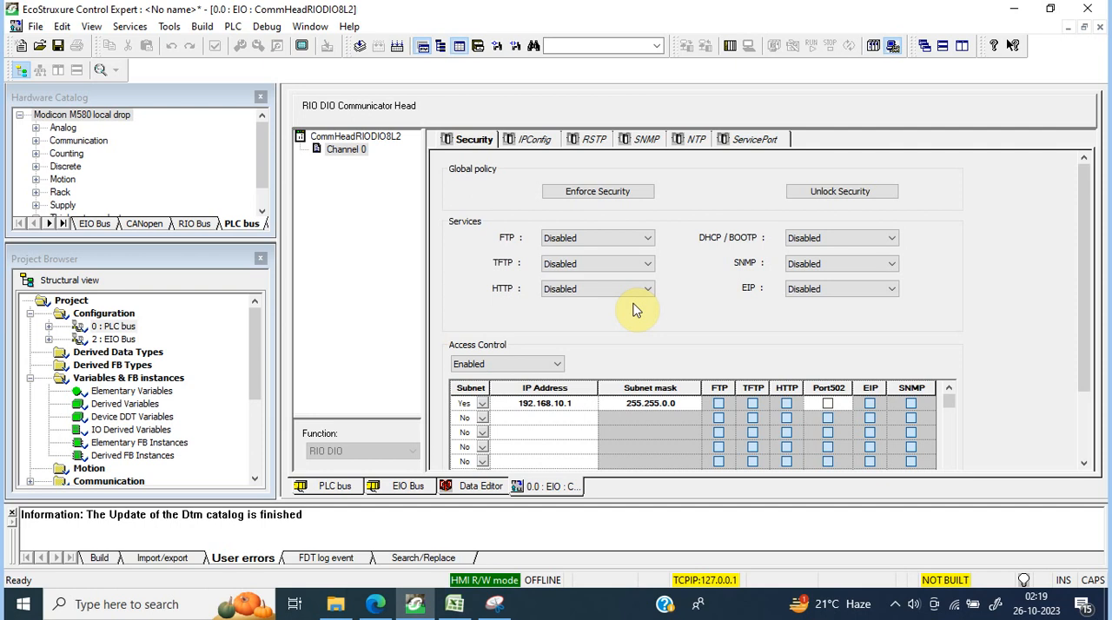
Step: Toggle Port502 access for 192.168.10.1 in the communicator head's security settings and validate the modifications
left_click(828, 404)
left_click(828, 404)
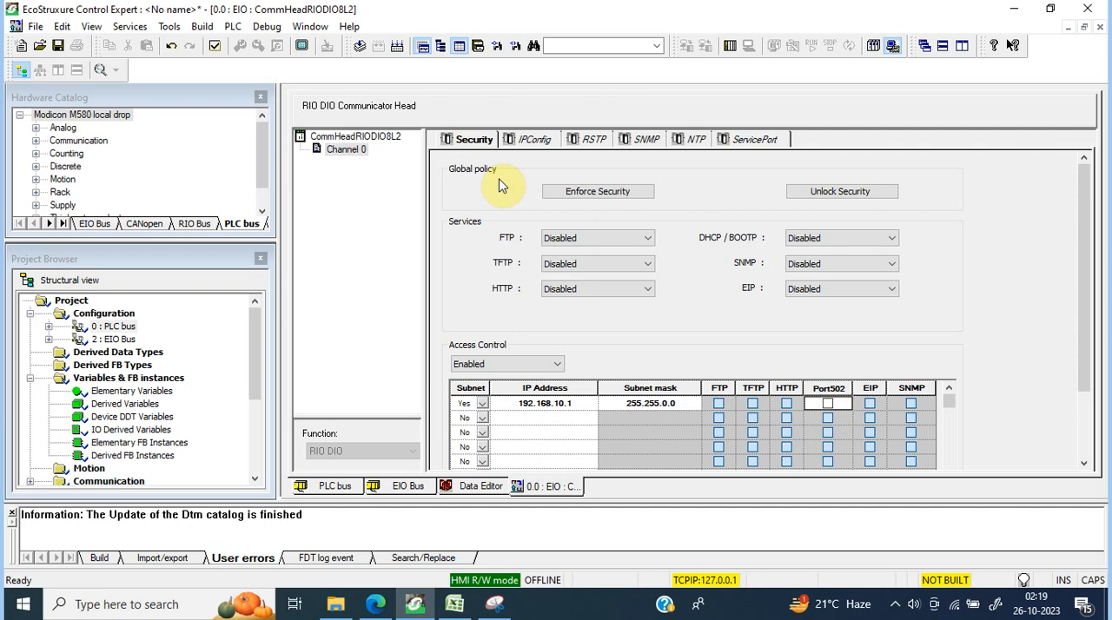
left_click(544, 143)
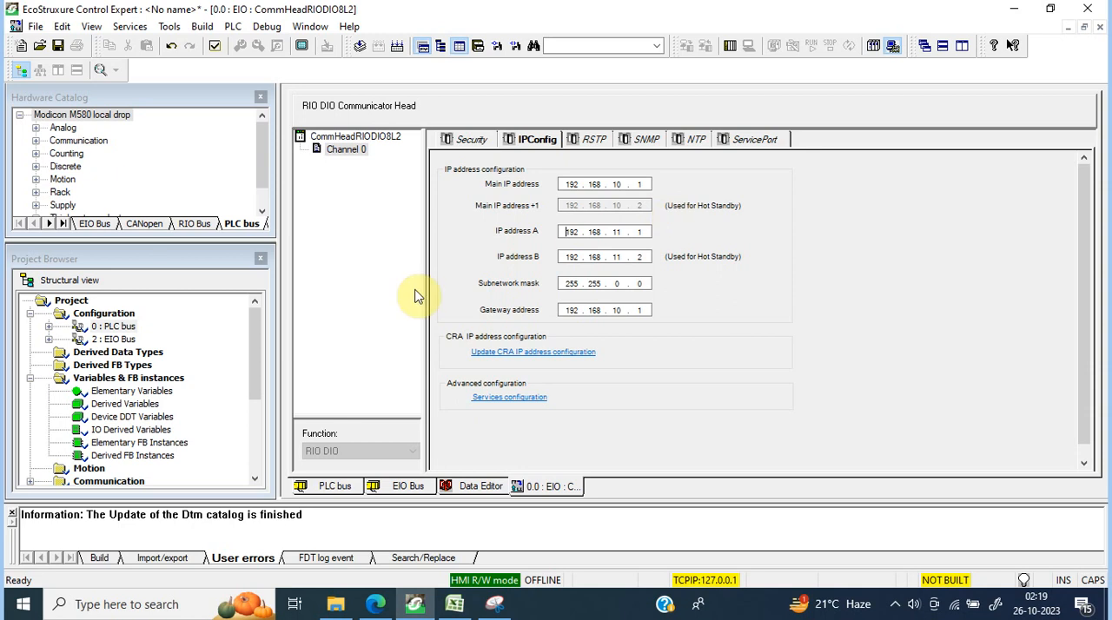
left_click(213, 47)
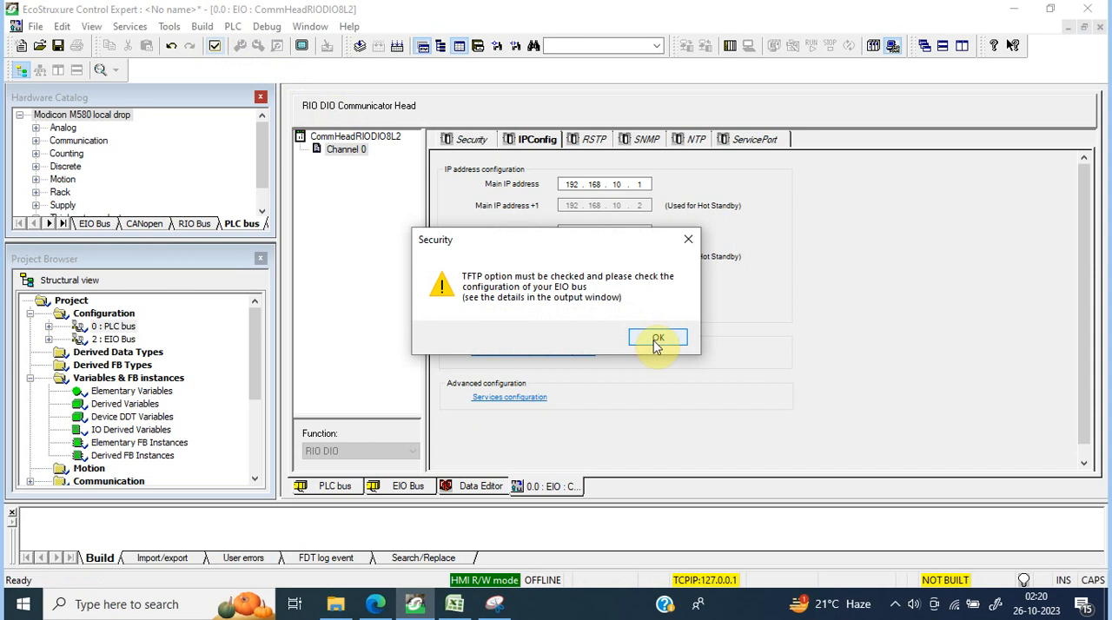
left_click(656, 339)
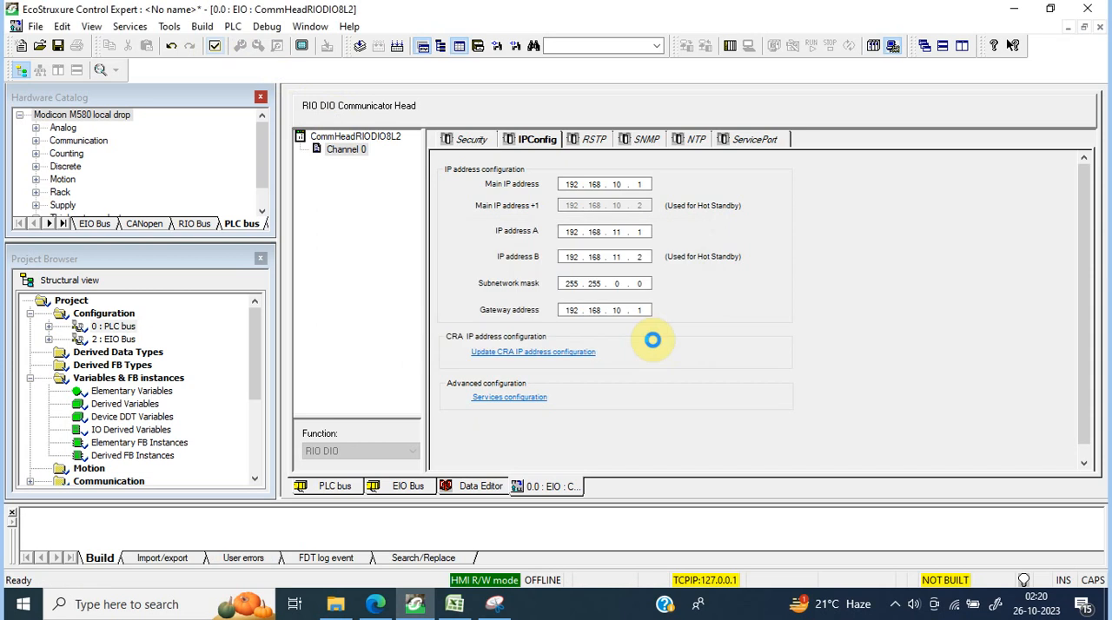
Step: Try the PLC address 200.200.0.21 with TCPIP media in the address settings and close them without applying
left_click(233, 25)
left_click(258, 61)
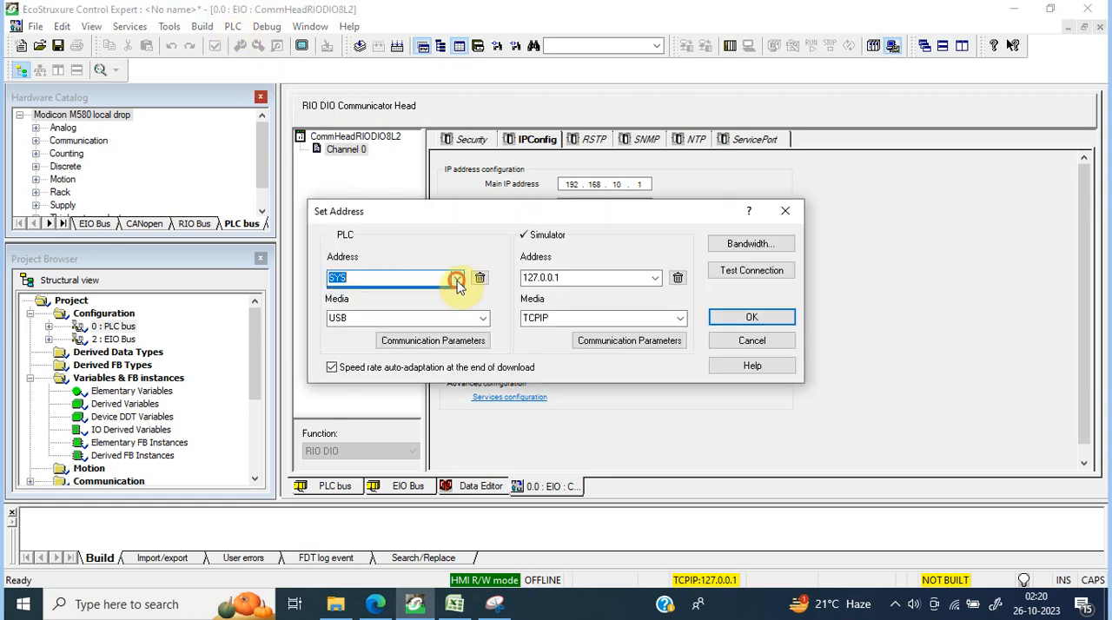
left_click(456, 278)
left_click(423, 295)
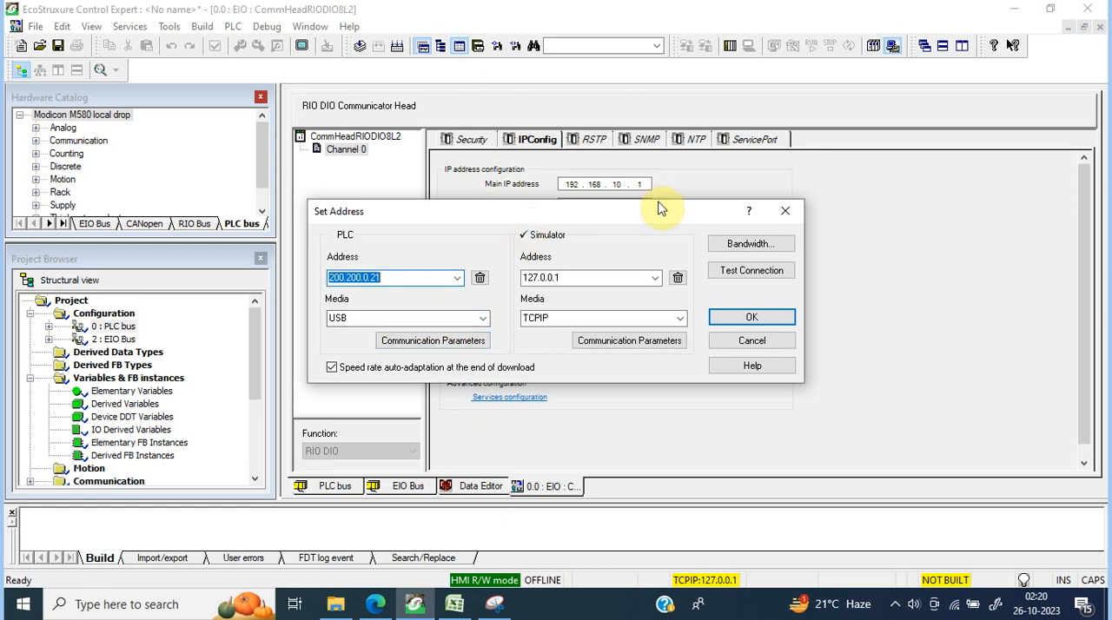
left_click(390, 278)
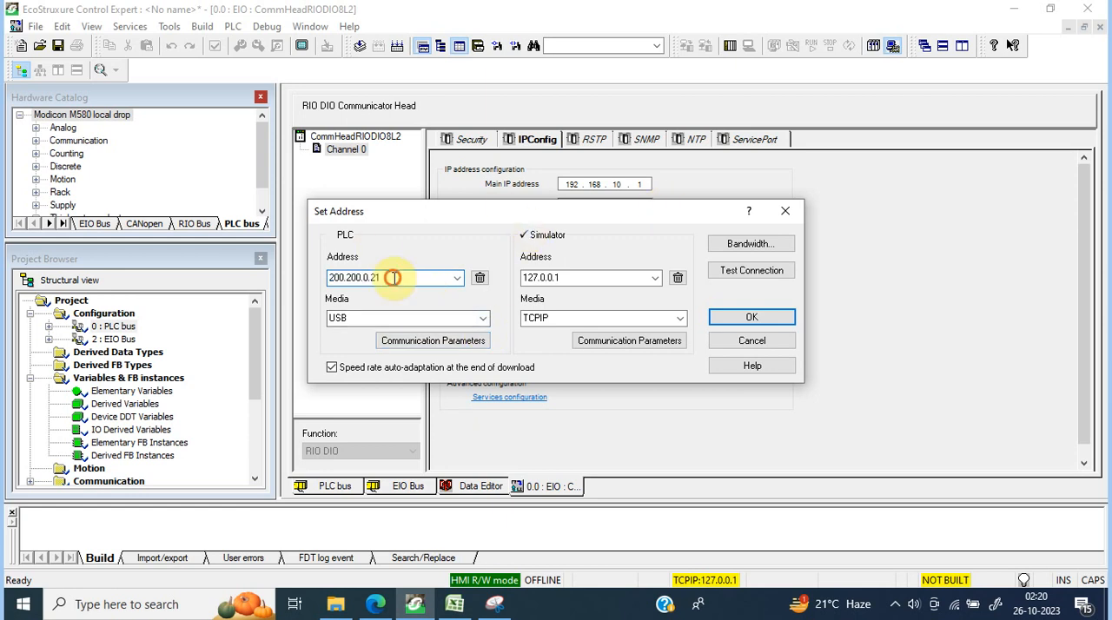
left_click(483, 318)
left_click(405, 363)
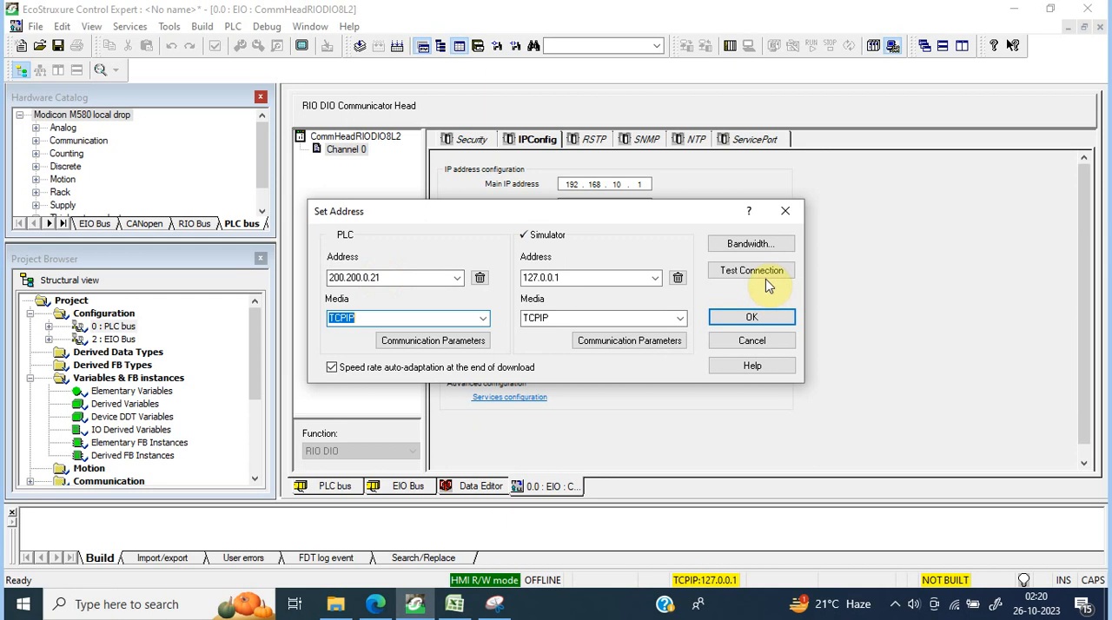
left_click(787, 211)
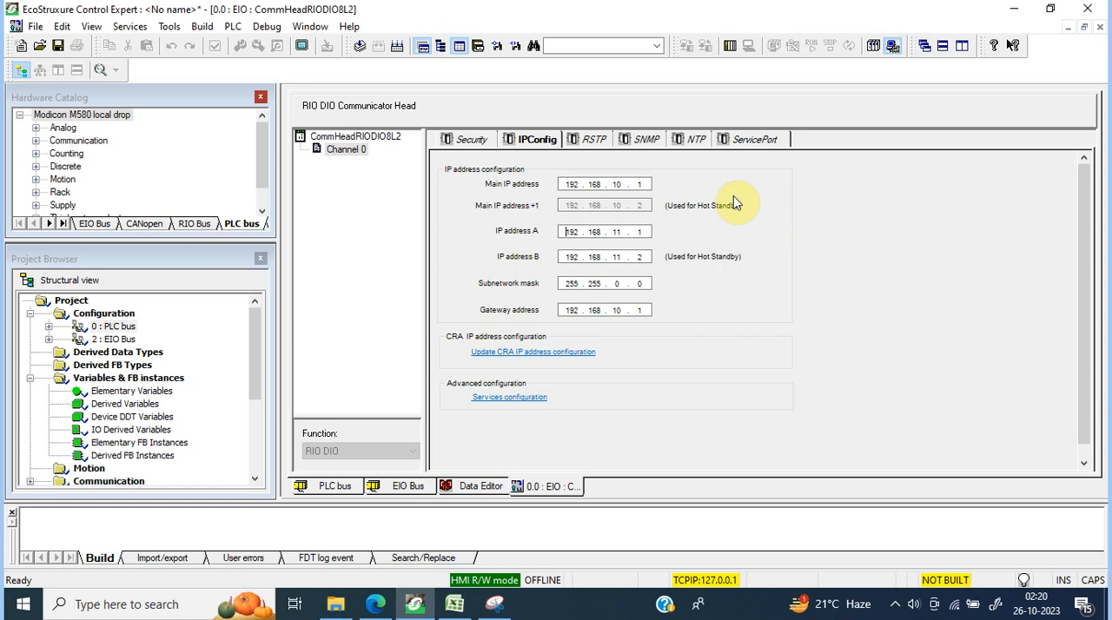
Step: Review the communicator head's RSTP, SNMP, NTP and service port settings and return to its IP configuration
left_click(592, 144)
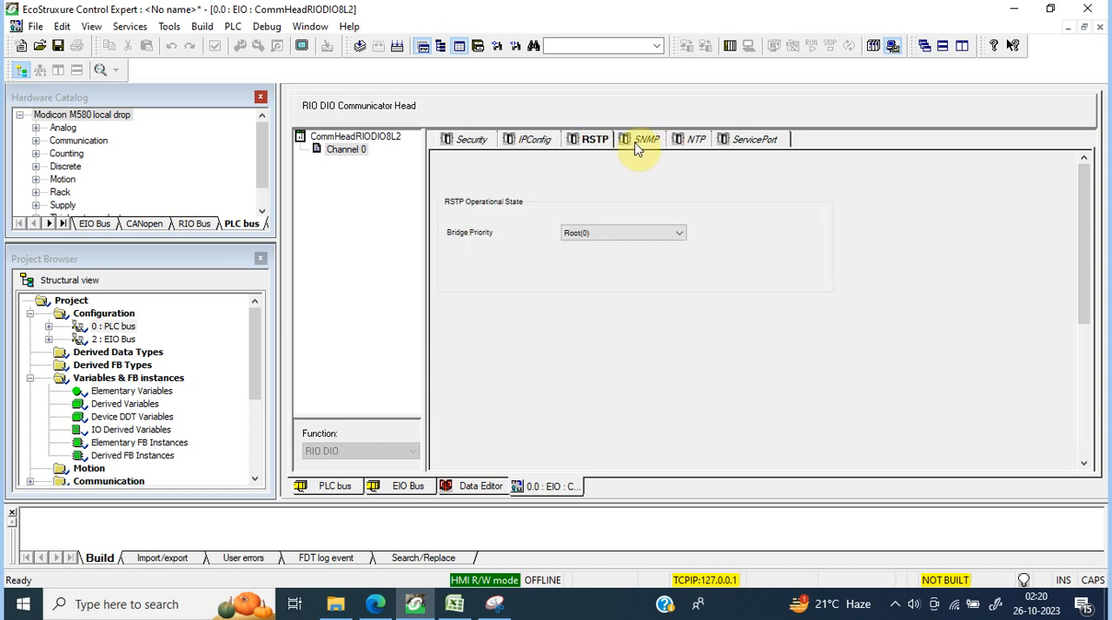
left_click(641, 146)
left_click(697, 144)
left_click(752, 146)
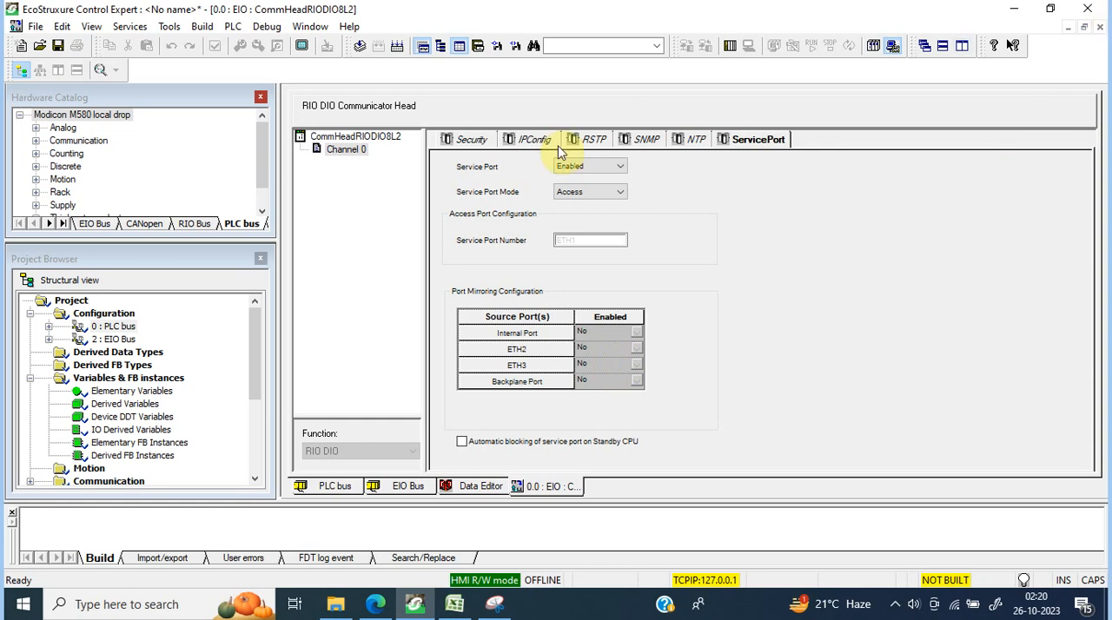
left_click(502, 139)
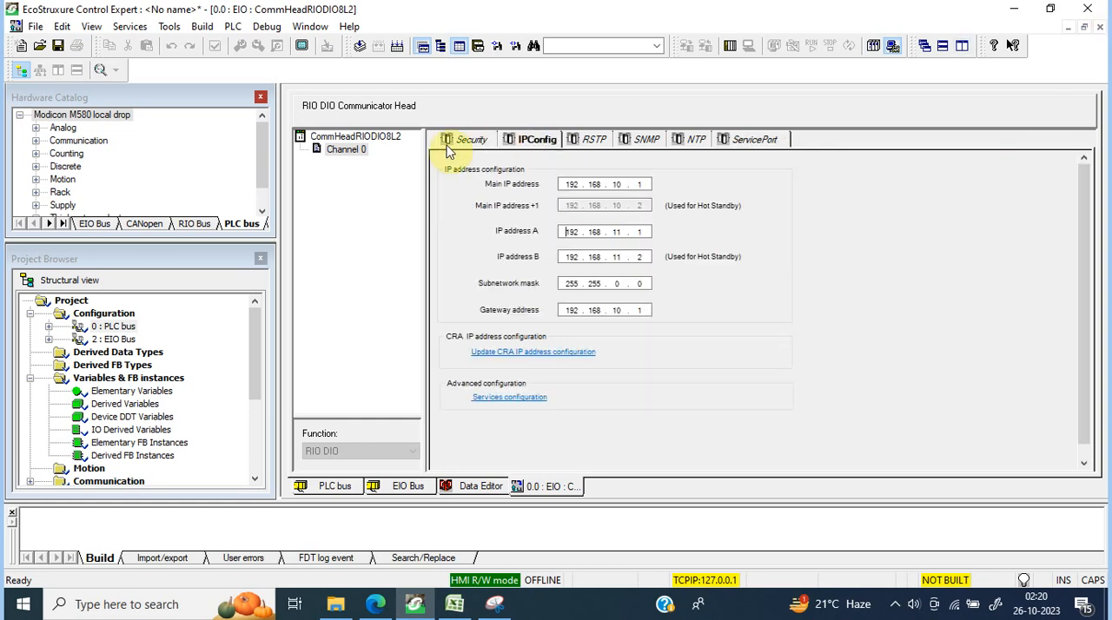
Step: Review the CRA IP address configuration and open the parameters of the eCRA 312 adapter in the remote drop
left_click(577, 235)
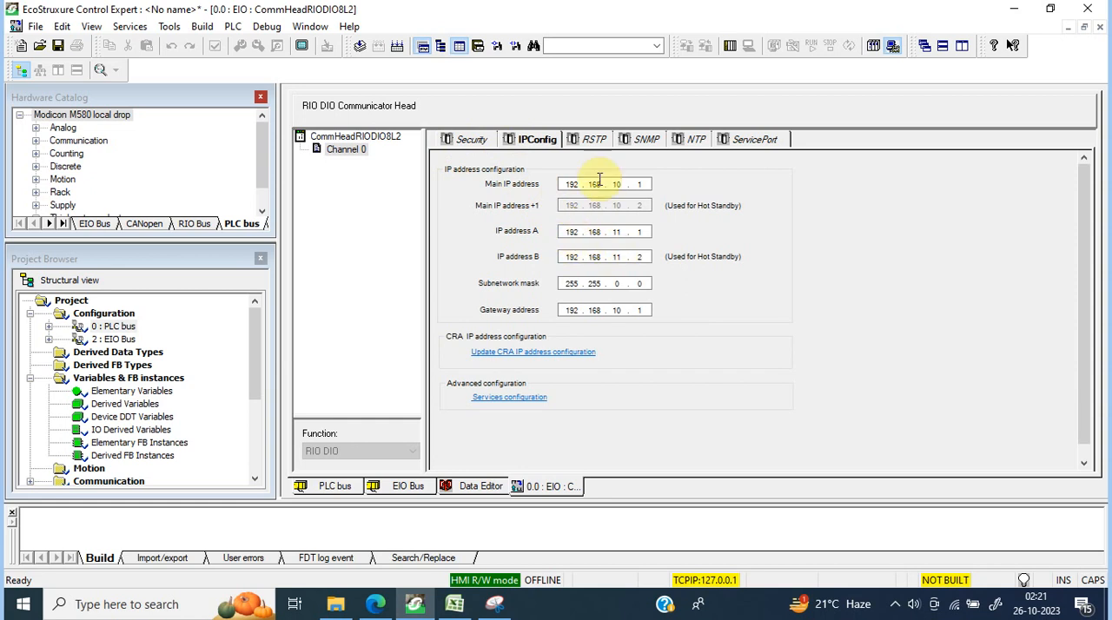
left_click(553, 352)
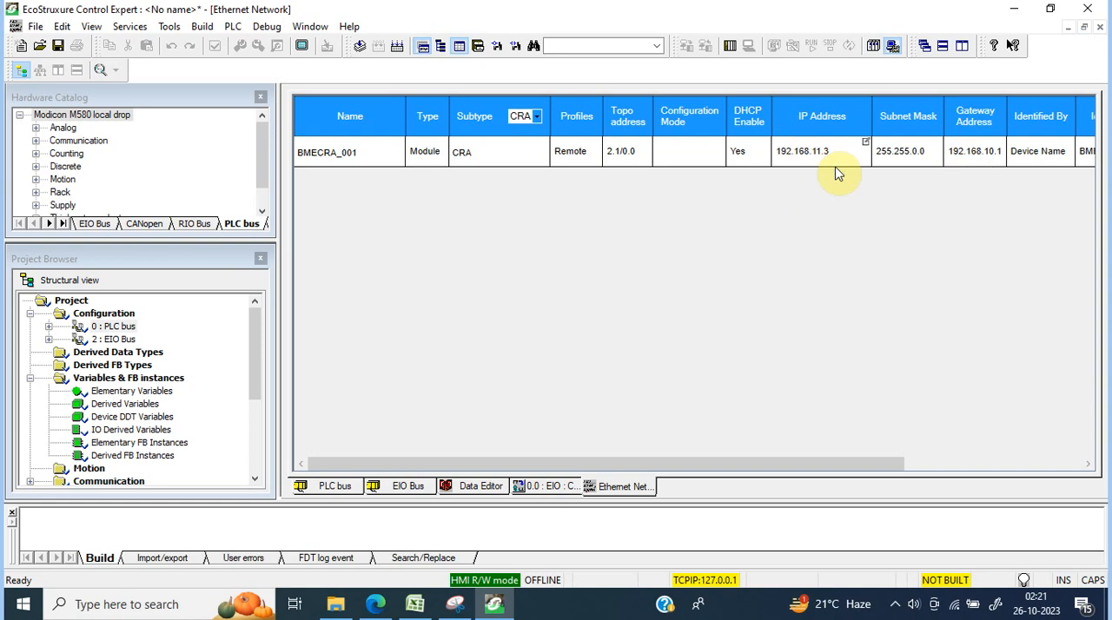
left_click(379, 488)
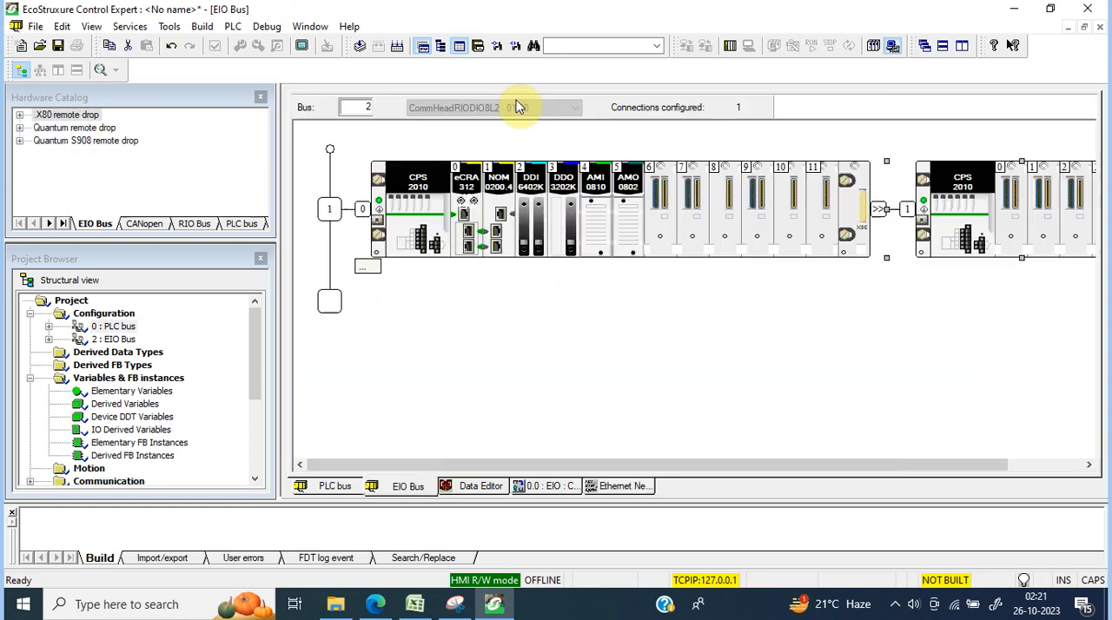
left_click(469, 228)
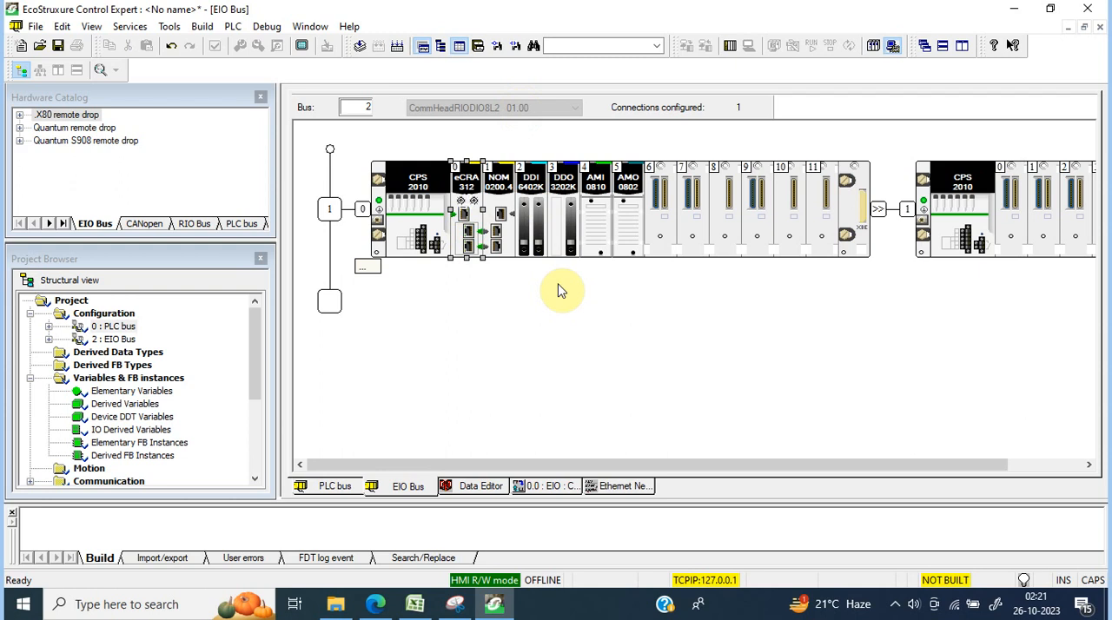
double_click(468, 234)
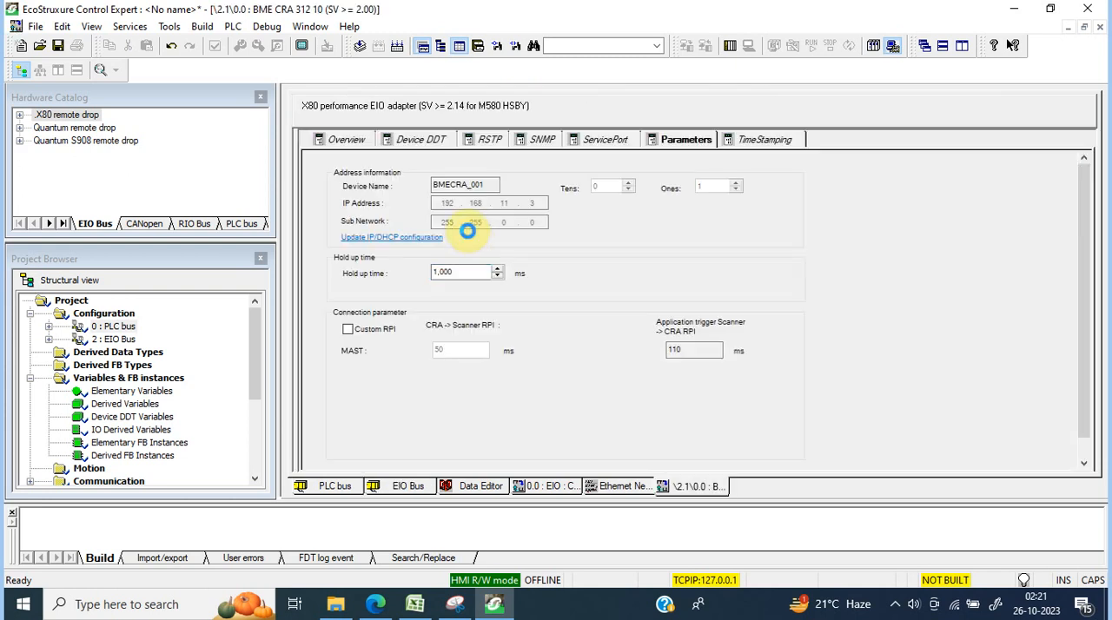
left_click(536, 212)
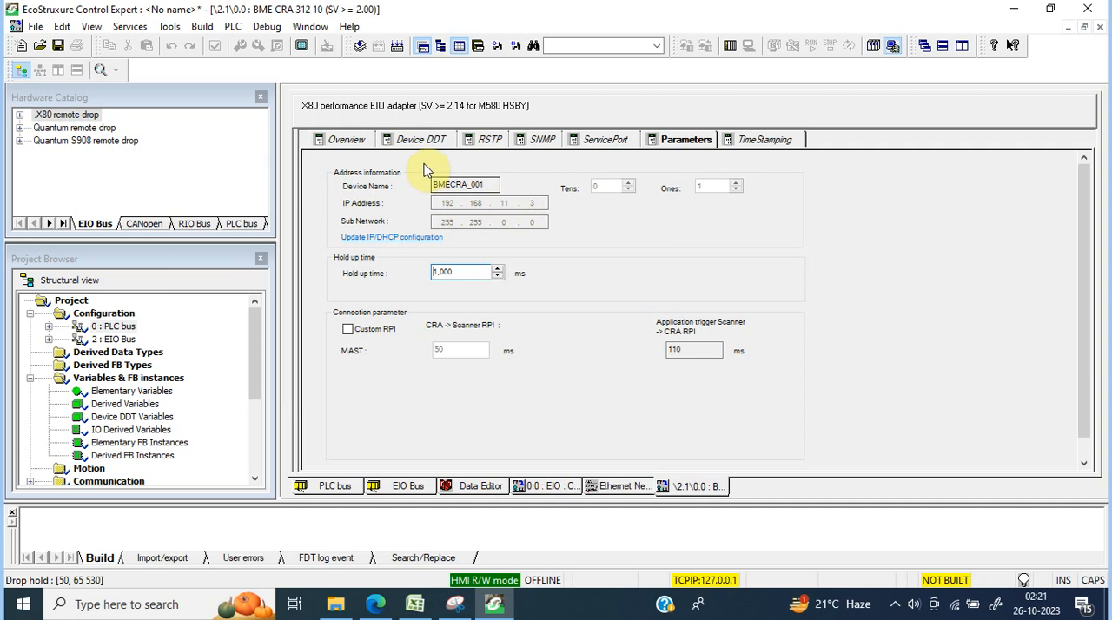
Step: Enter RIO1 as the implicit device DDT name of the BME CRA 312 10 adapter
left_click(337, 141)
left_click(413, 142)
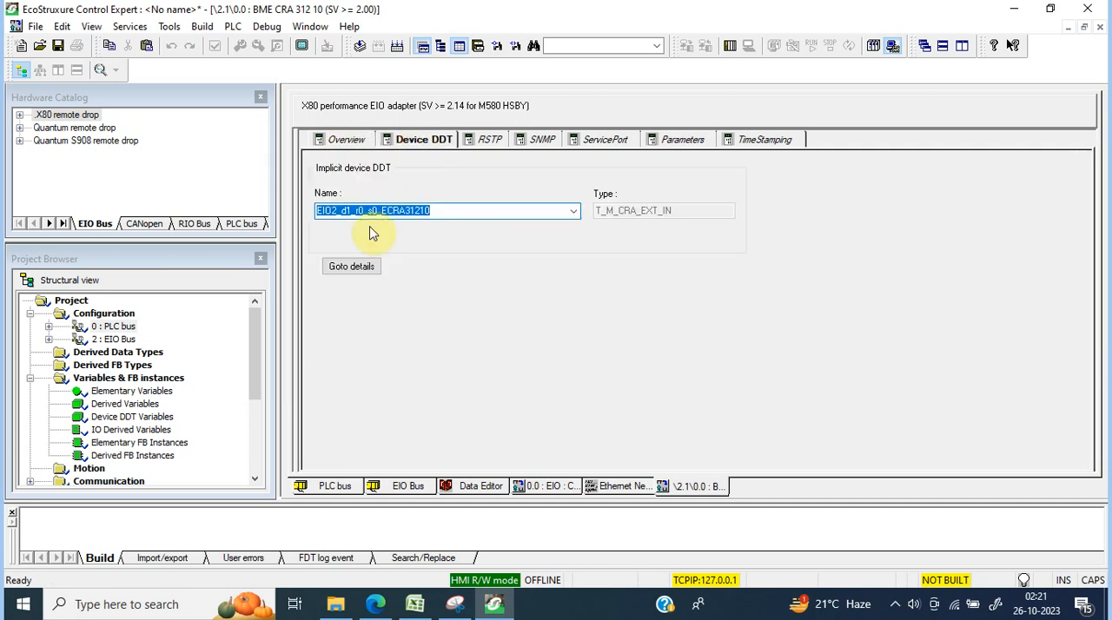
type("GGG")
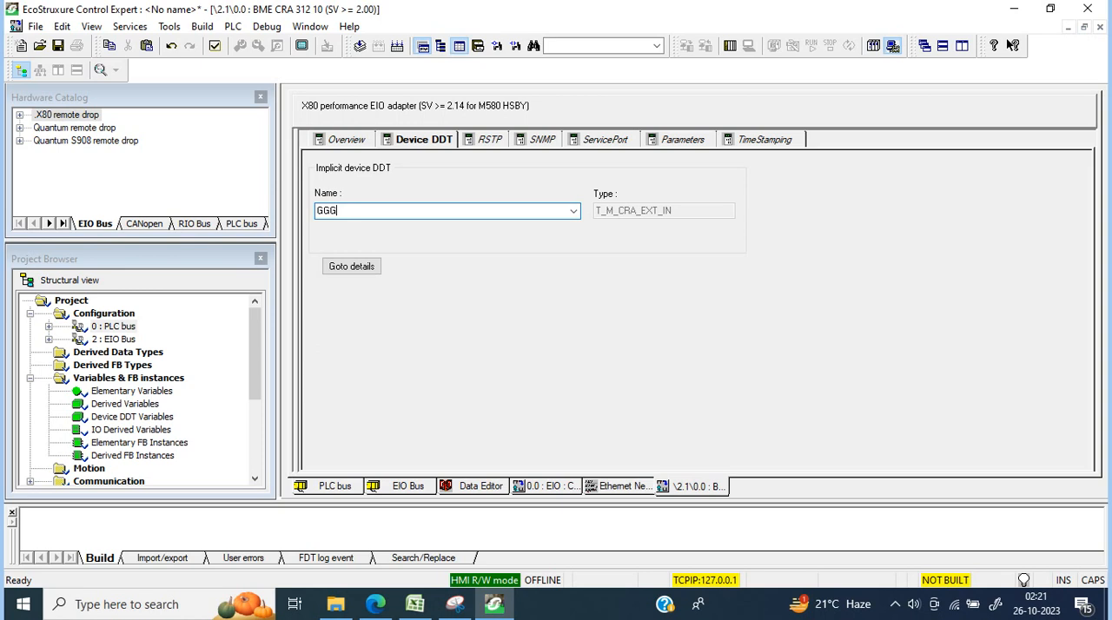
key("BackSpace")
key("BackSpace")
key("BackSpace")
type("RIO1")
Step: Go to the CRA adapter's device DDT details and inspect its elements in the Data Editor
left_click(366, 267)
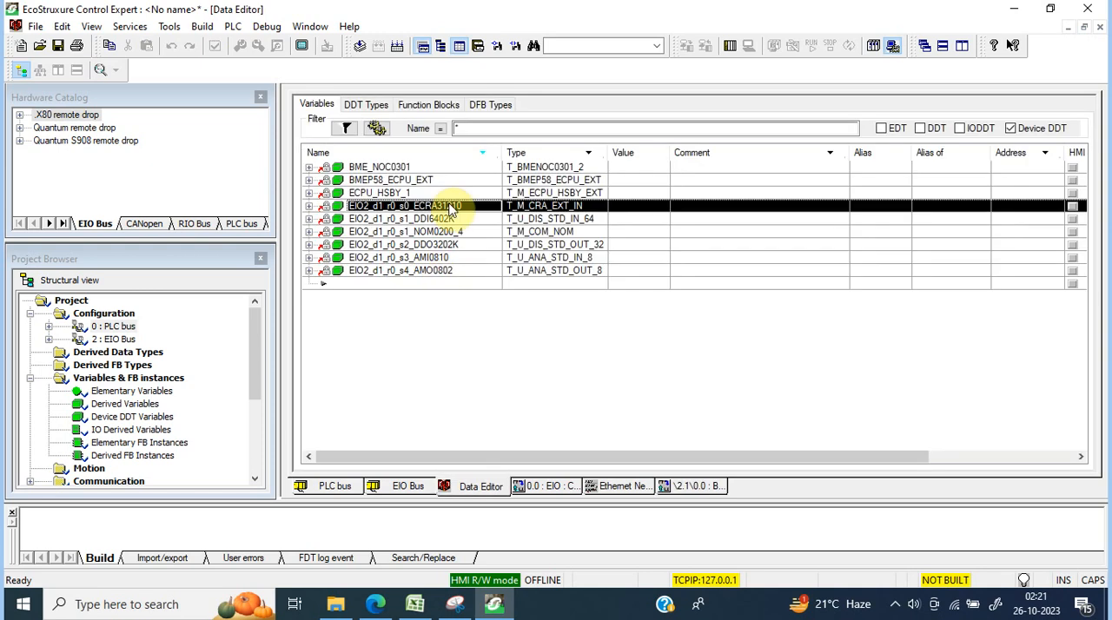
left_click(310, 206)
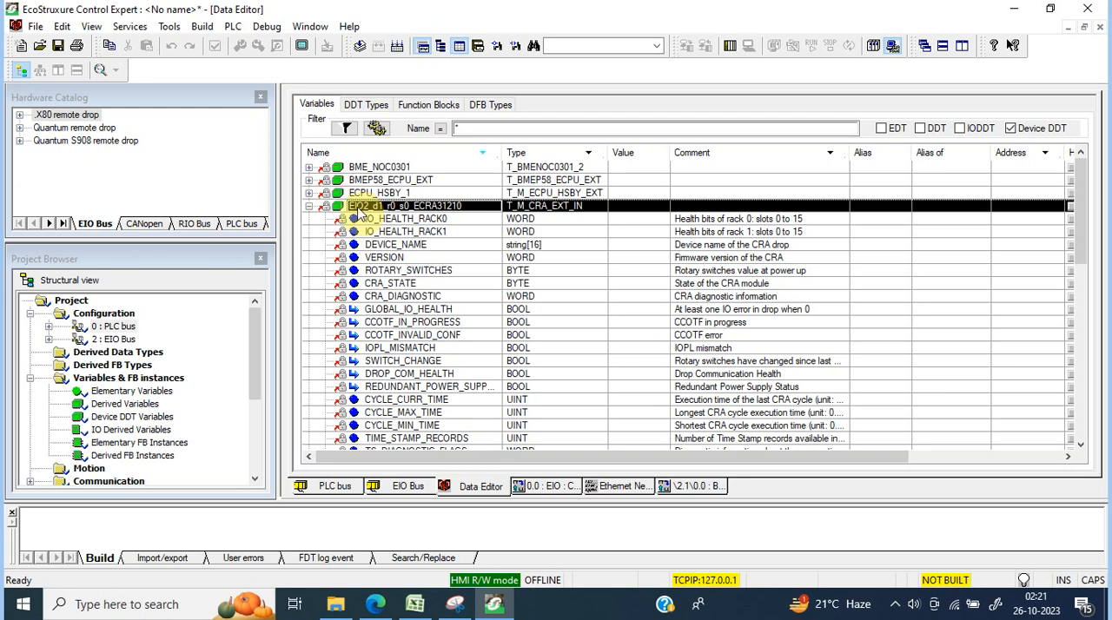
left_click(309, 207)
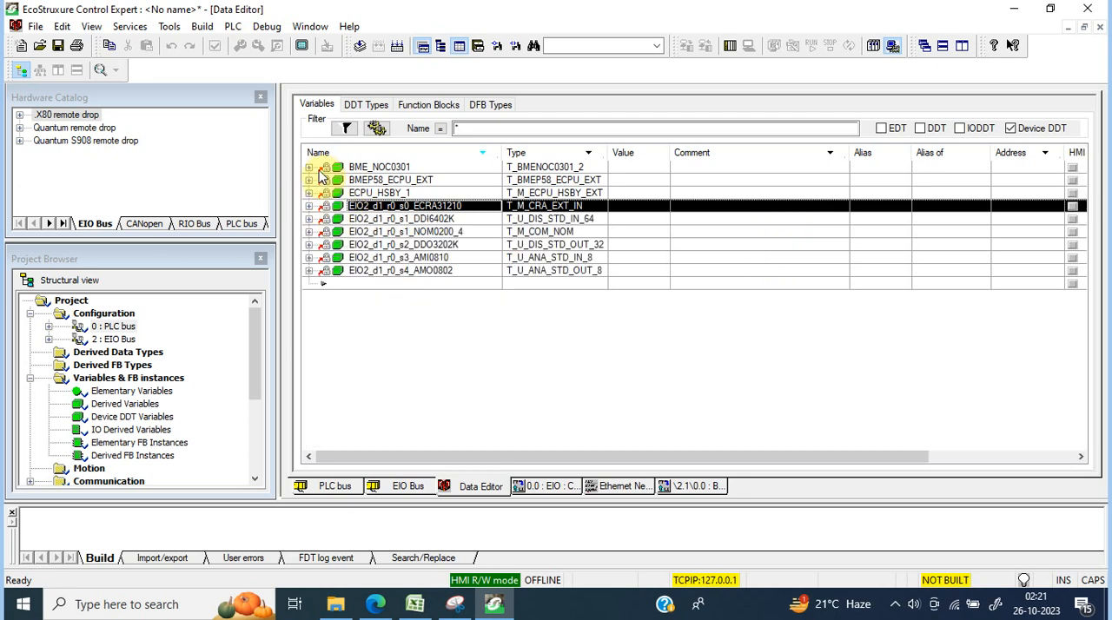
Step: Examine the Ethernet port link, status and service elements of the BMEP58_ECPU_EXT device DDT and collapse it
left_click(311, 180)
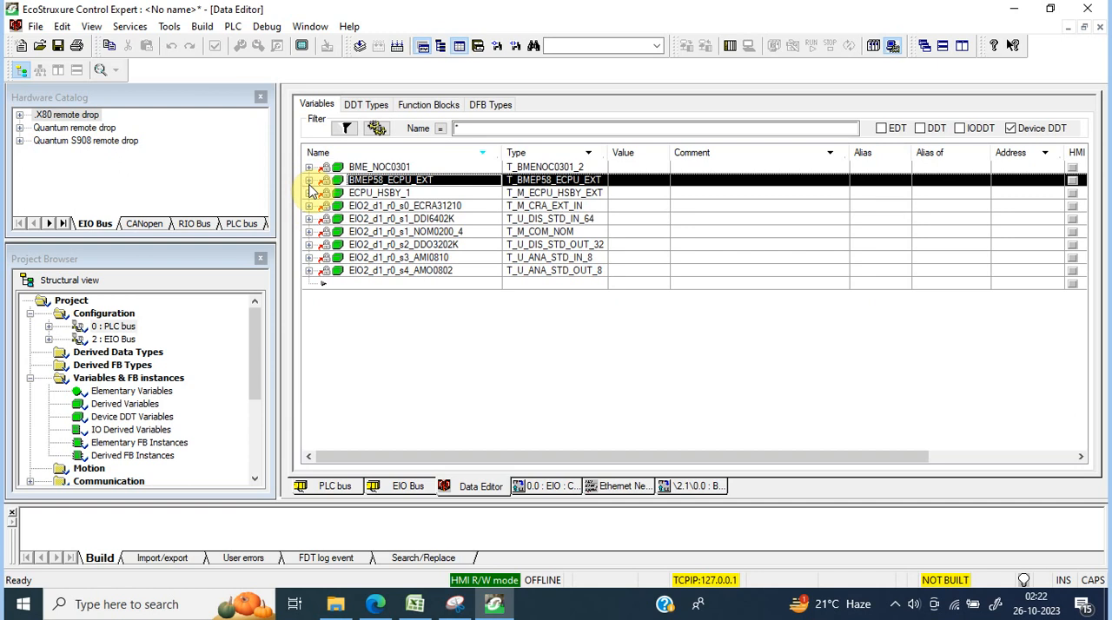
left_click(309, 181)
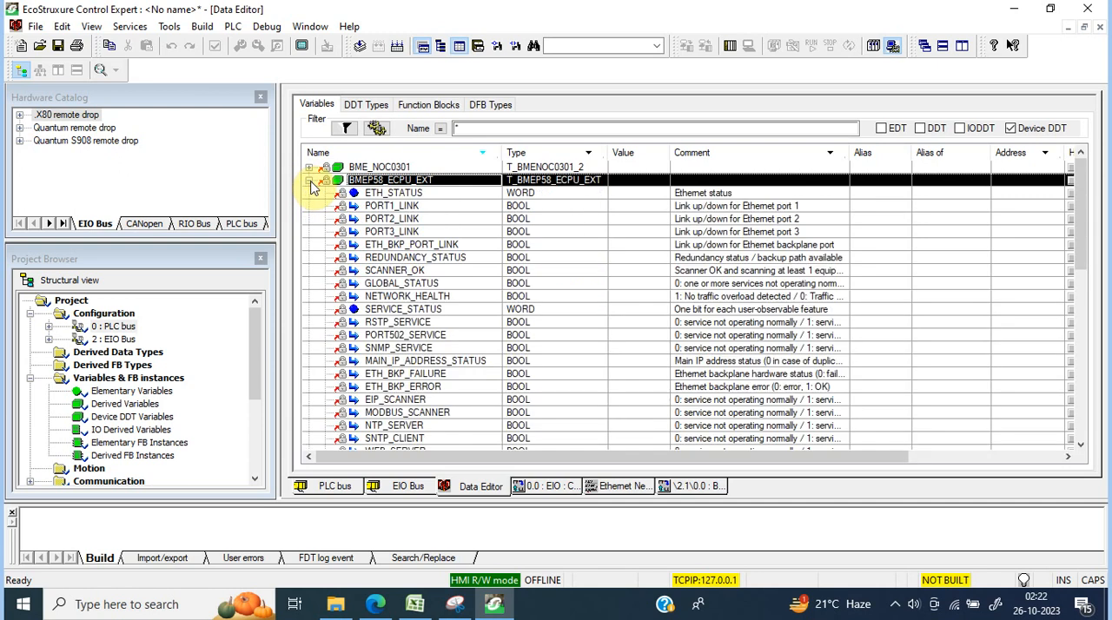
left_click(382, 196)
left_click(387, 207)
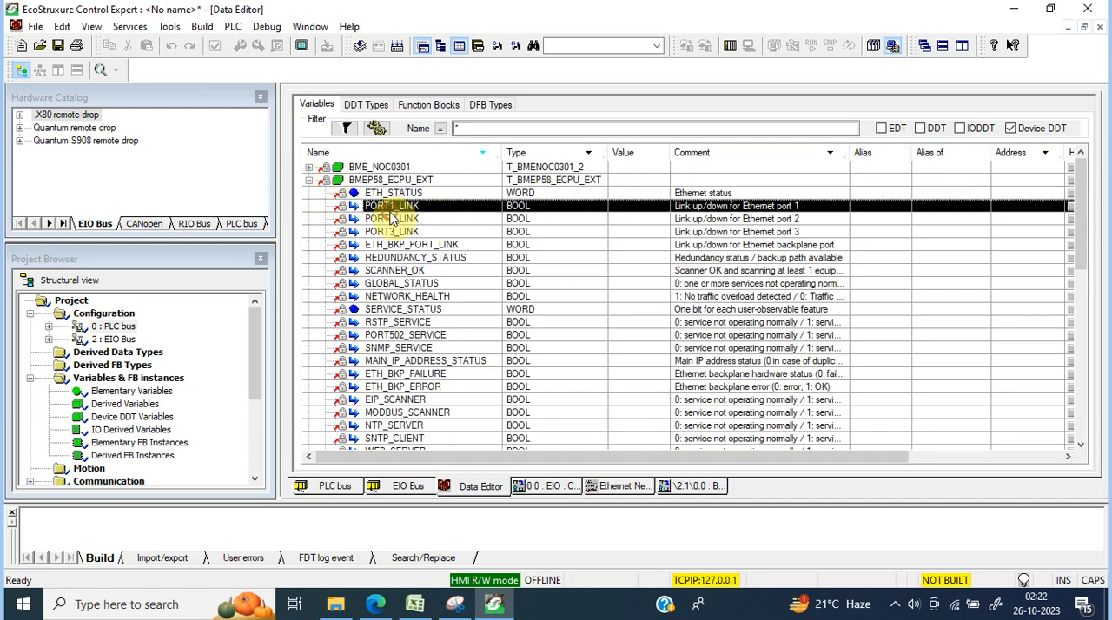
left_click(391, 219)
key("Down")
key("Down")
key("Down")
key("Down")
key("Down")
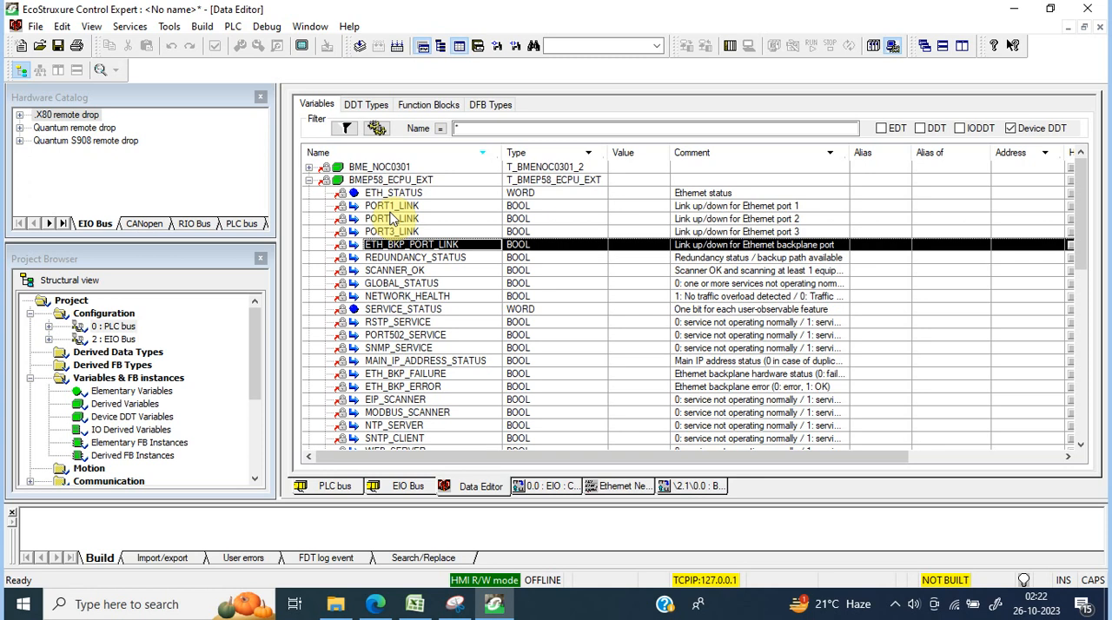
key("Down")
key("Down")
key("Down")
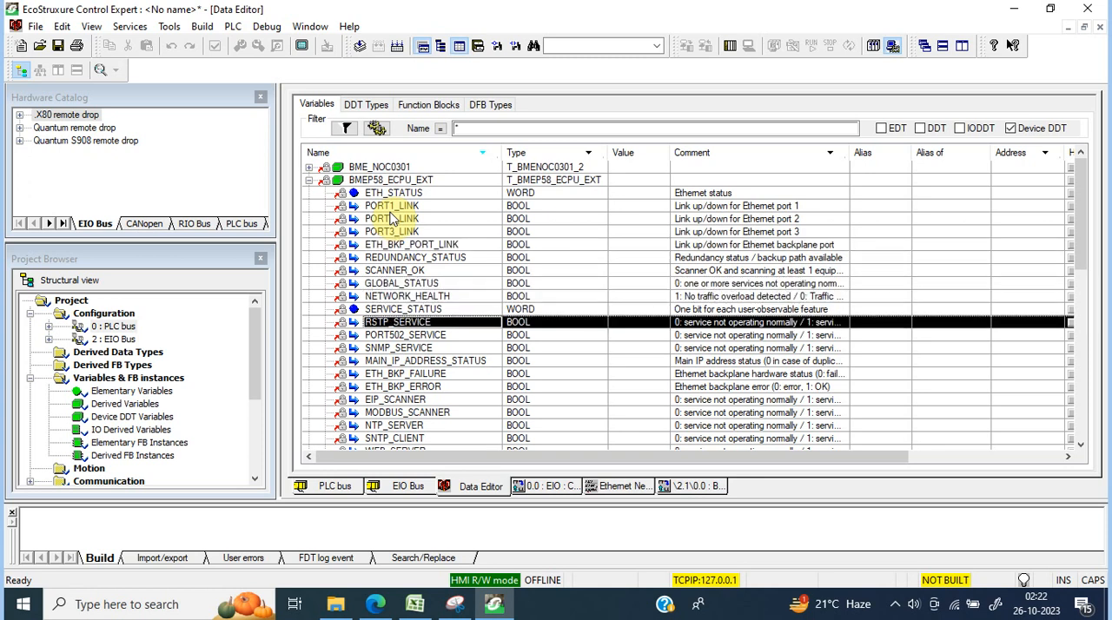
key("Down")
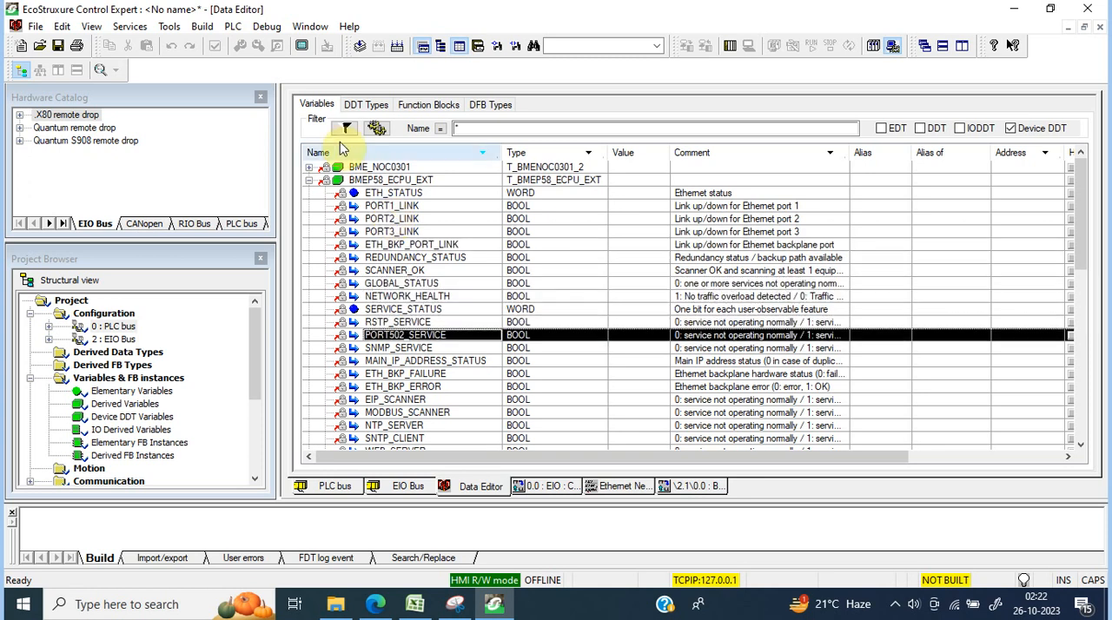
left_click(309, 180)
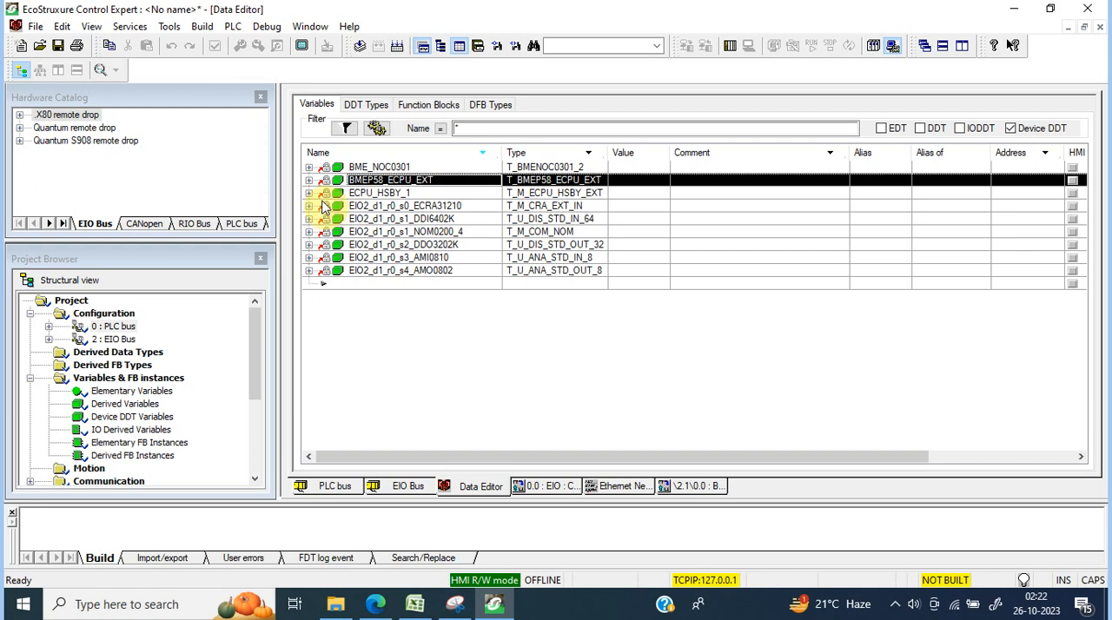
Step: Examine the mismatch, PLC online and swap command elements of the ECPU_HSBY_1 hot-standby DDT and collapse it
left_click(308, 192)
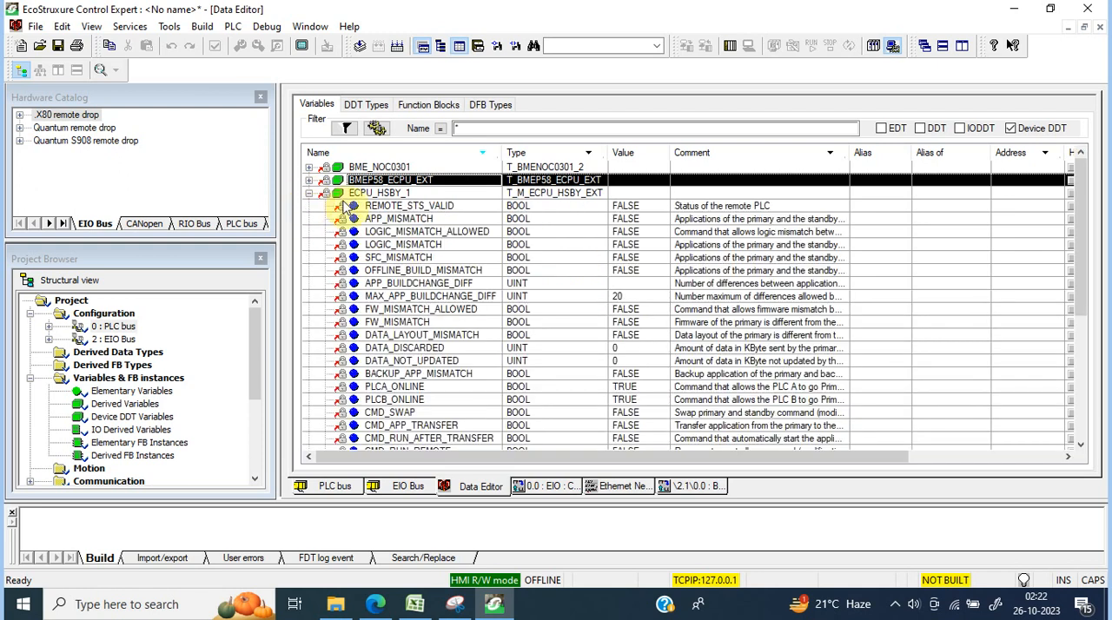
left_click(424, 219)
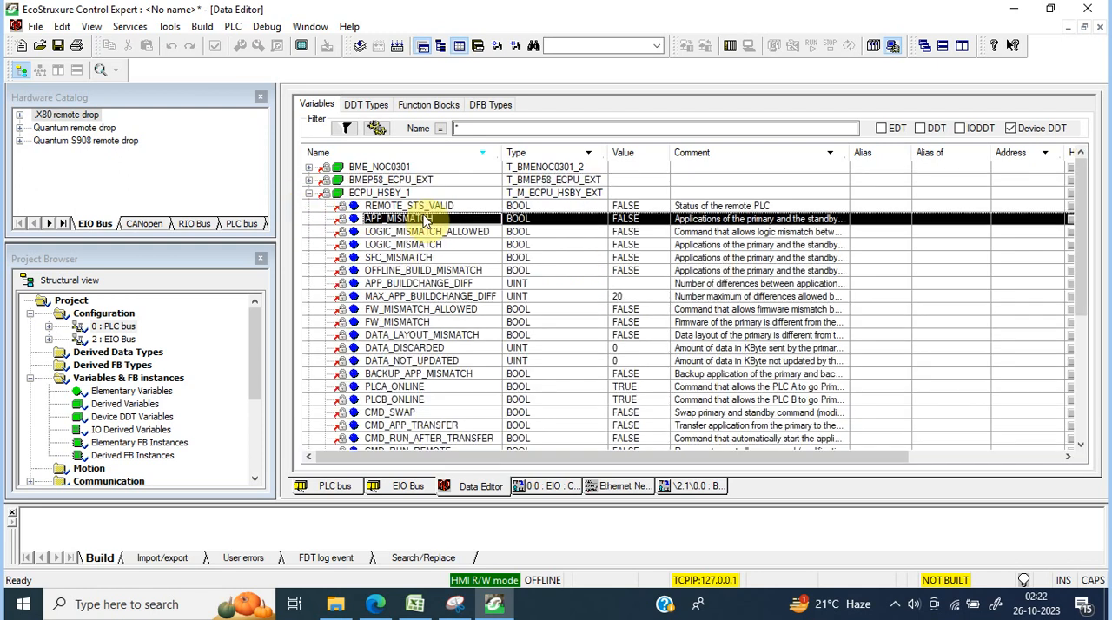
key("Down")
key("Down")
key("Down")
key("Down")
key("Down")
key("Down")
key("Down")
key("Down")
key("Down")
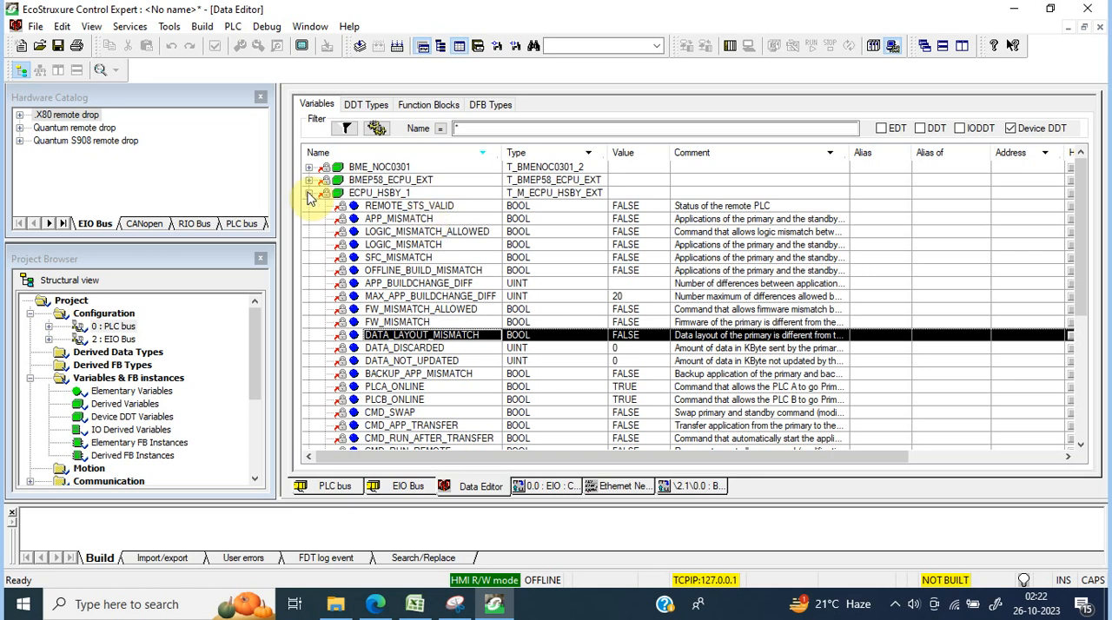
left_click(430, 323)
left_click(434, 310)
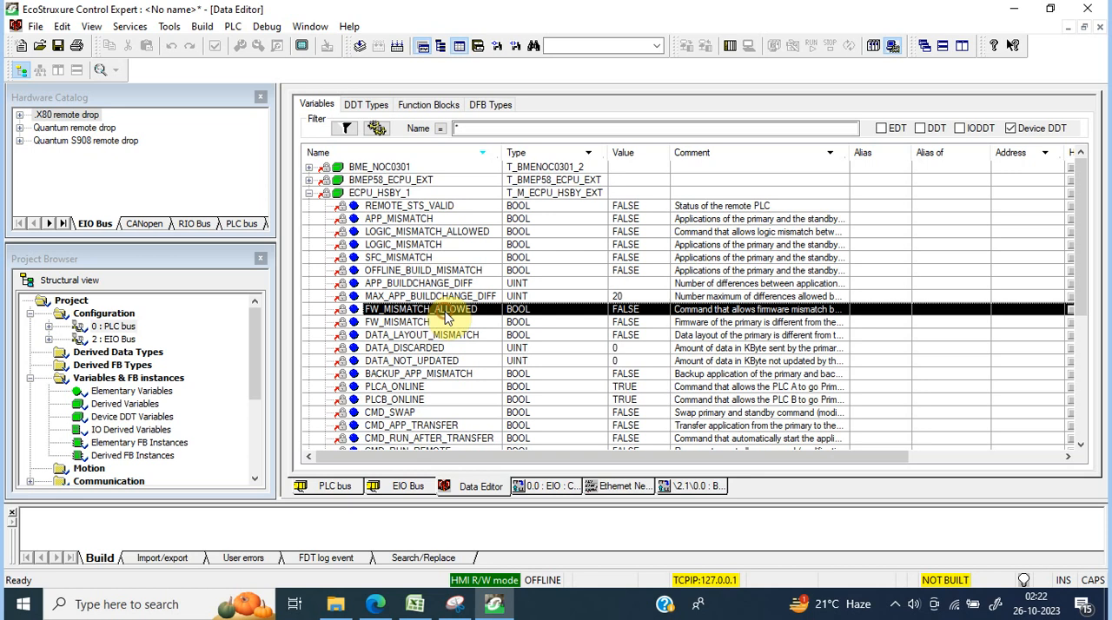
left_click(430, 387)
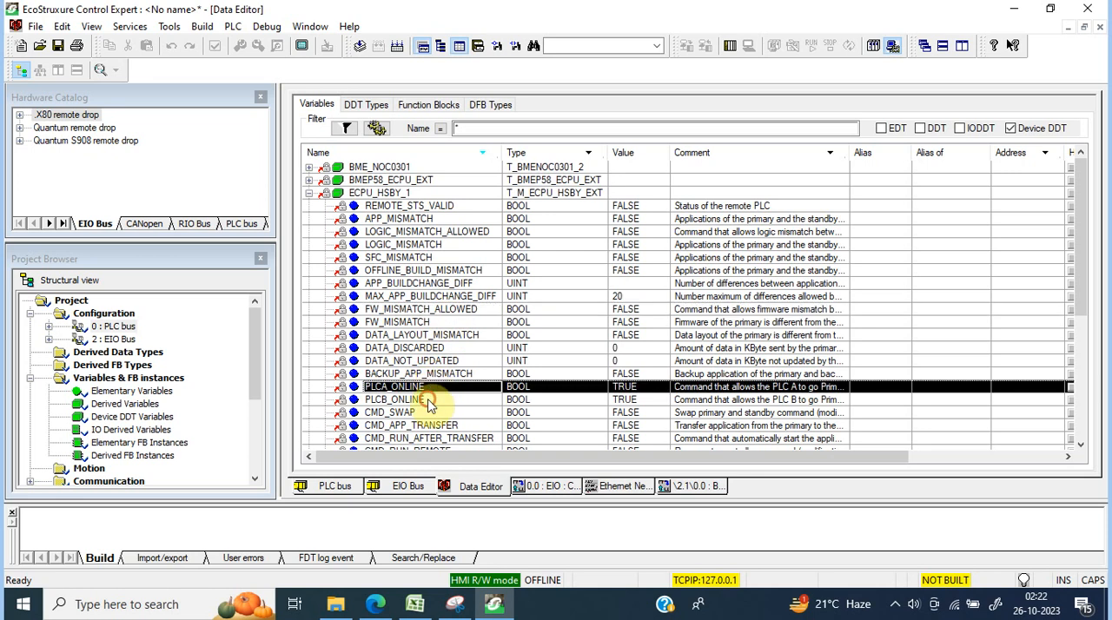
left_click(430, 401)
left_click(429, 412)
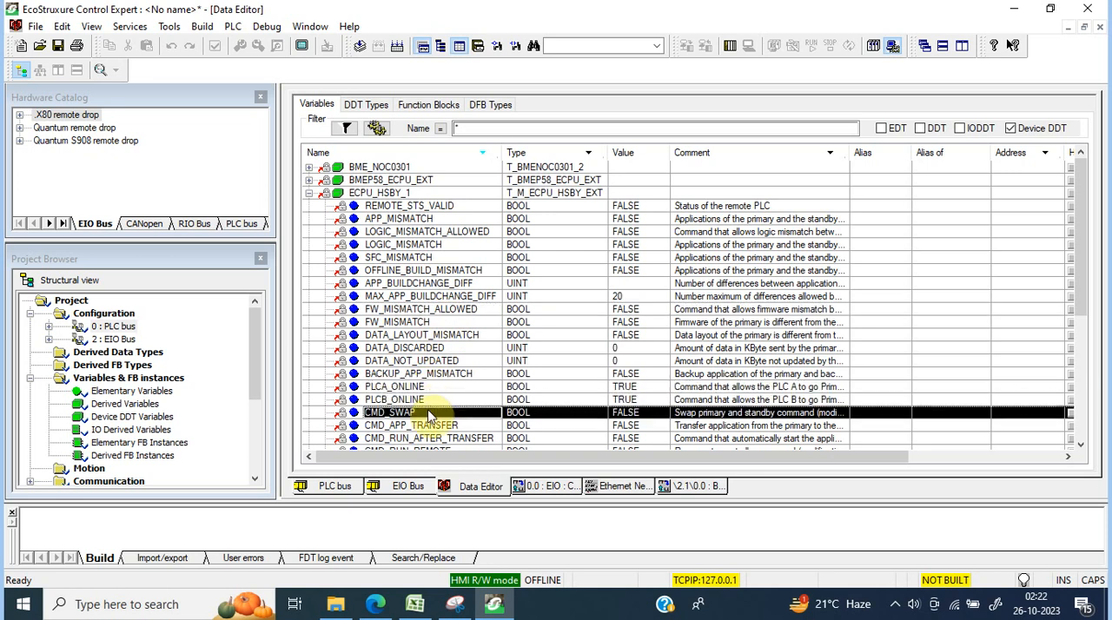
left_click(309, 193)
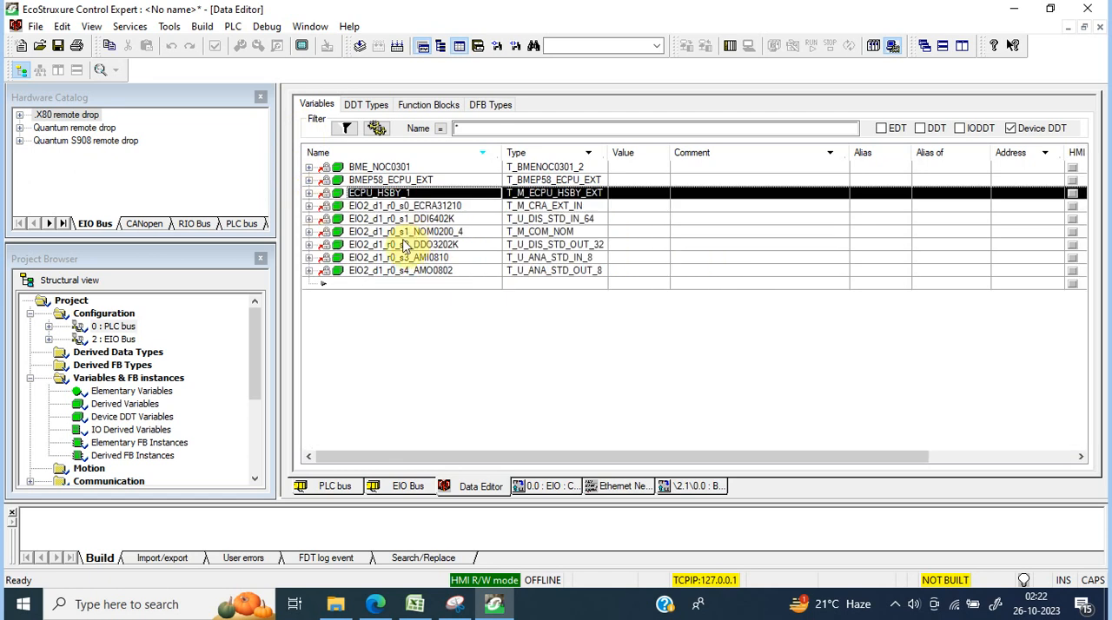
Step: Check the AMO0802 module's DDT elements, return to the CRA adapter's device DDT settings and validate the RIO1 name
left_click(310, 271)
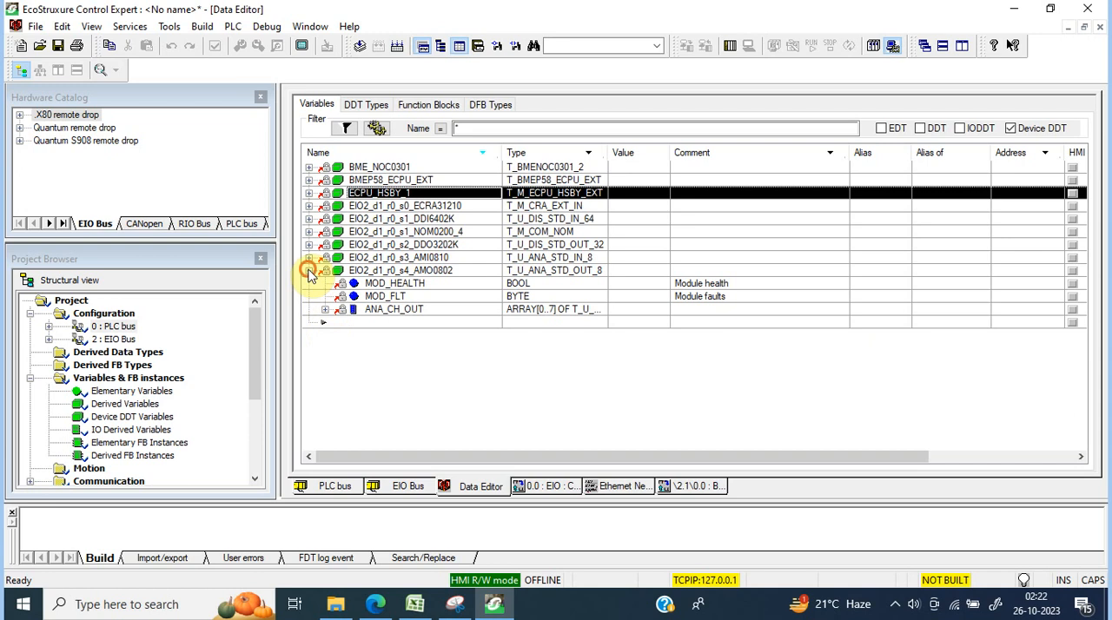
left_click(309, 271)
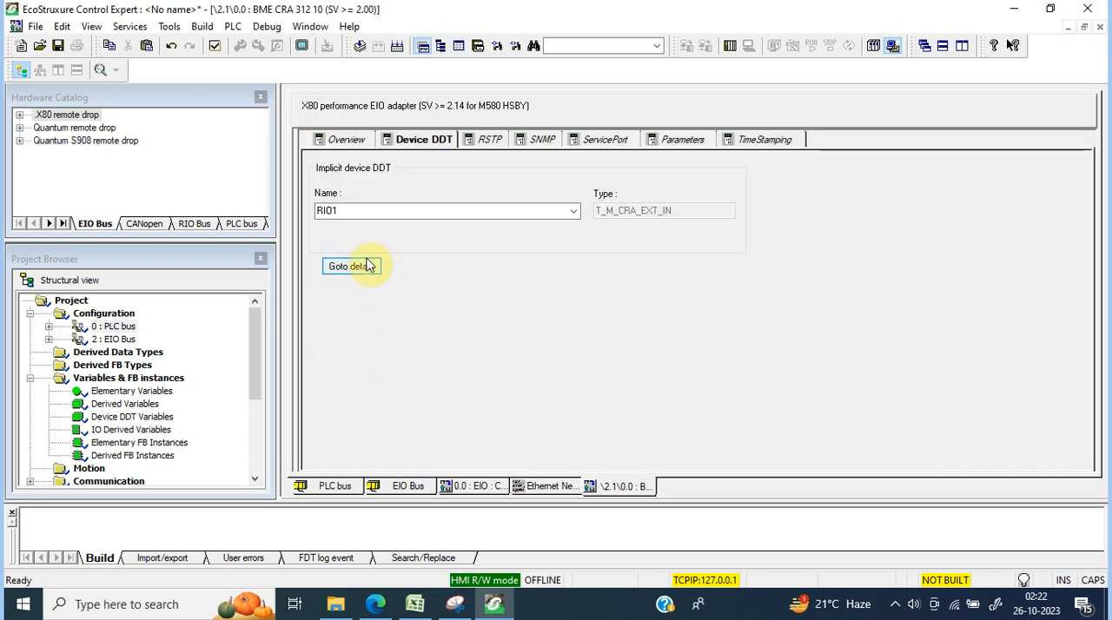
left_click(216, 48)
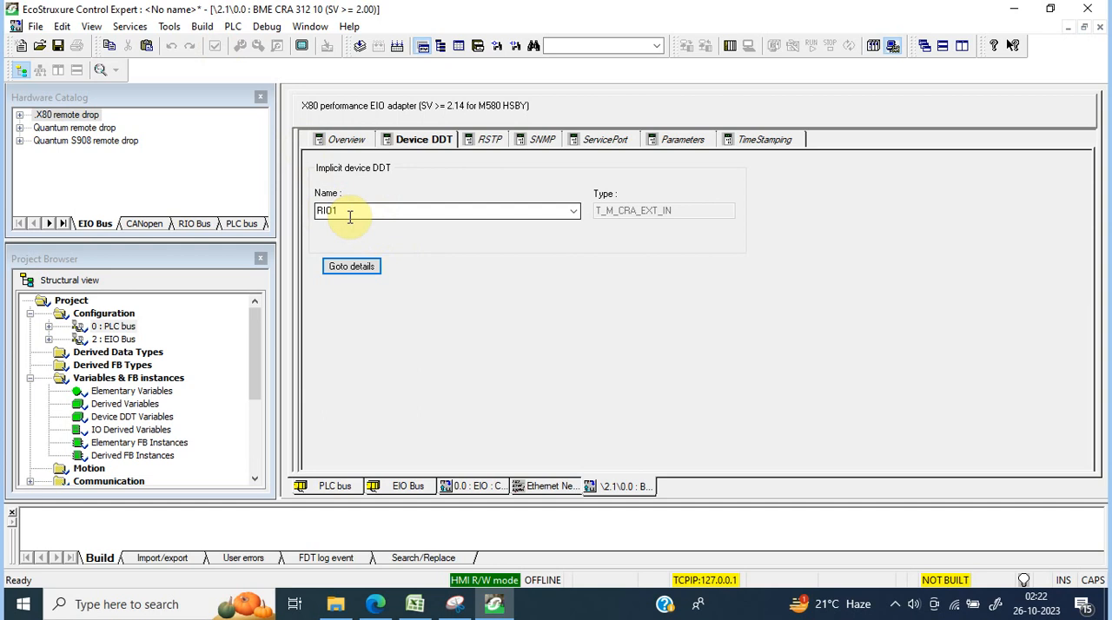
Step: Go to the RIO1 device DDT details, examine its CRA health, diagnostic and Ethernet elements, and collapse it
left_click(351, 266)
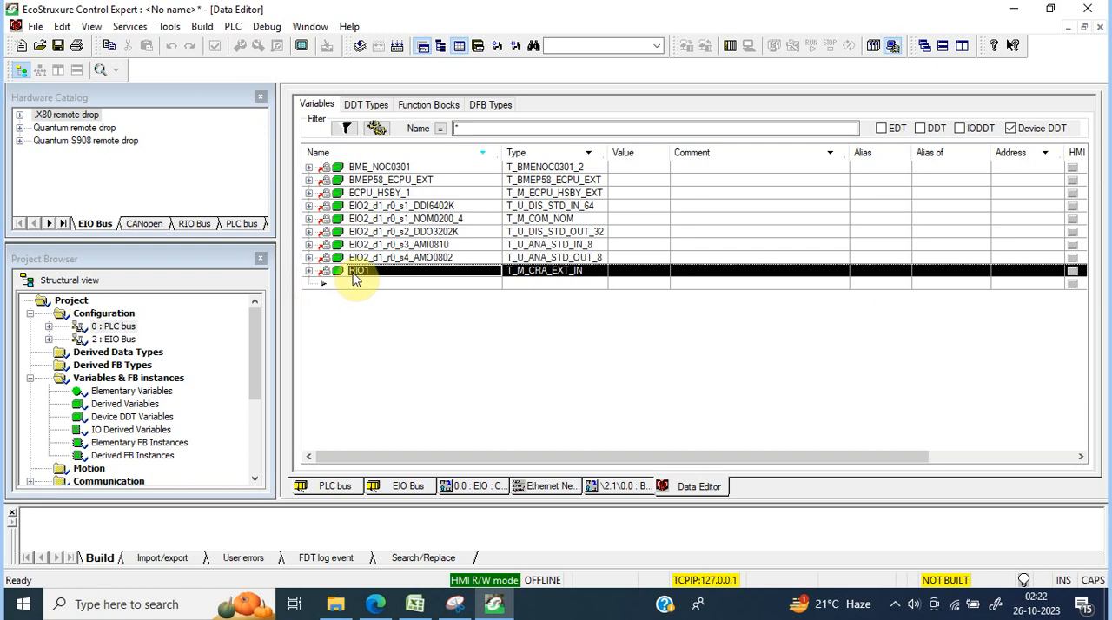
left_click(310, 271)
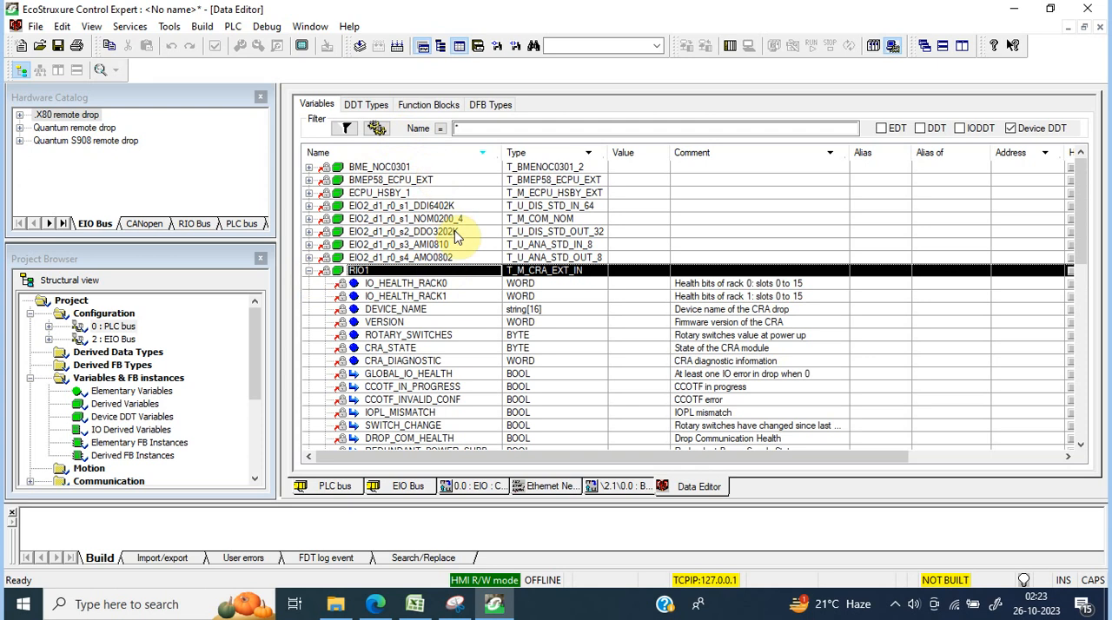
left_click(425, 314)
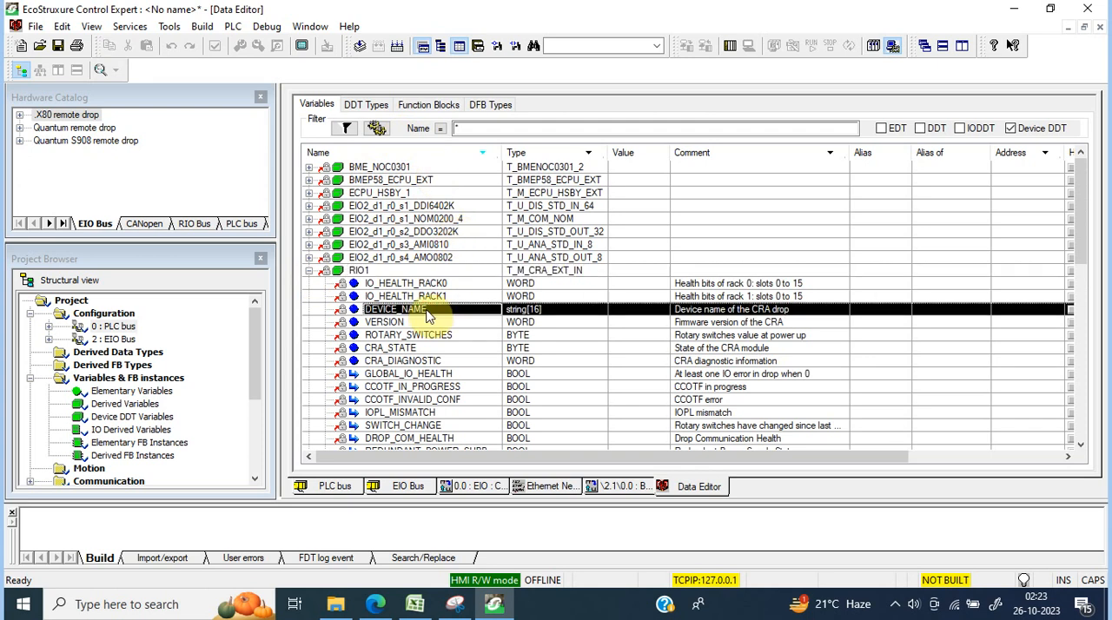
key("Down")
key("Down")
key("Down")
key("Down")
key("Down")
key("Down")
key("Down")
key("Down")
key("Down")
key("Down")
key("Down")
key("Down")
key("Down")
key("Down")
key("Down")
key("Down")
key("Down")
key("Down")
key("Down")
key("Down")
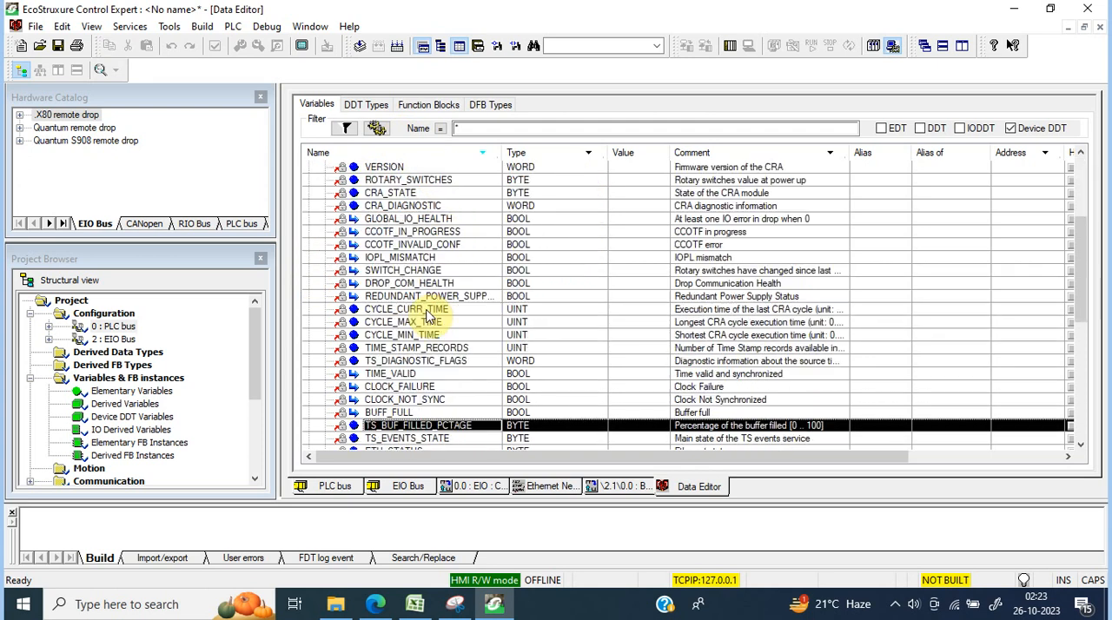
key("Down")
key("Down")
key("Down")
key("Down")
key("Down")
key("Down")
key("Down")
key("Down")
key("Down")
key("Down")
key("Down")
key("Down")
key("Down")
key("Down")
key("Down")
key("Down")
key("Down")
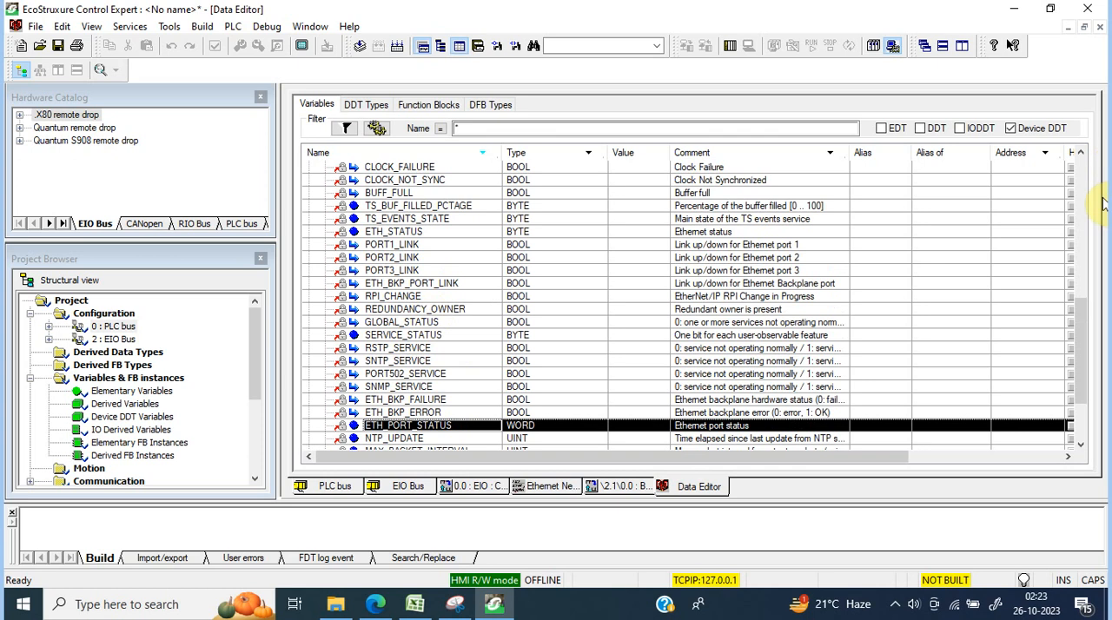
left_click_drag(1091, 184, 1087, 173)
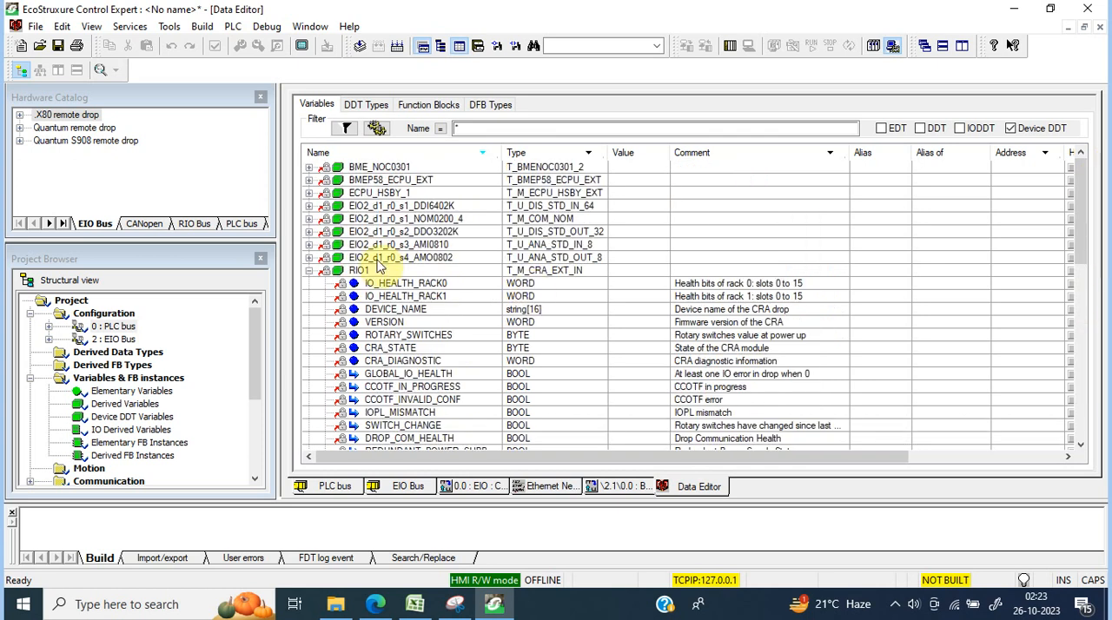
left_click(309, 270)
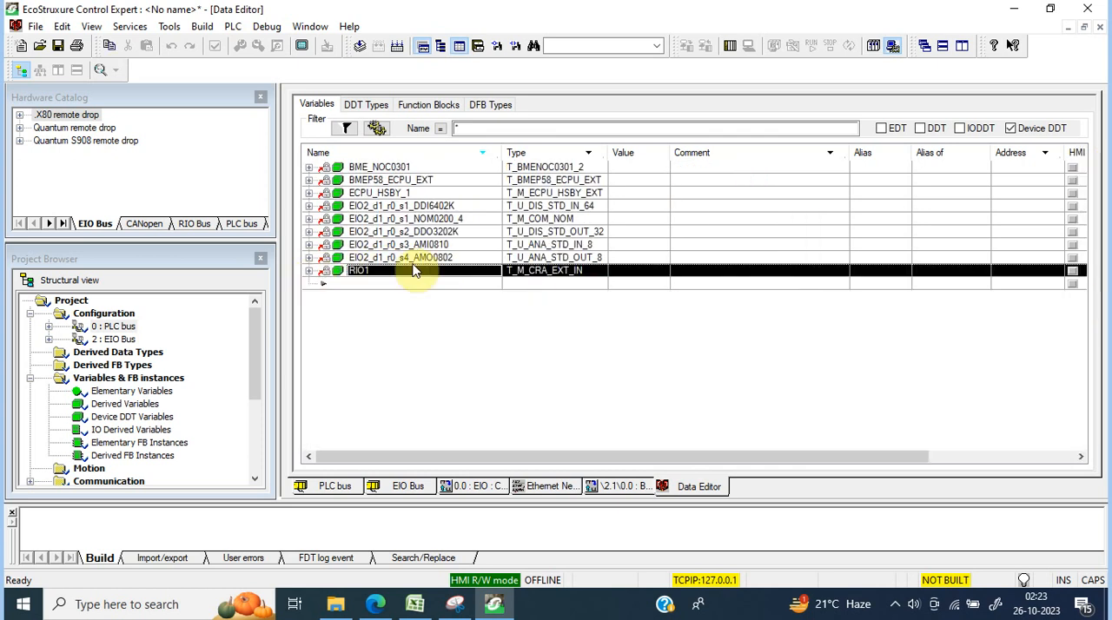
Step: Return to the EIO bus, open the BMX NOM 0200.4 module and check its device DDT settings
left_click(410, 262)
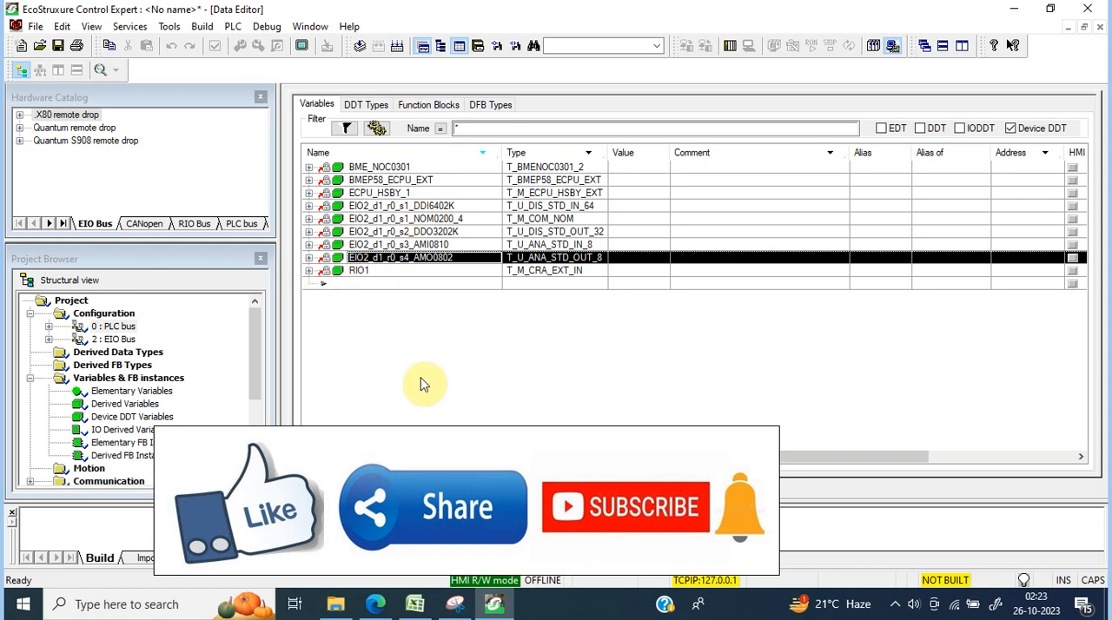
left_click(1100, 27)
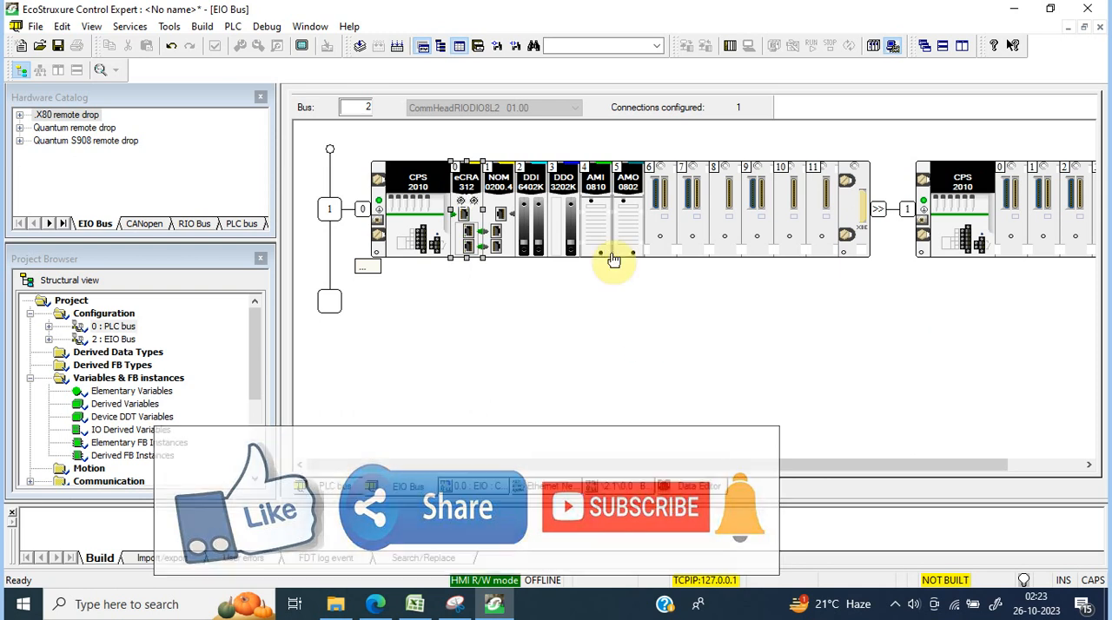
left_click(495, 232)
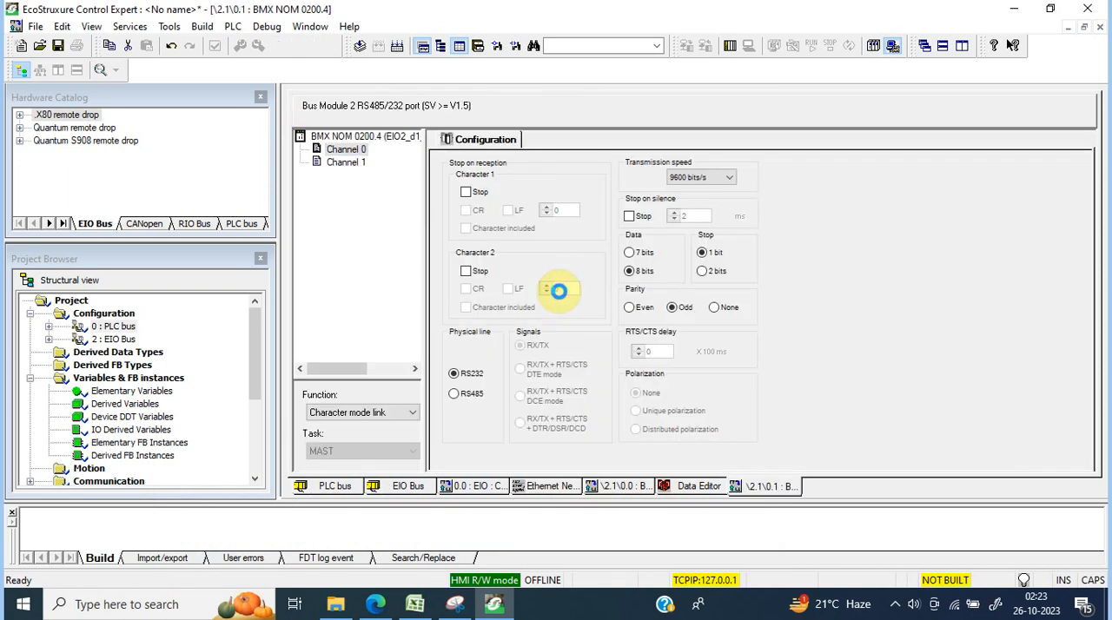
left_click(378, 139)
left_click(547, 139)
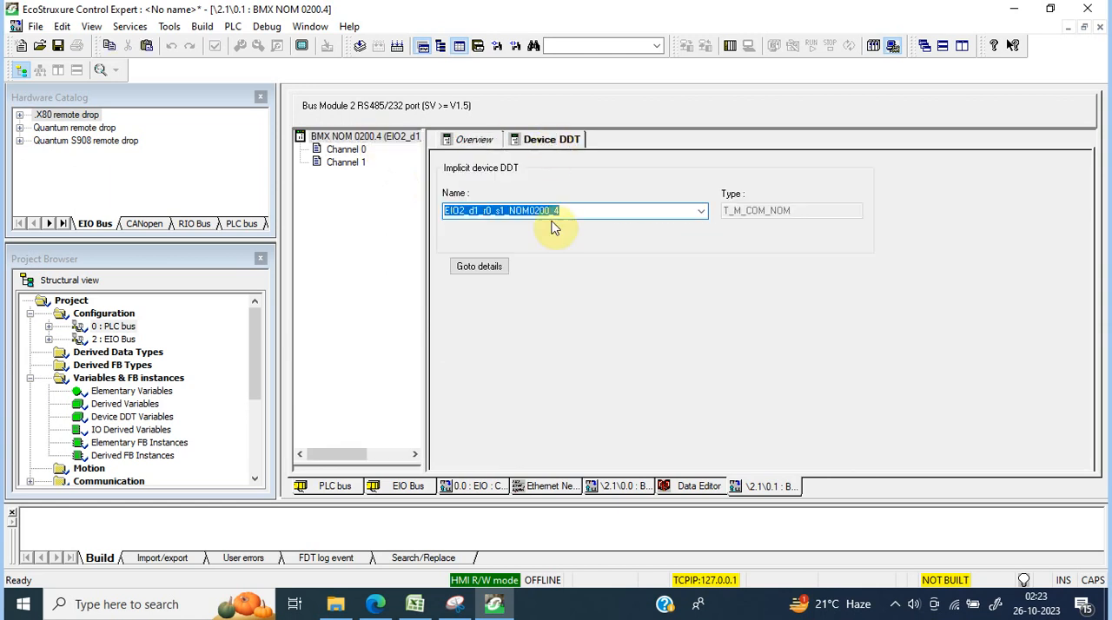
Step: Set Channel 0 of the BMX NOM 0200.4 module to the Modbus link function with the Master type
left_click(348, 149)
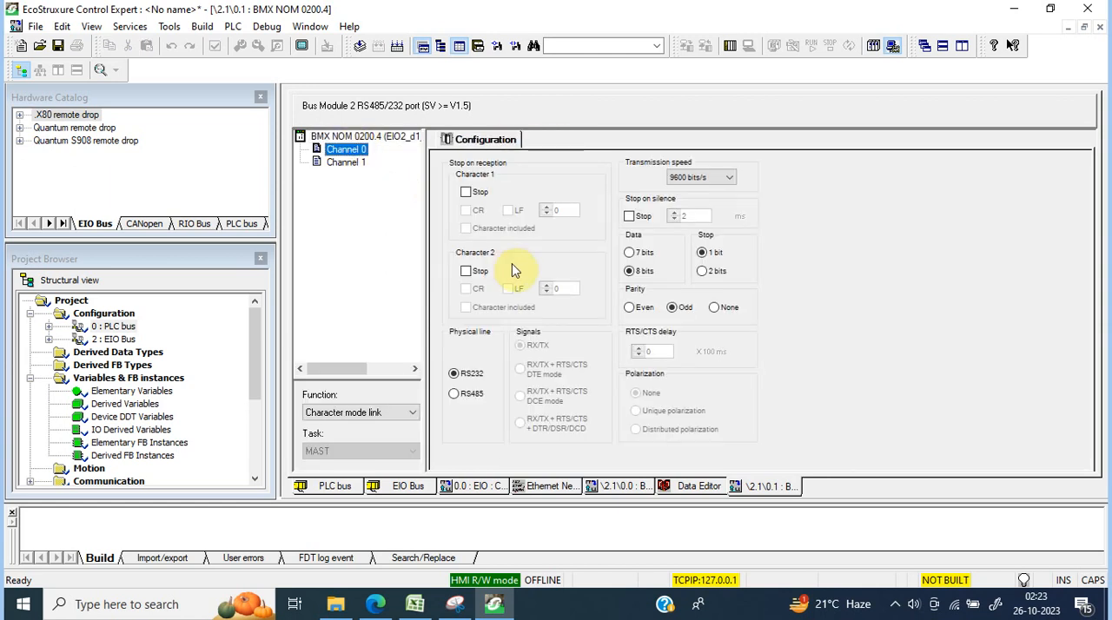
left_click(356, 412)
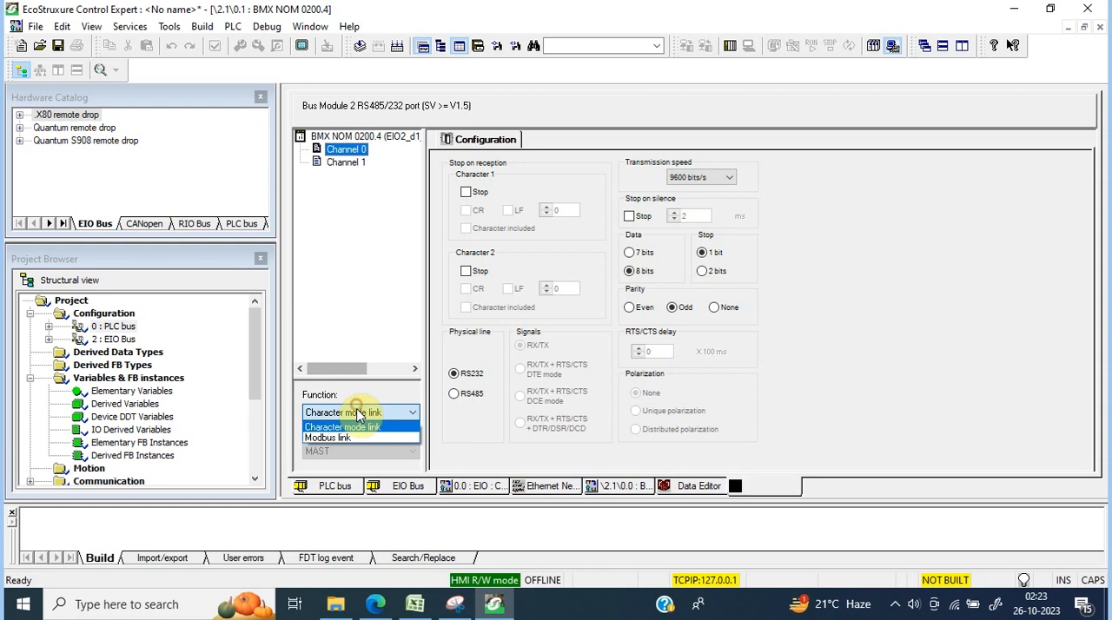
left_click(343, 438)
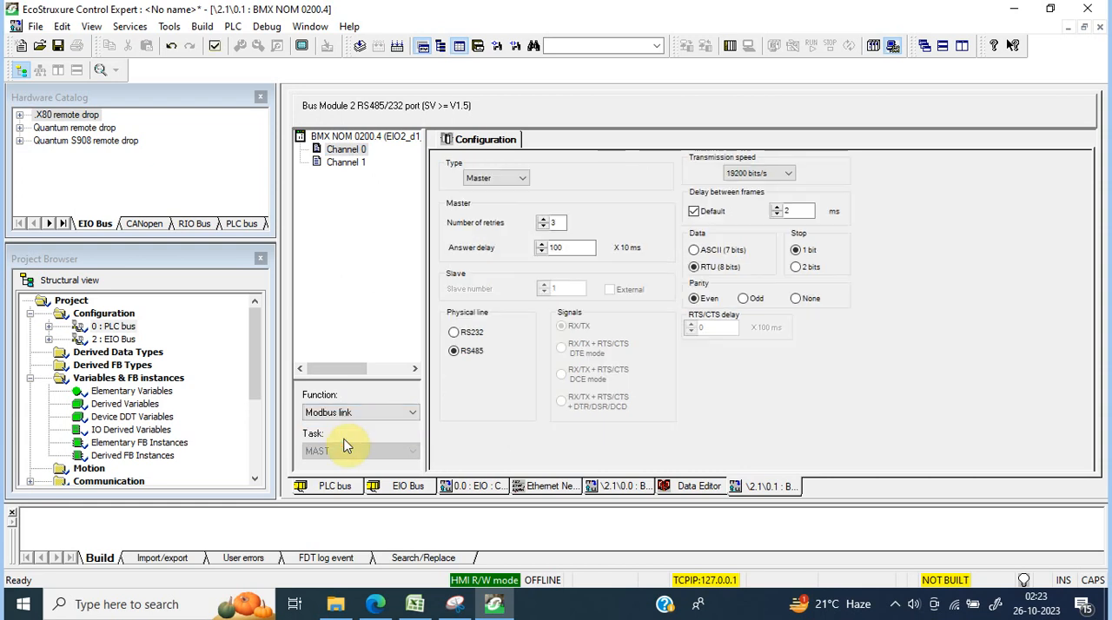
left_click(518, 179)
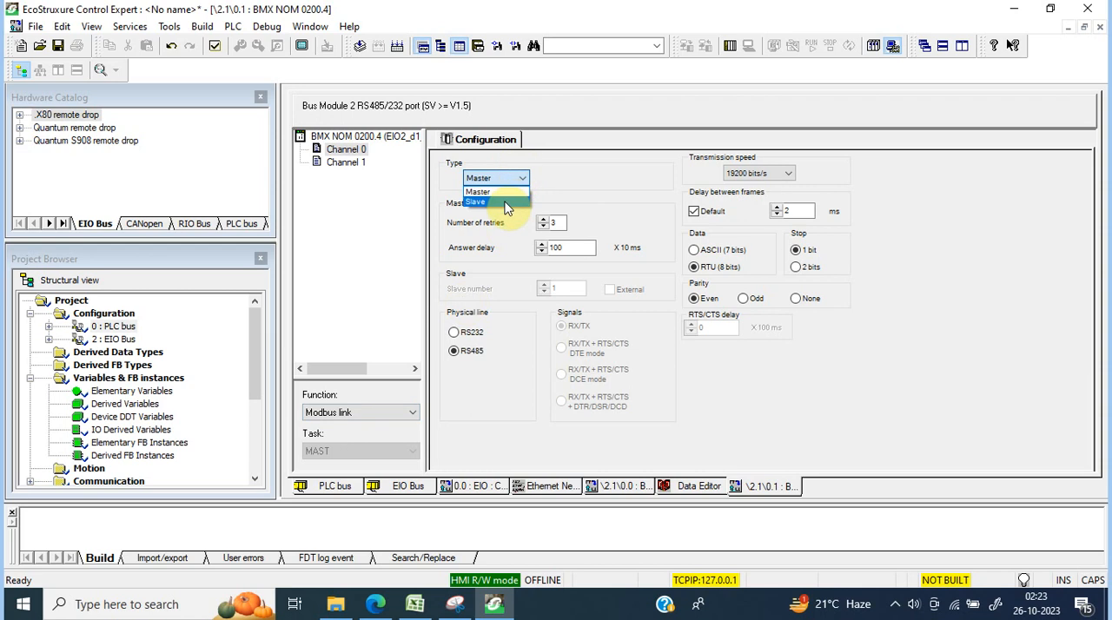
left_click(509, 192)
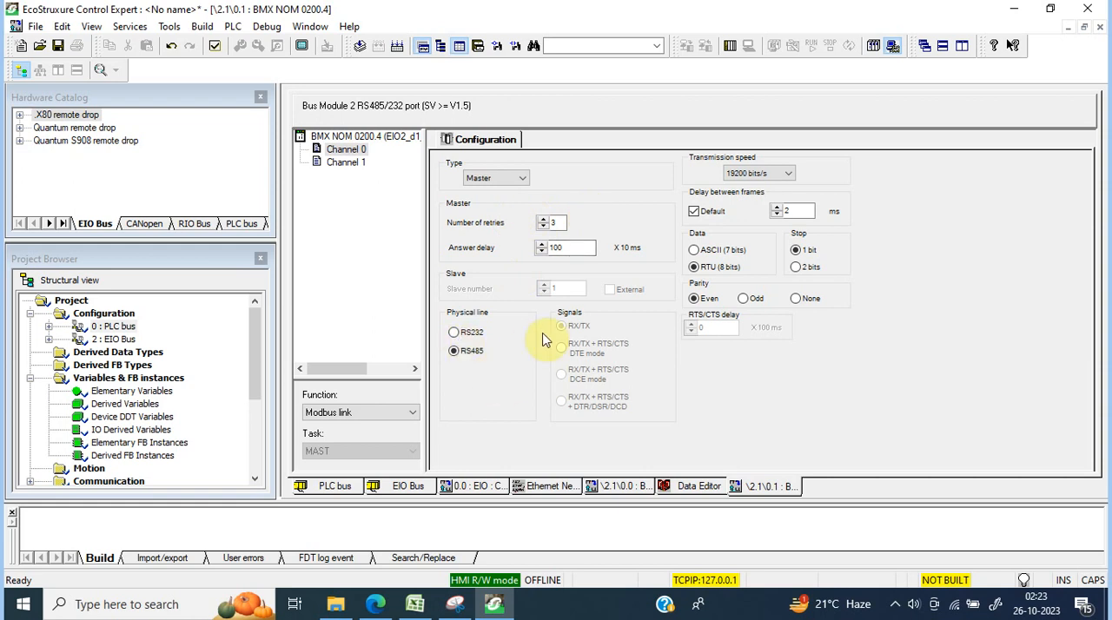
Step: Check the transmission speed options for Channel 0's Modbus link and validate the channel modifications
left_click(779, 174)
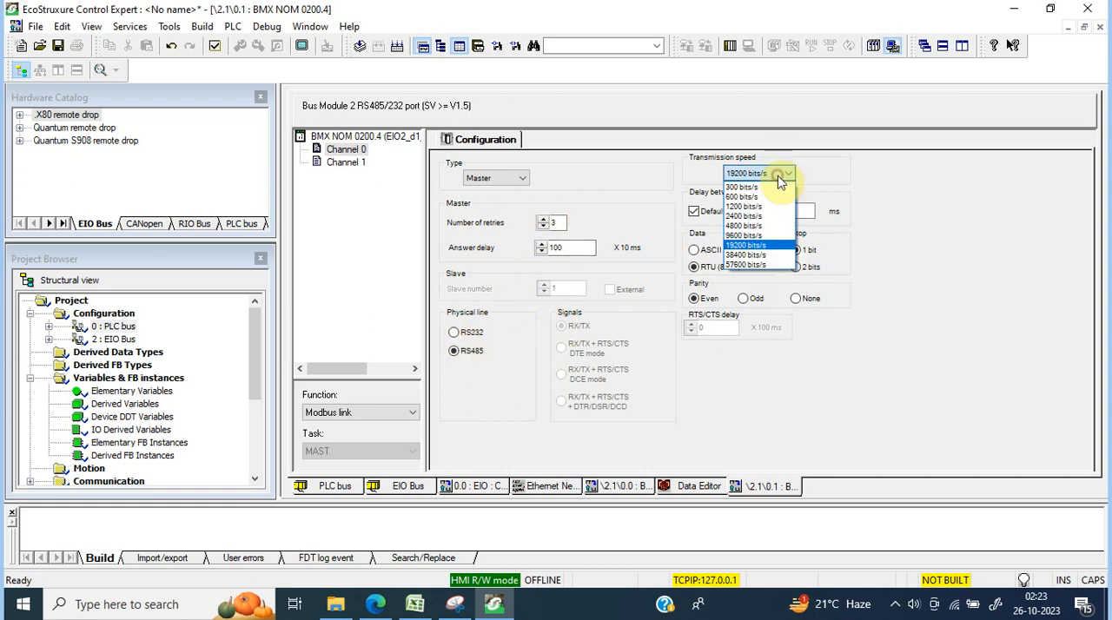
left_click(779, 174)
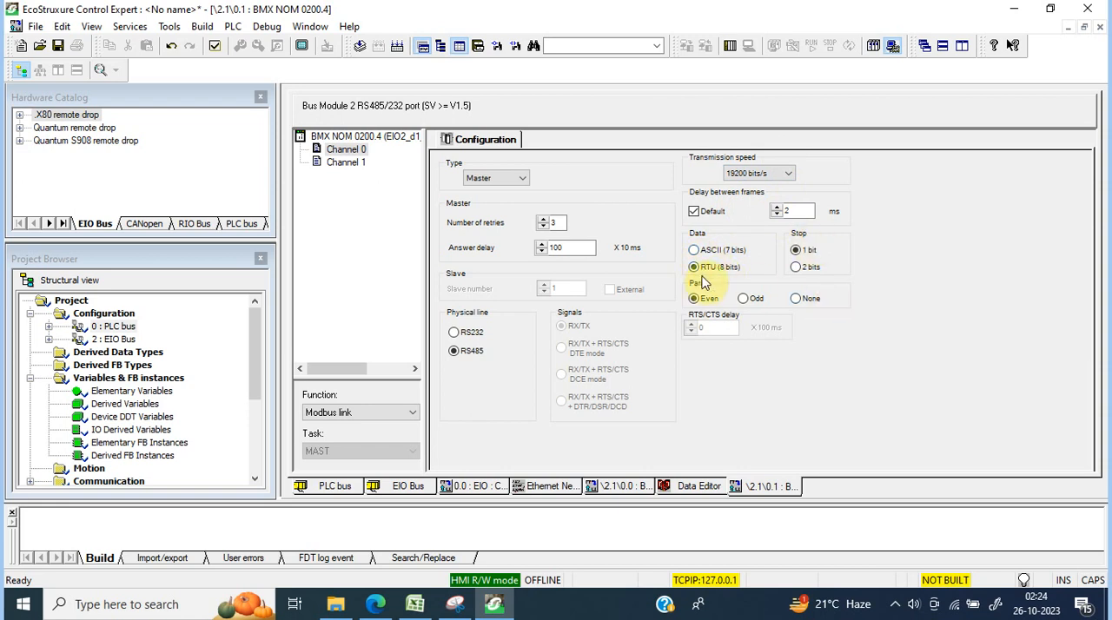
left_click(346, 164)
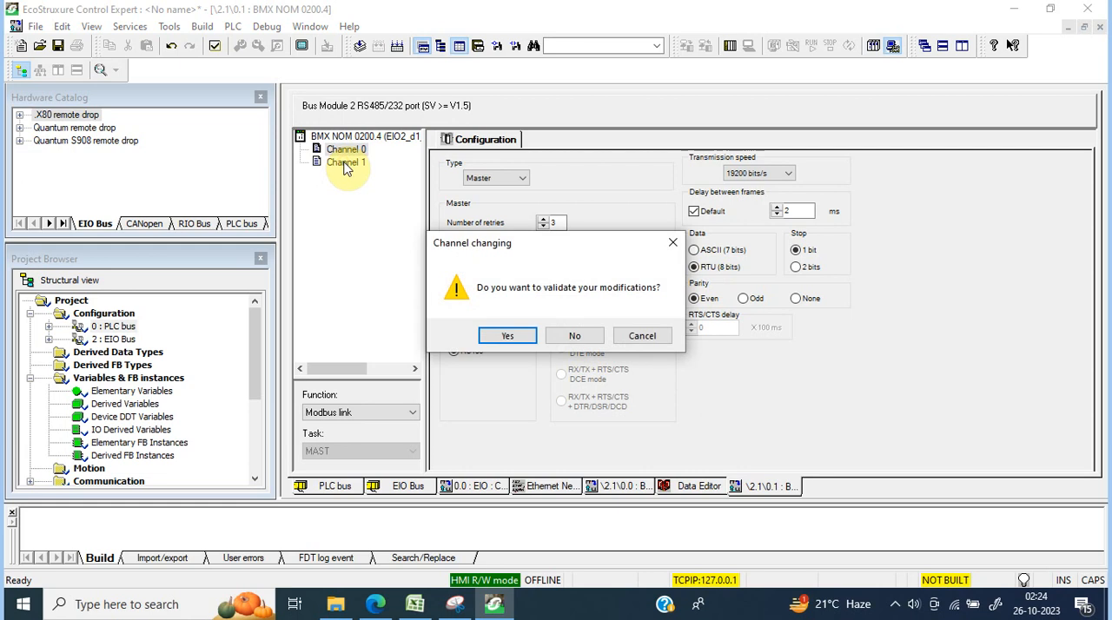
left_click(507, 335)
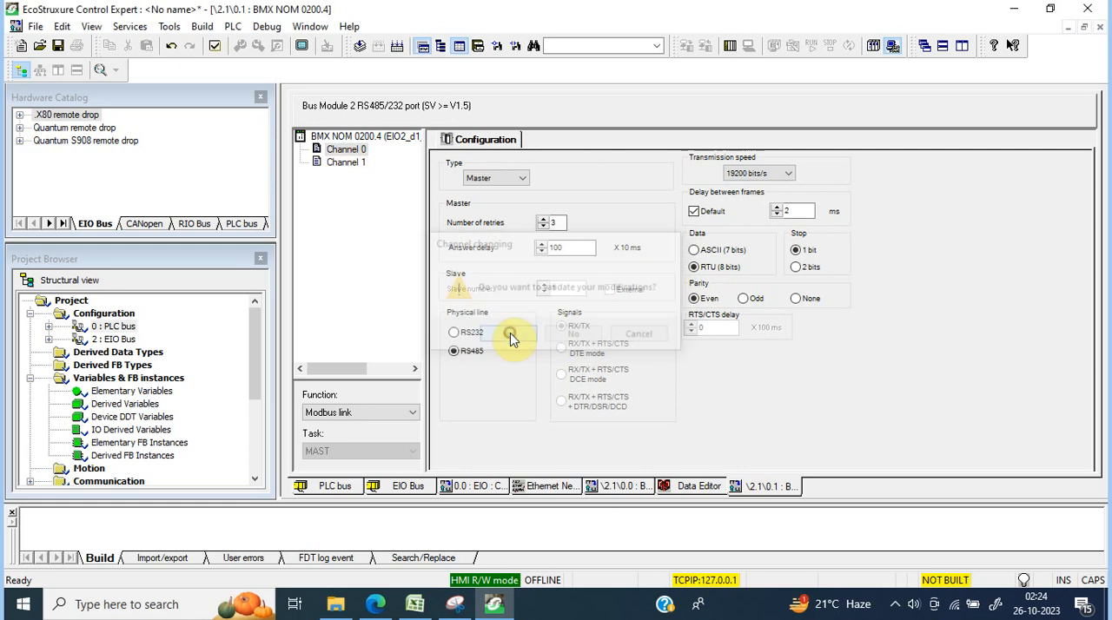
Step: Compare the Channel 1 and Channel 0 settings of the BMX NOM 0200.4 module and close its configuration
left_click(344, 163)
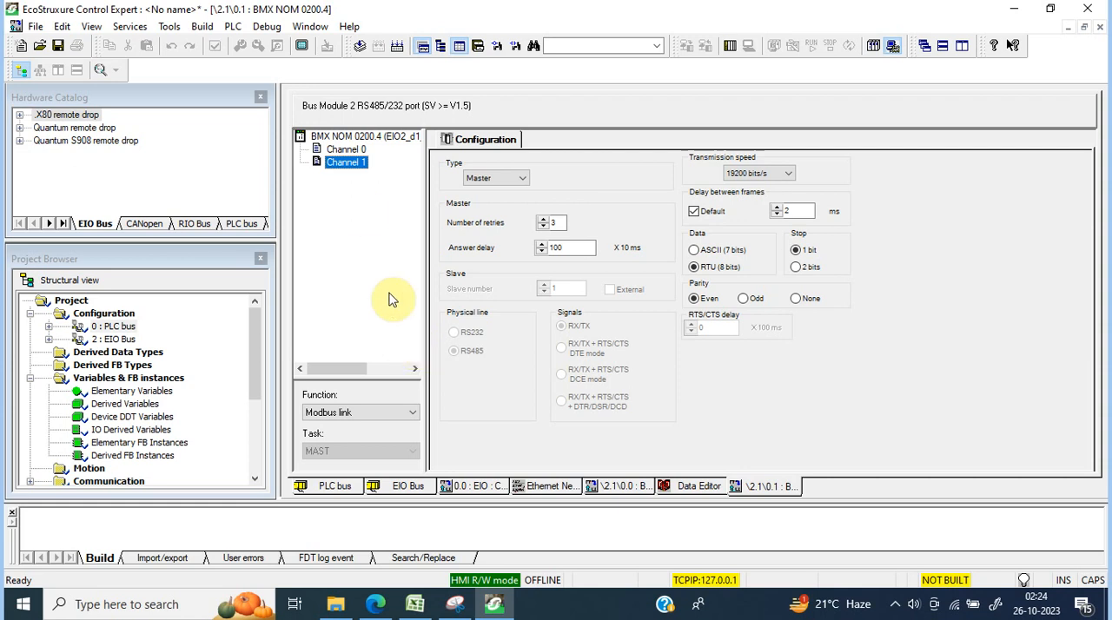
left_click(362, 154)
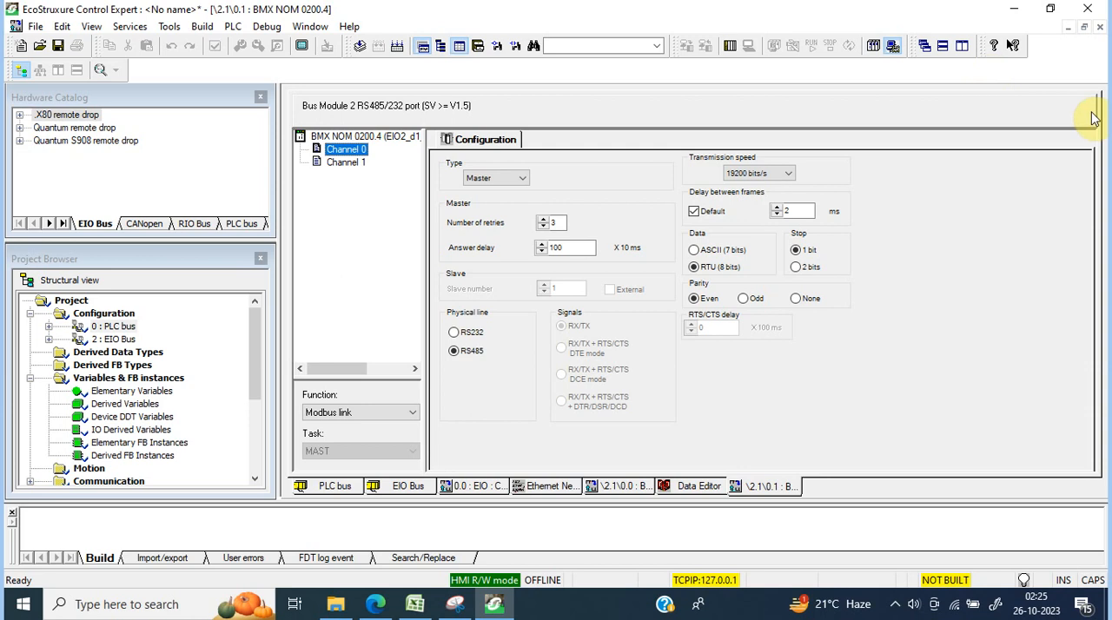
left_click(1100, 28)
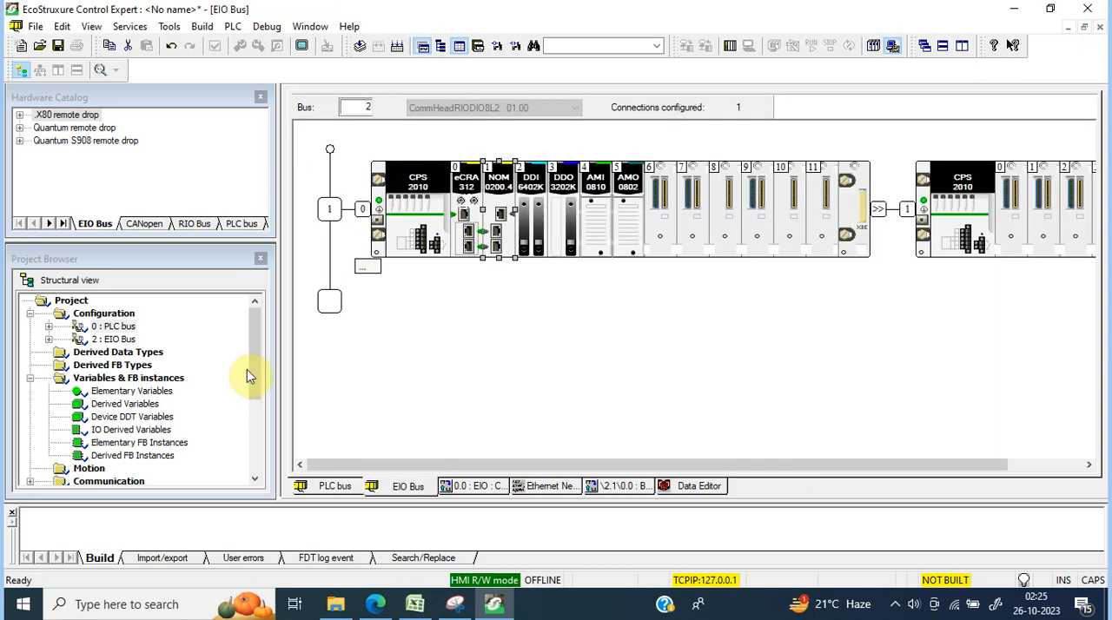
Step: Close the hardware catalog and inspect the remote drop's racks, selecting slot 0 of the extension rack
left_click(261, 97)
left_click(262, 99)
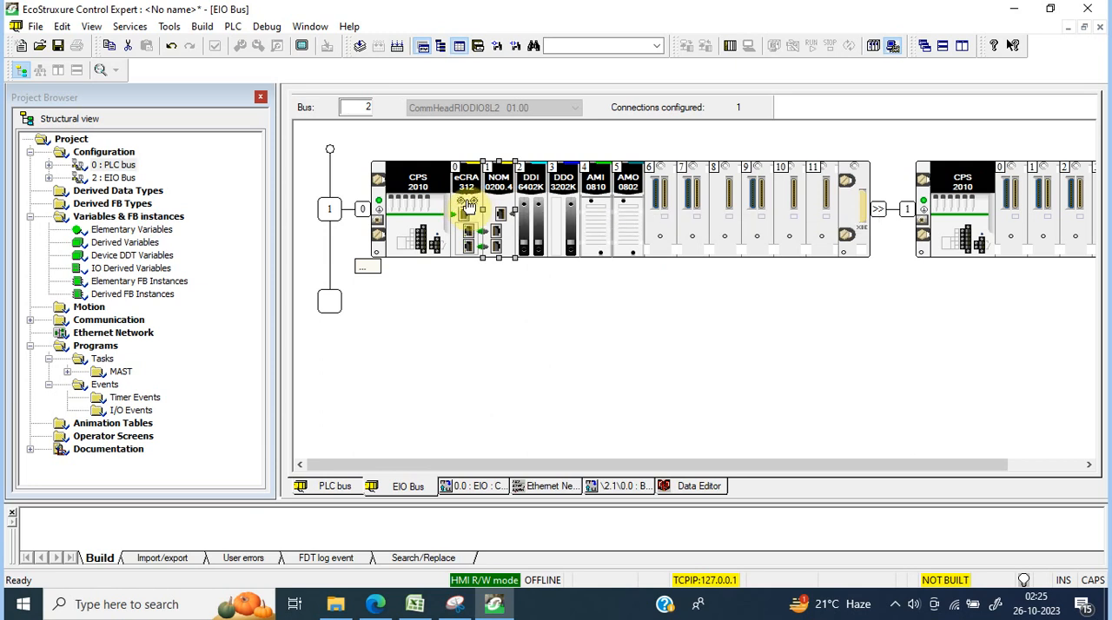
left_click(329, 208)
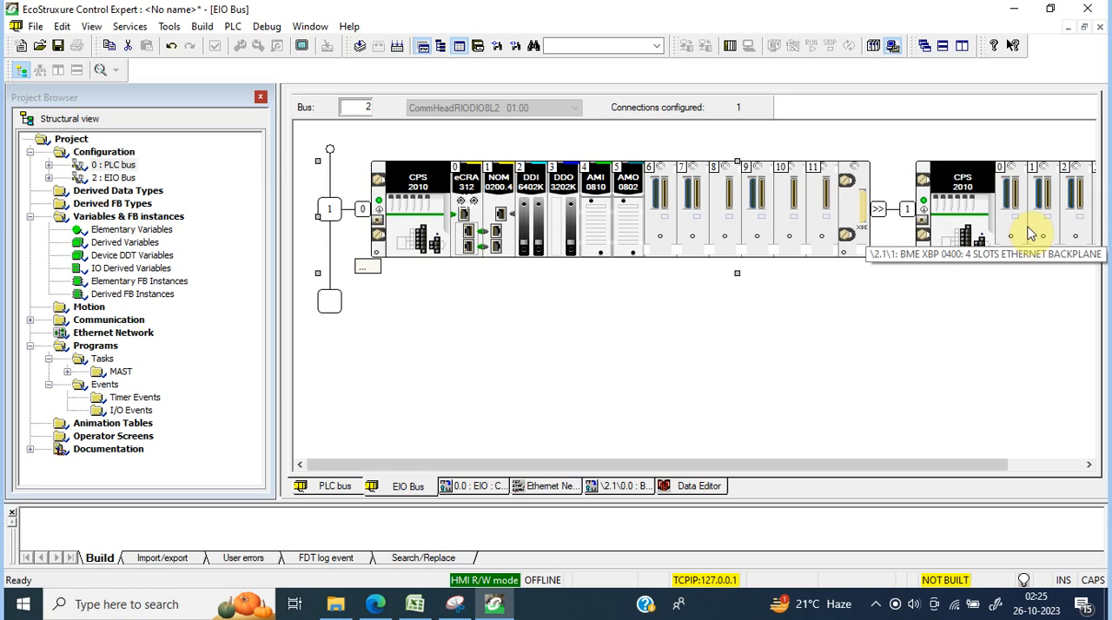
left_click(1016, 201)
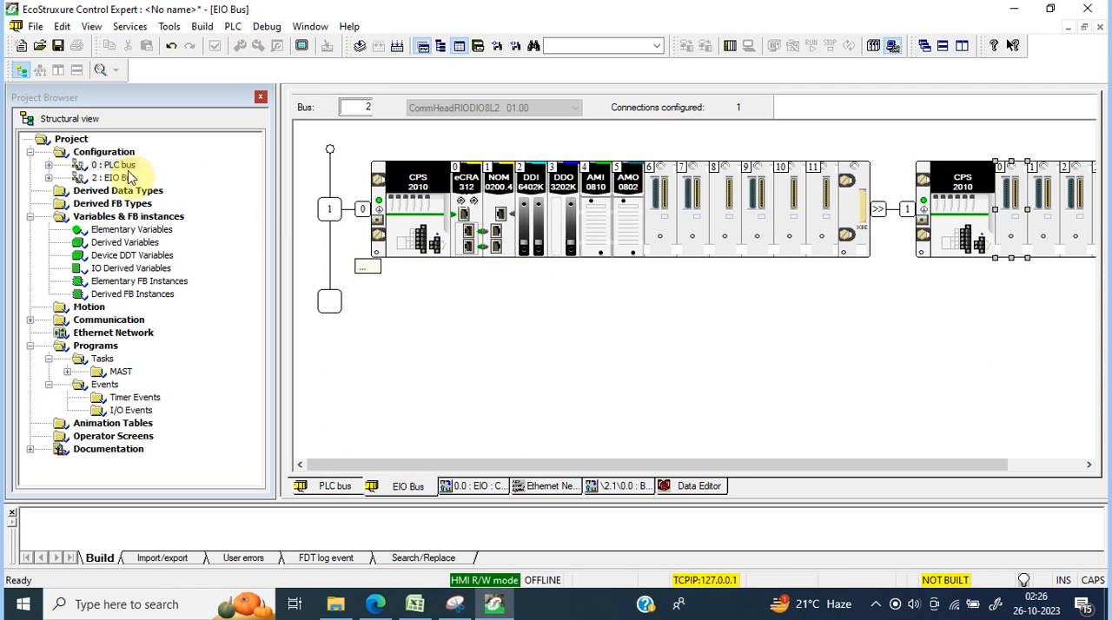
Step: Open the BME NOC 0301.2 module on the PLC bus, examine its IP address configuration and close it
left_click(326, 486)
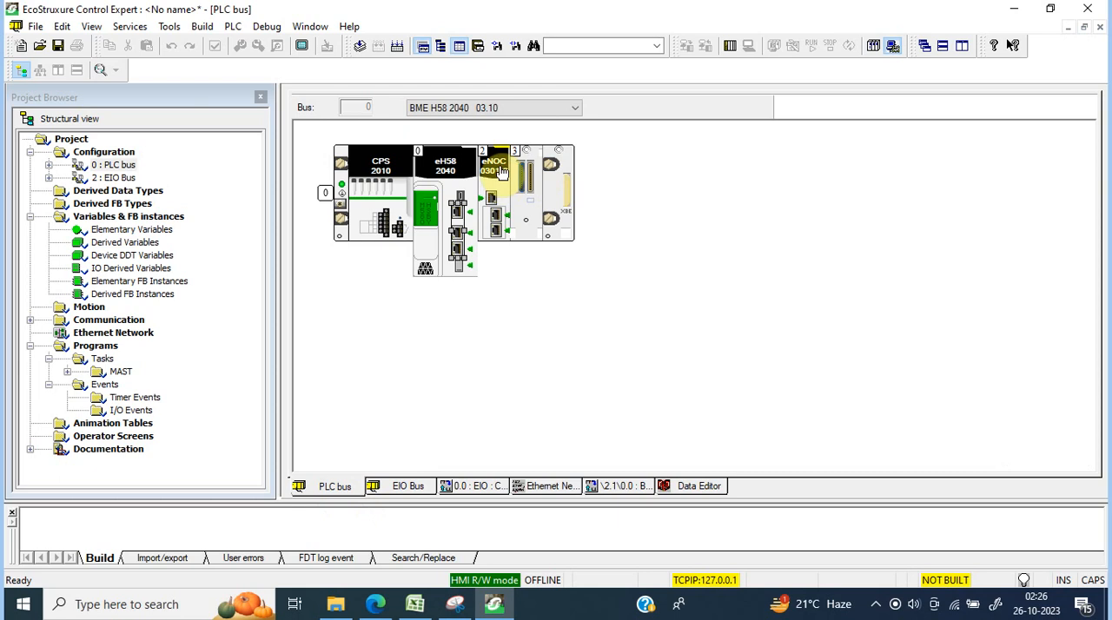
left_click(494, 199)
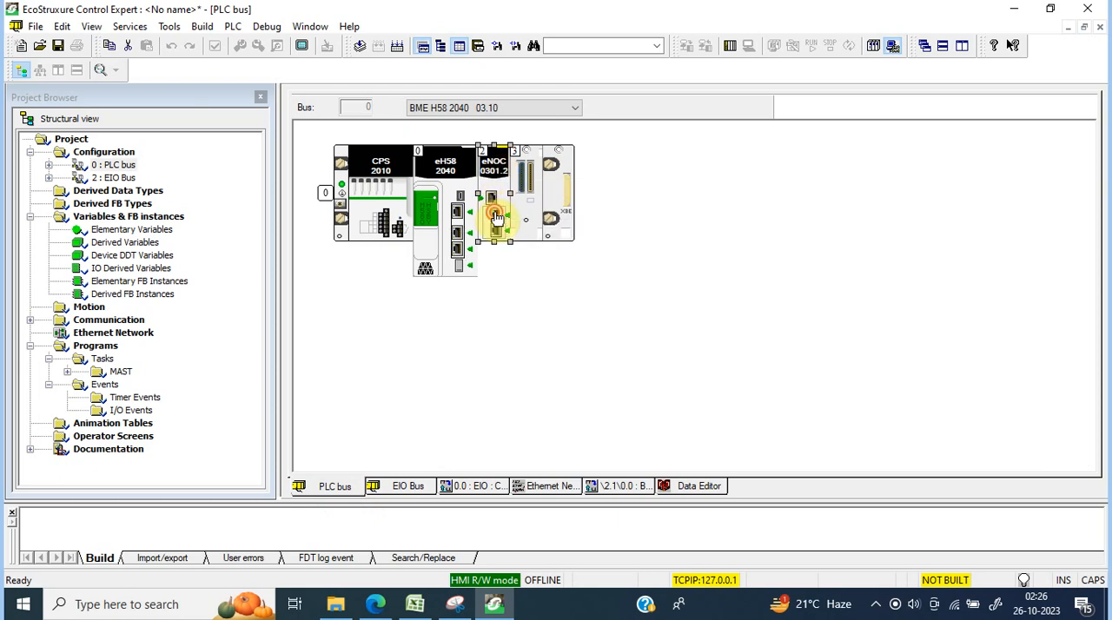
left_click(493, 211)
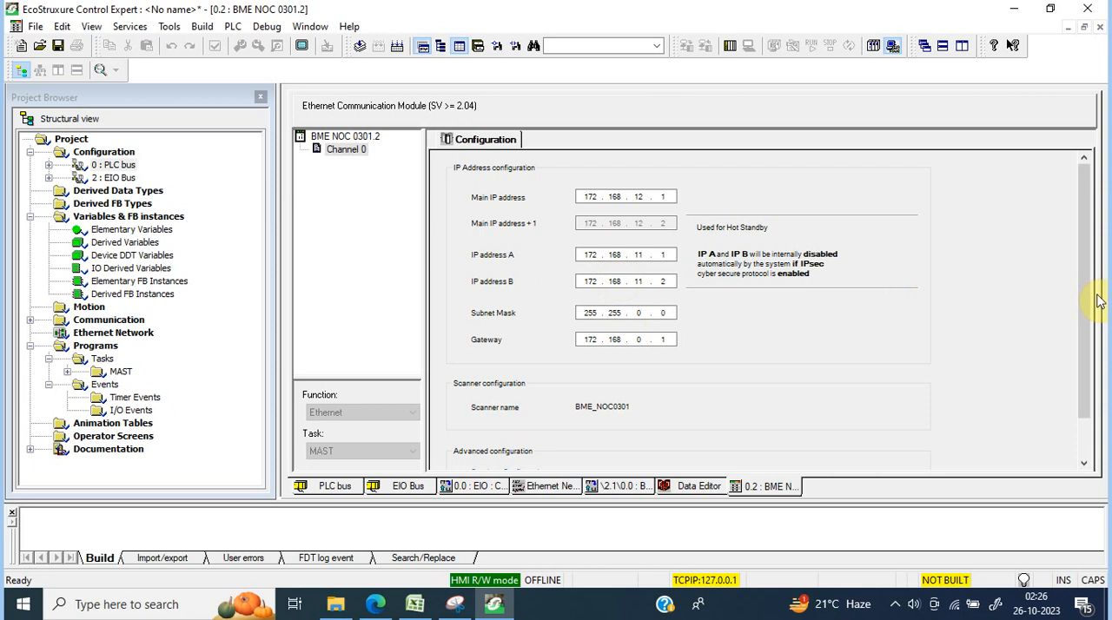
left_click_drag(1087, 298, 1080, 229)
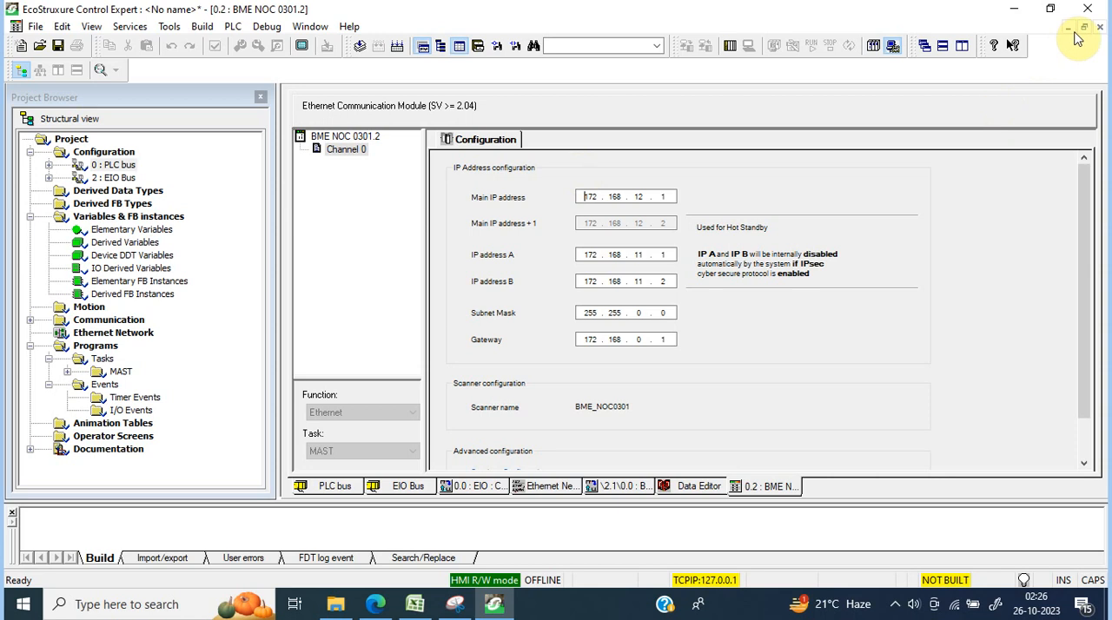
left_click(1099, 28)
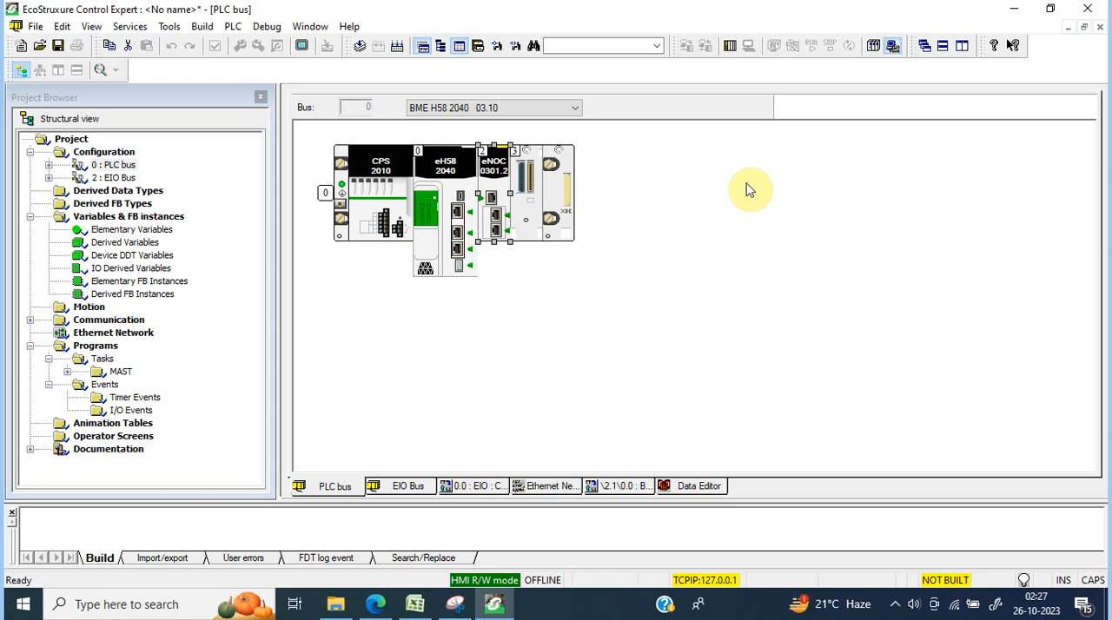
left_click(558, 193)
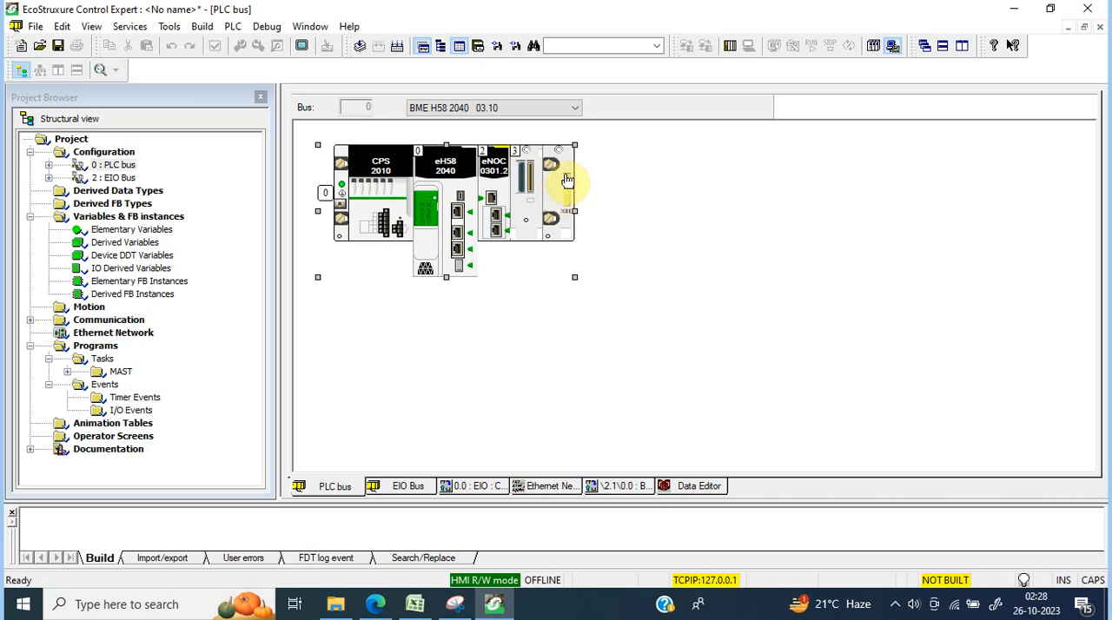
left_click(565, 176)
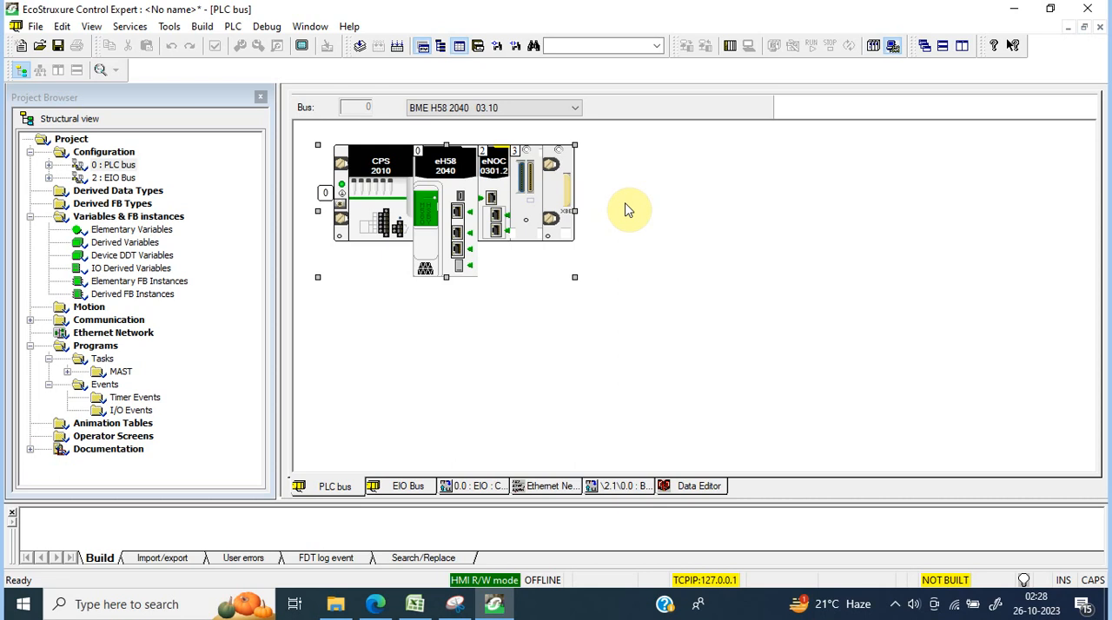
left_click(895, 605)
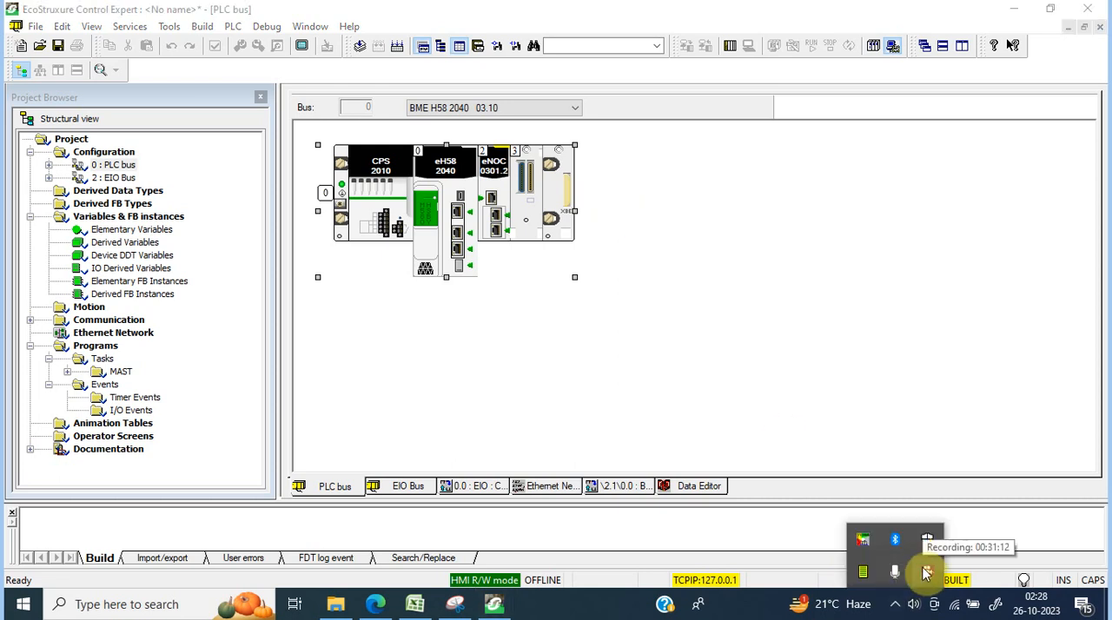
left_click(926, 571)
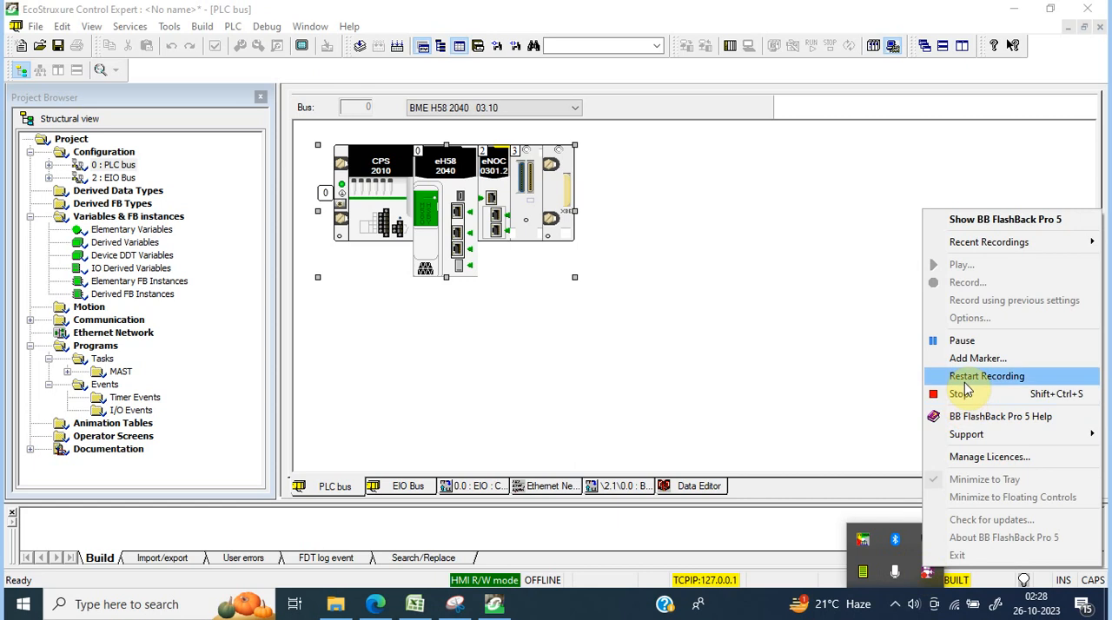